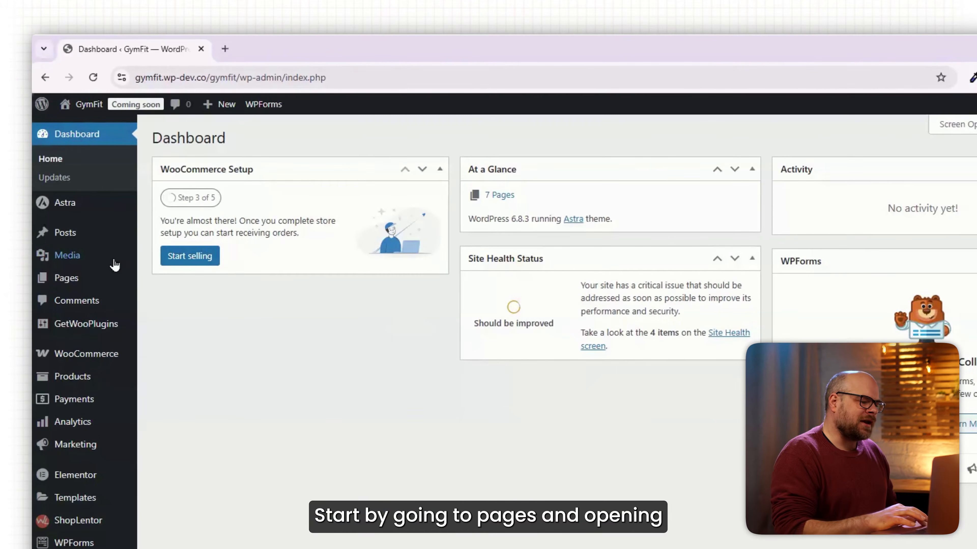
# - Open the Home page from the list of all pages in a new tab and edit it with Elementor
pyautogui.moveTo(94, 231)
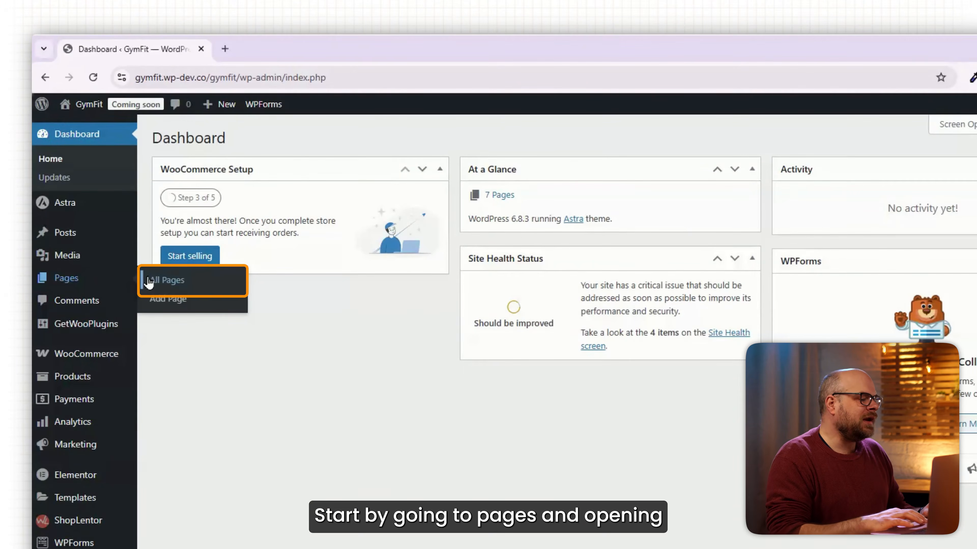
pyautogui.click(149, 281)
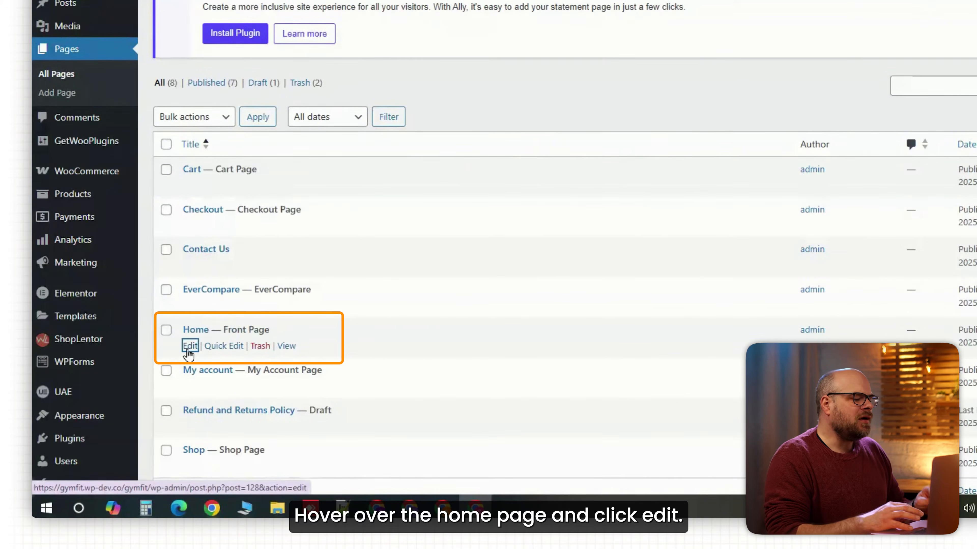
pyautogui.rightClick(203, 348)
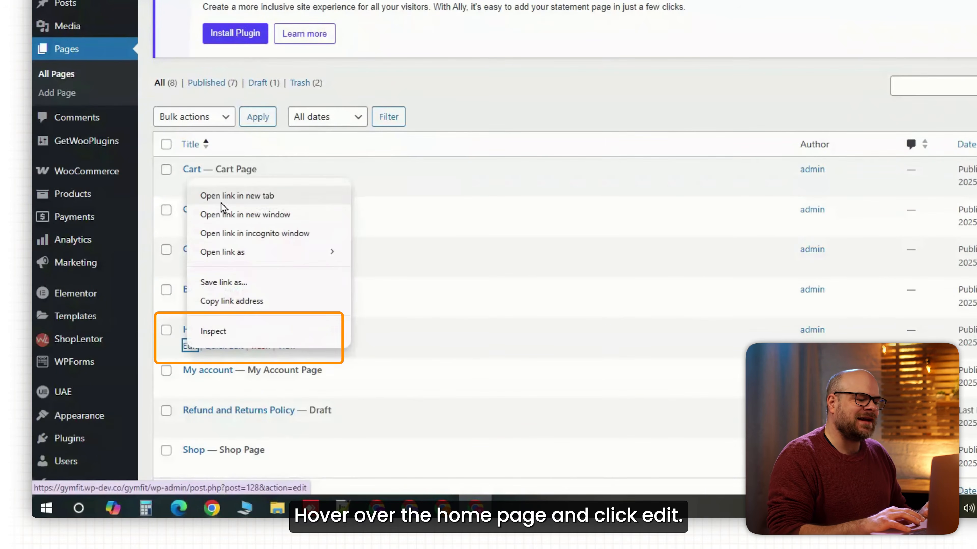
pyautogui.click(222, 196)
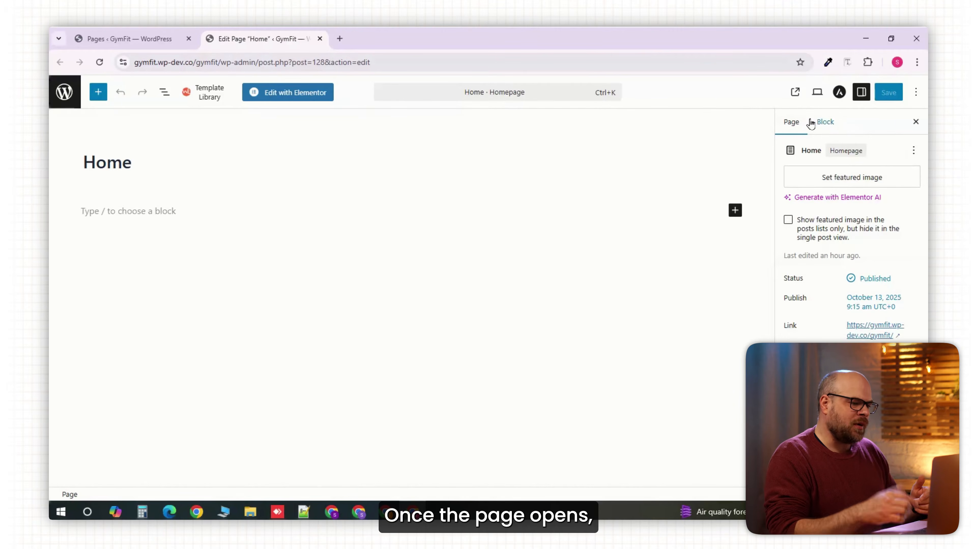
pyautogui.click(307, 97)
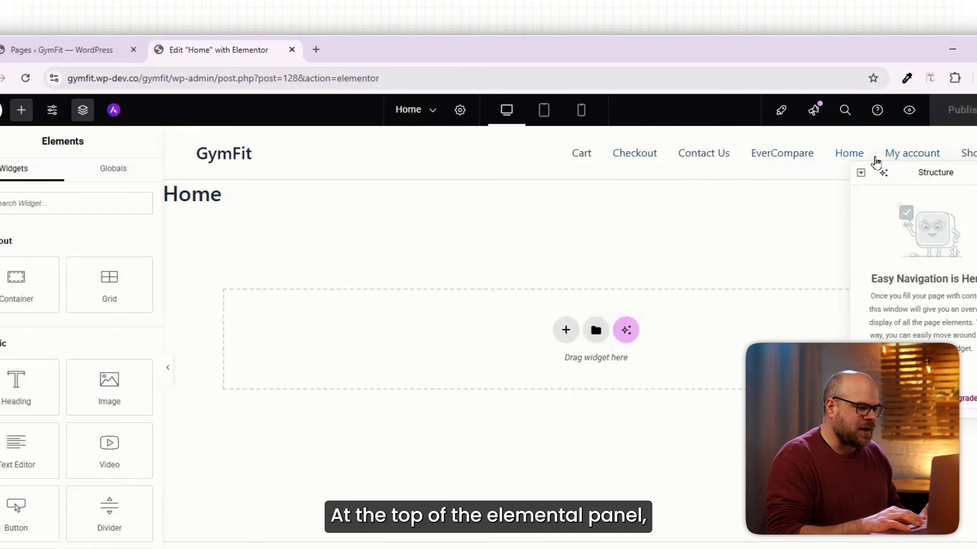
# - Set the Home page's layout to Elementor Canvas and publish the page
pyautogui.click(464, 120)
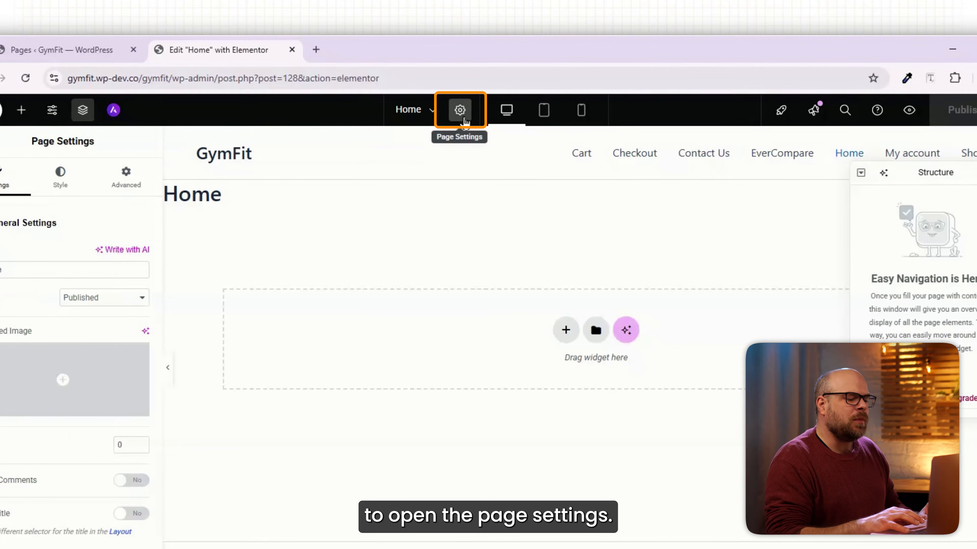
pyautogui.scroll(-3, 98, 425)
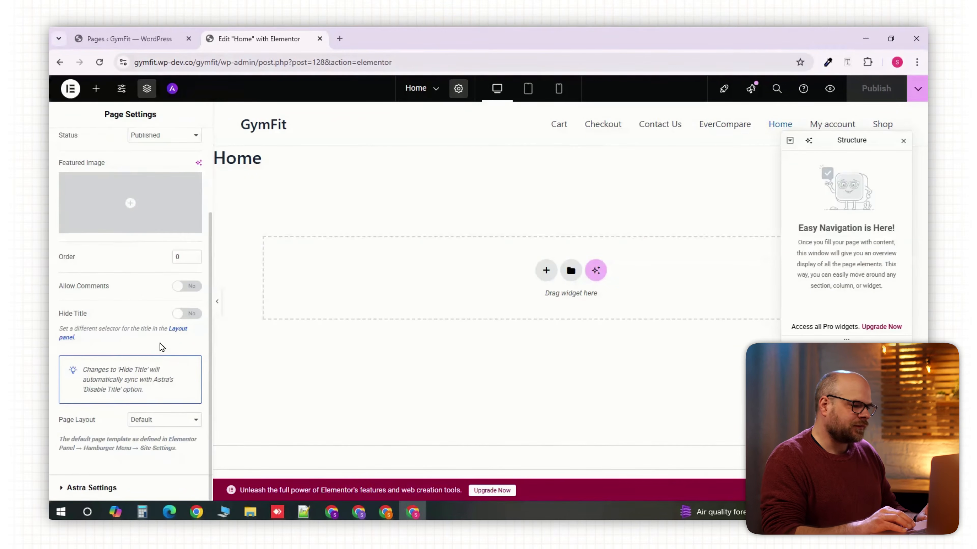
pyautogui.click(168, 427)
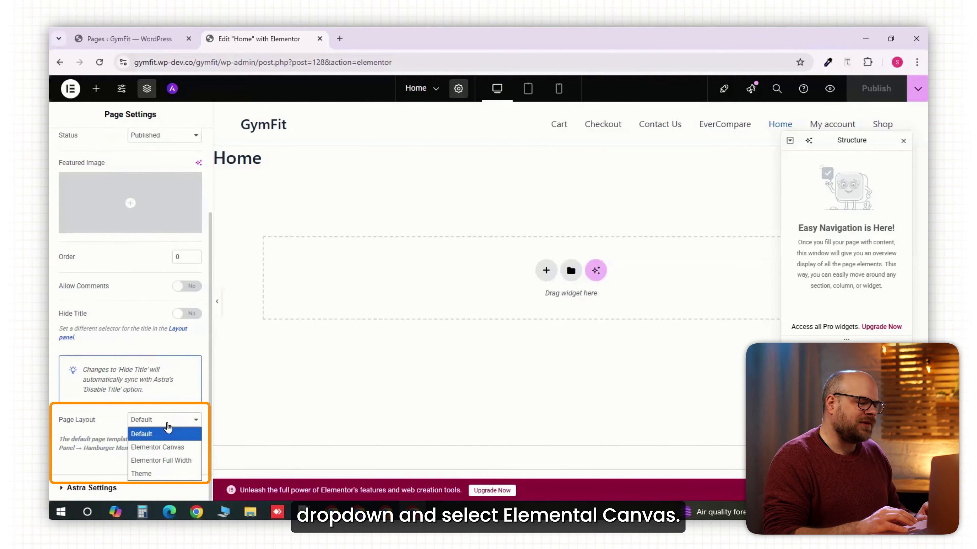
pyautogui.click(157, 447)
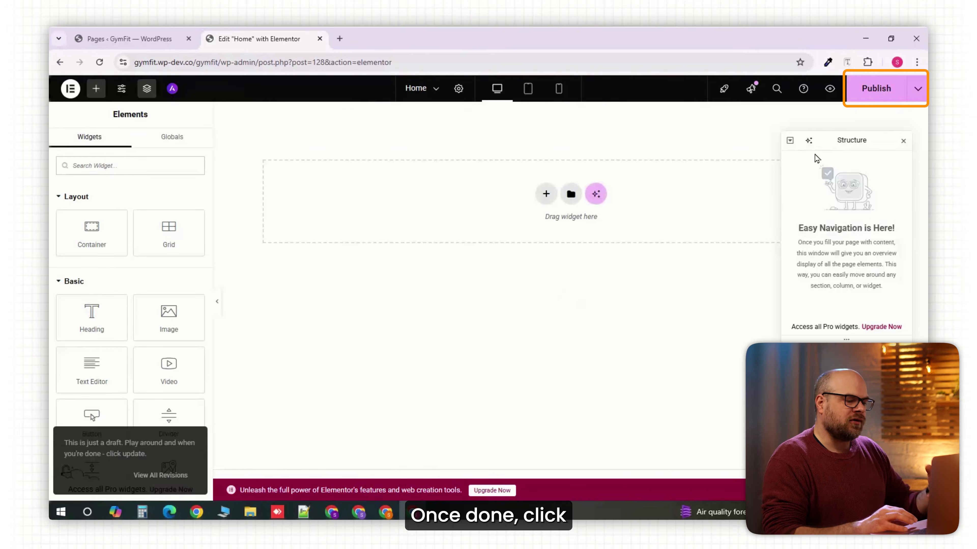
pyautogui.click(864, 100)
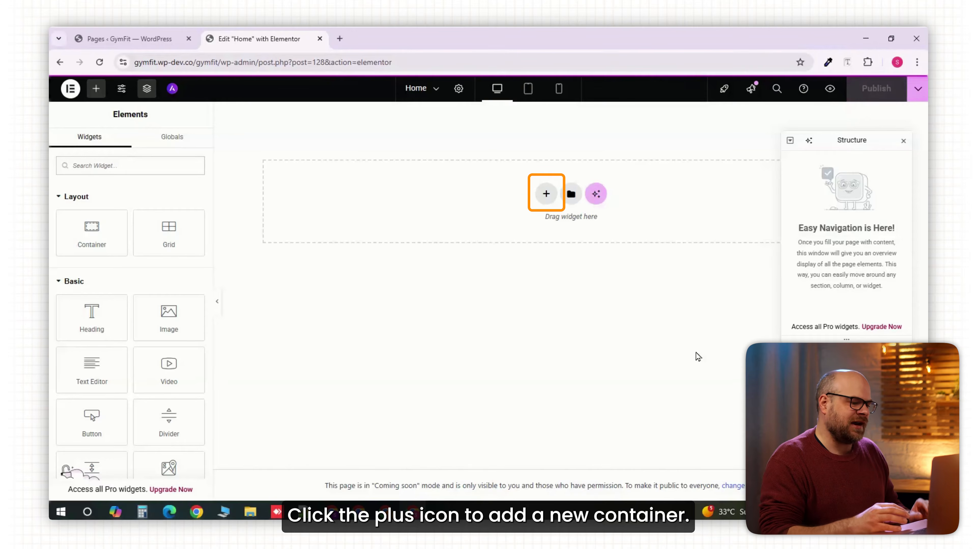
# - Add a container to the page with Full Width content and a minimum height of 100 vh
pyautogui.click(94, 230)
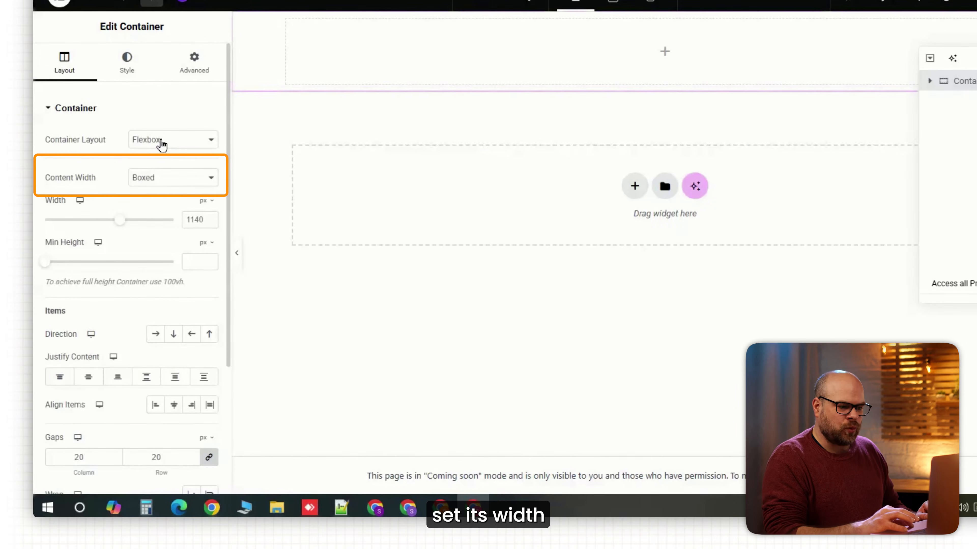
pyautogui.click(149, 227)
pyautogui.click(147, 256)
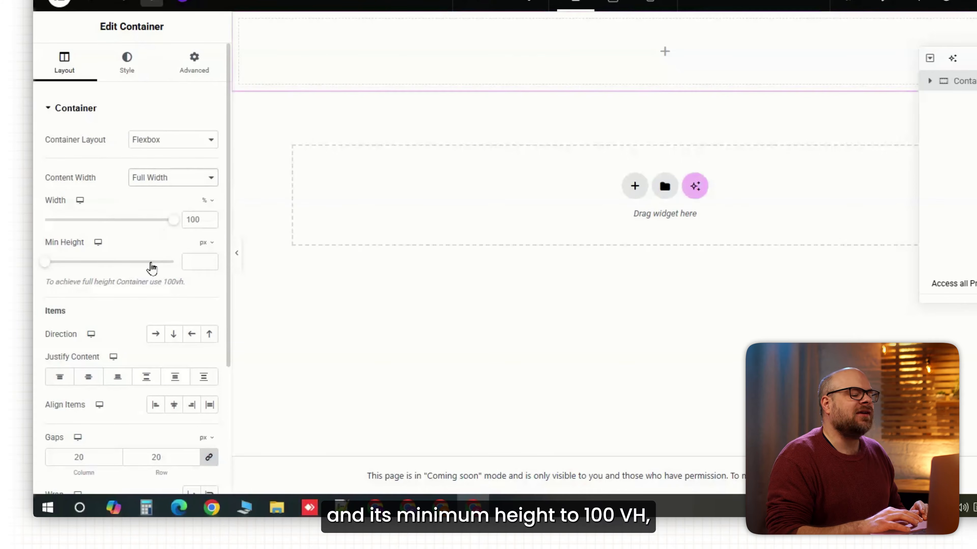
pyautogui.click(205, 242)
pyautogui.click(204, 303)
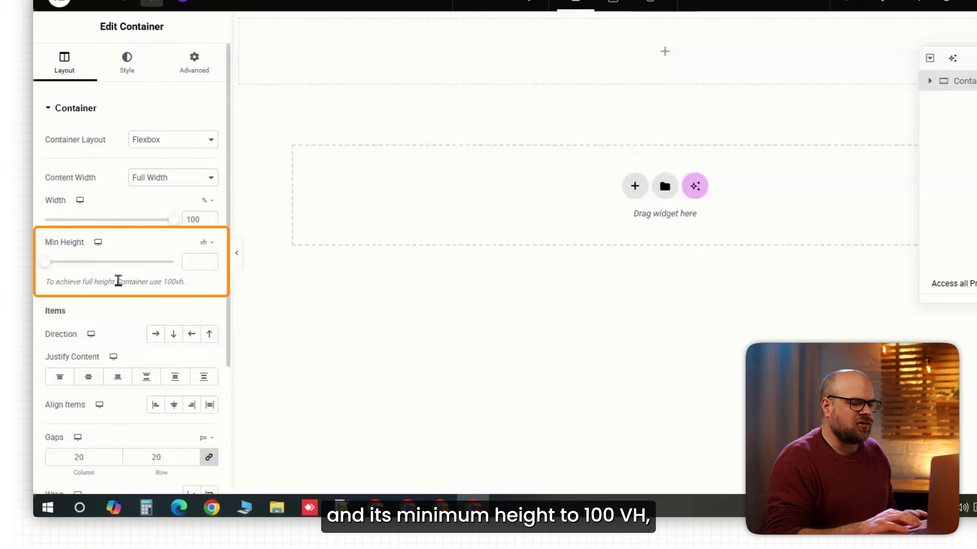
pyautogui.moveTo(44, 262); pyautogui.dragTo(183, 255)
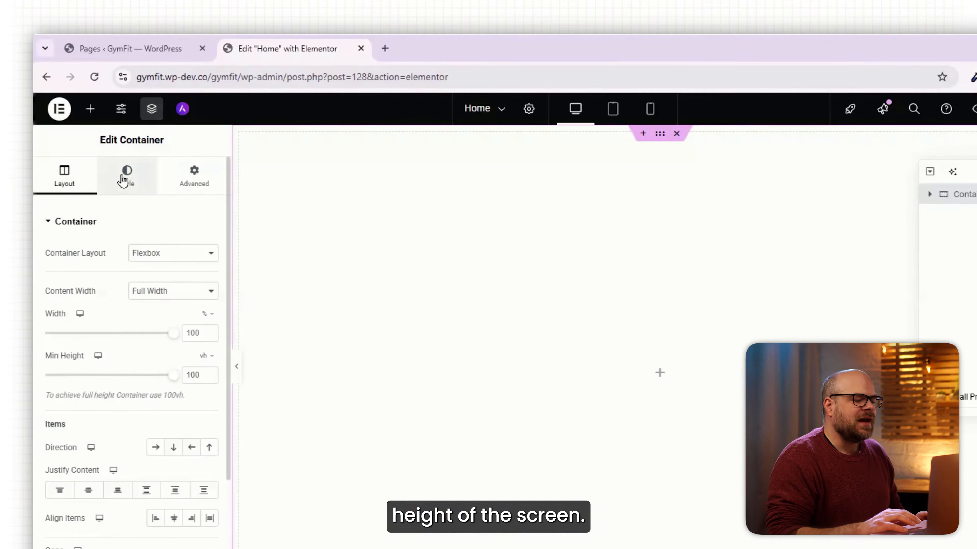
# - Give the container a classic background using the banner image of the stretching athlete on the running track
pyautogui.click(122, 113)
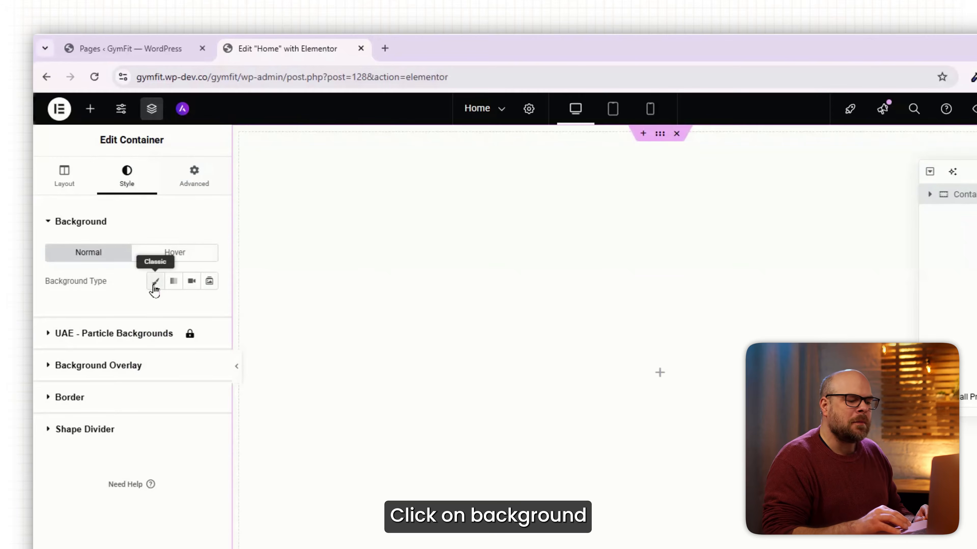
pyautogui.click(155, 281)
pyautogui.click(164, 394)
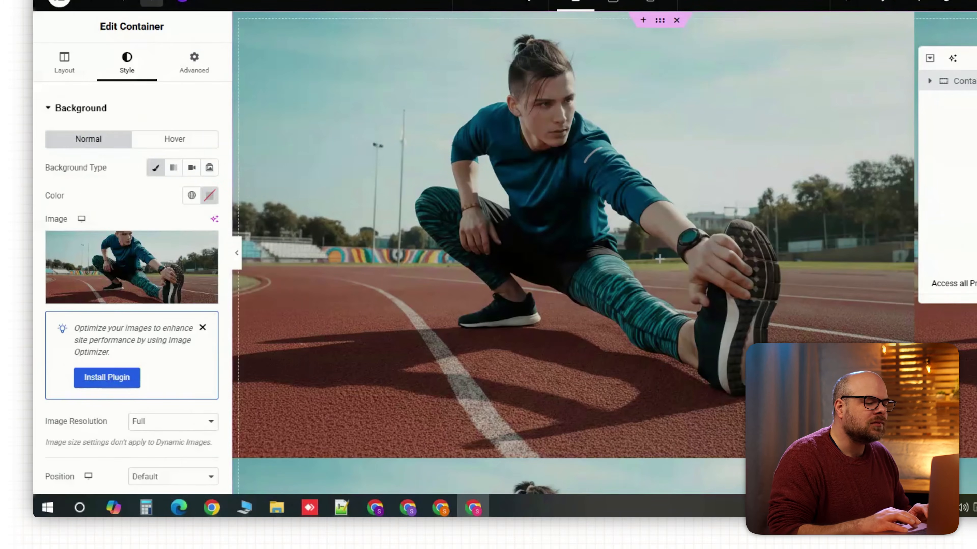
# - Set the background image's display size to Cover, repeat to No-repeat and position to Top Center
pyautogui.scroll(-3, 166, 385)
pyautogui.click(168, 437)
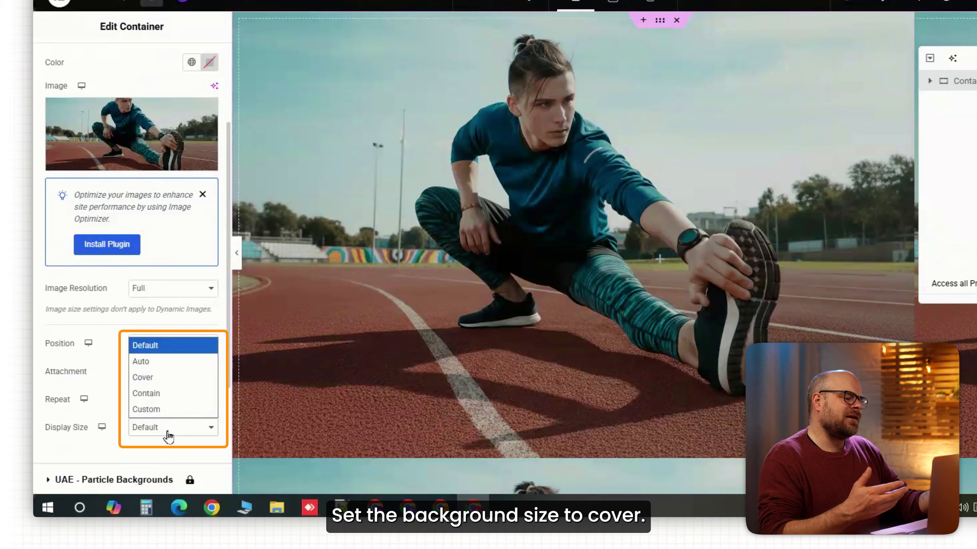
pyautogui.click(168, 377)
pyautogui.click(168, 401)
pyautogui.click(167, 433)
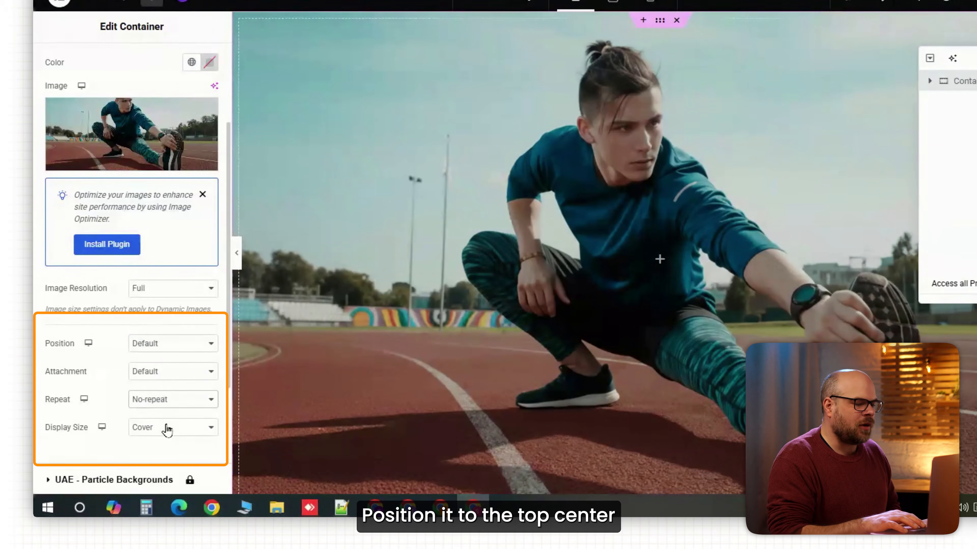
pyautogui.click(168, 348)
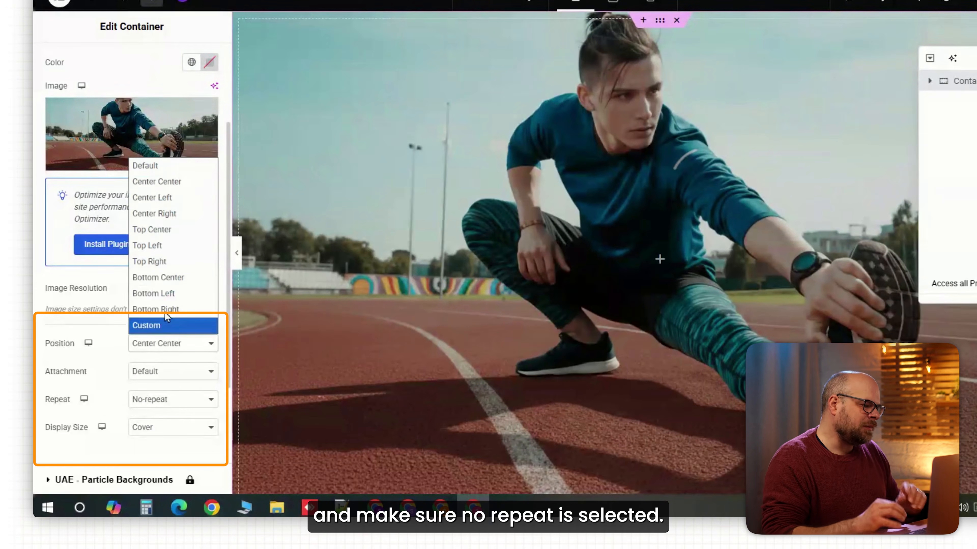
pyautogui.click(165, 230)
pyautogui.scroll(-3, 722, 313)
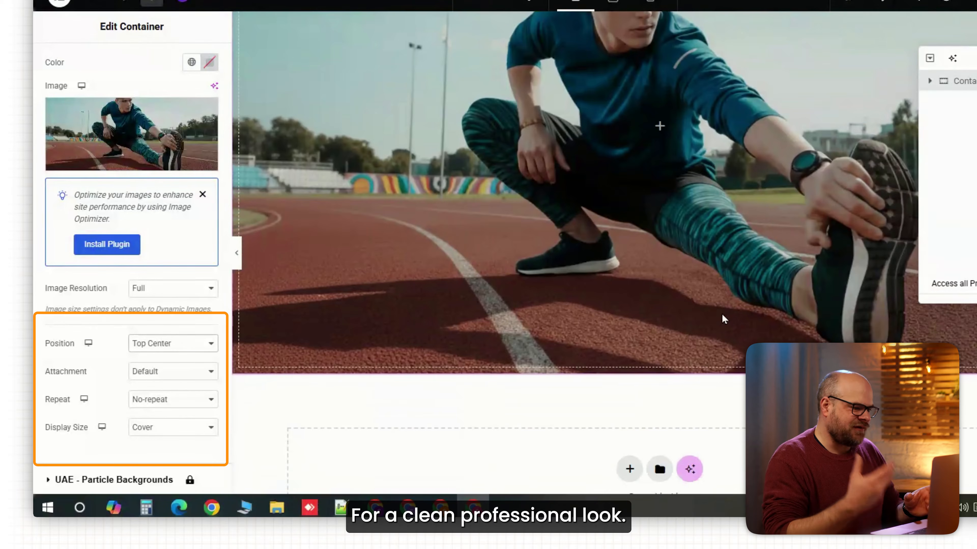
pyautogui.scroll(3, 658, 314)
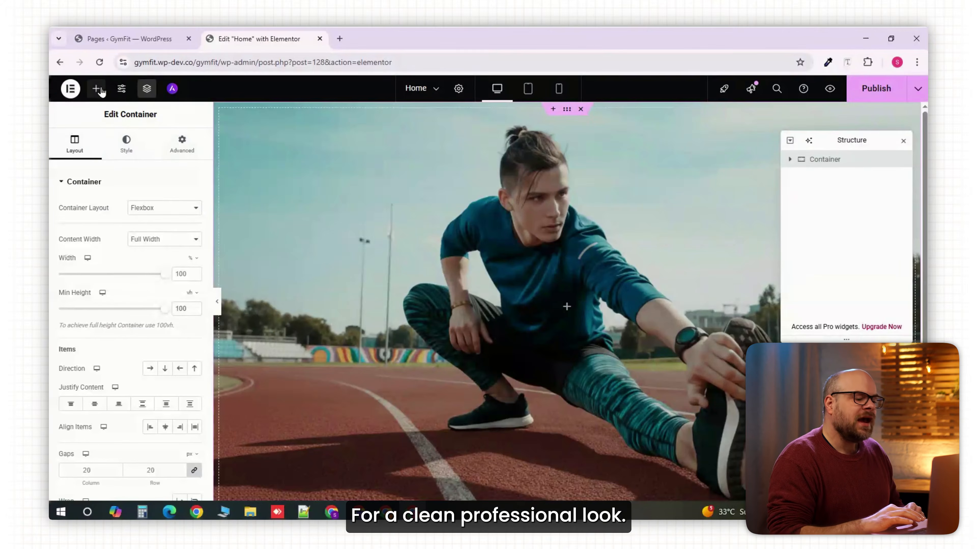
# - Add a nested container with a minimum height of 50 vh inside the banner container and duplicate it
pyautogui.click(91, 1)
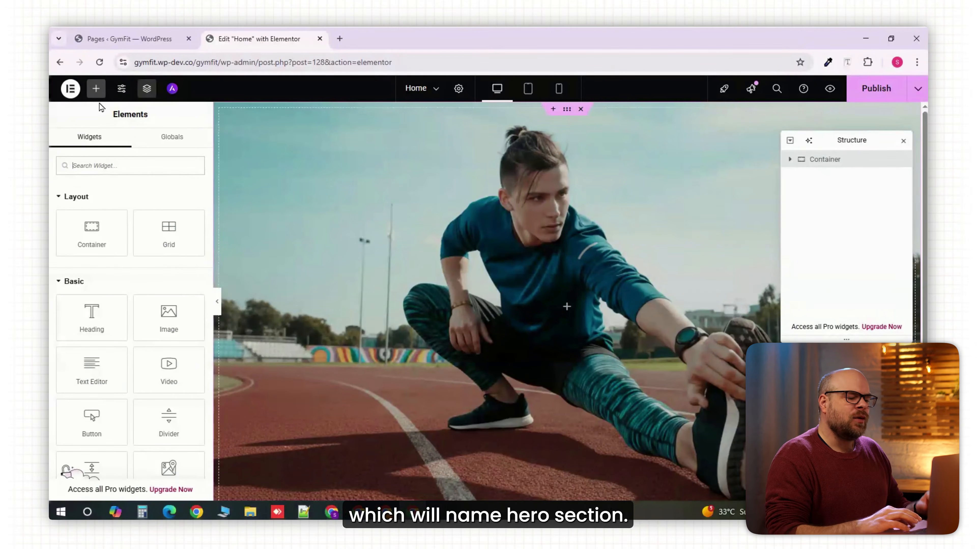
pyautogui.click(94, 246)
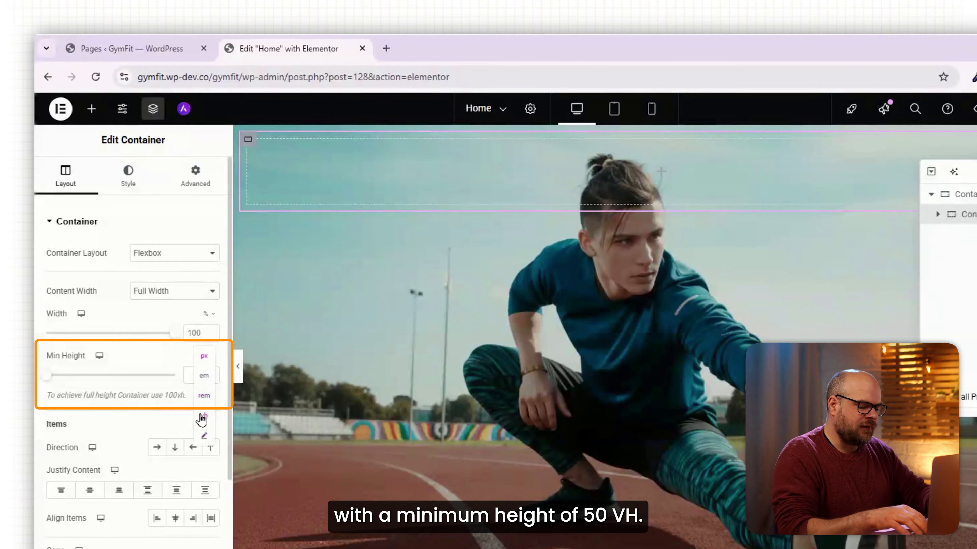
pyautogui.click(202, 416)
pyautogui.moveTo(45, 375); pyautogui.dragTo(110, 375)
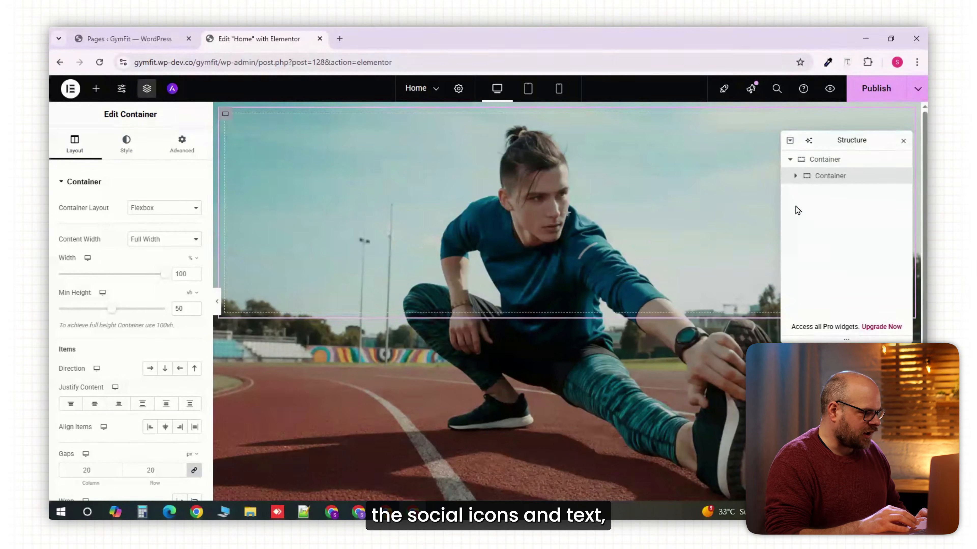
pyautogui.rightClick(822, 181)
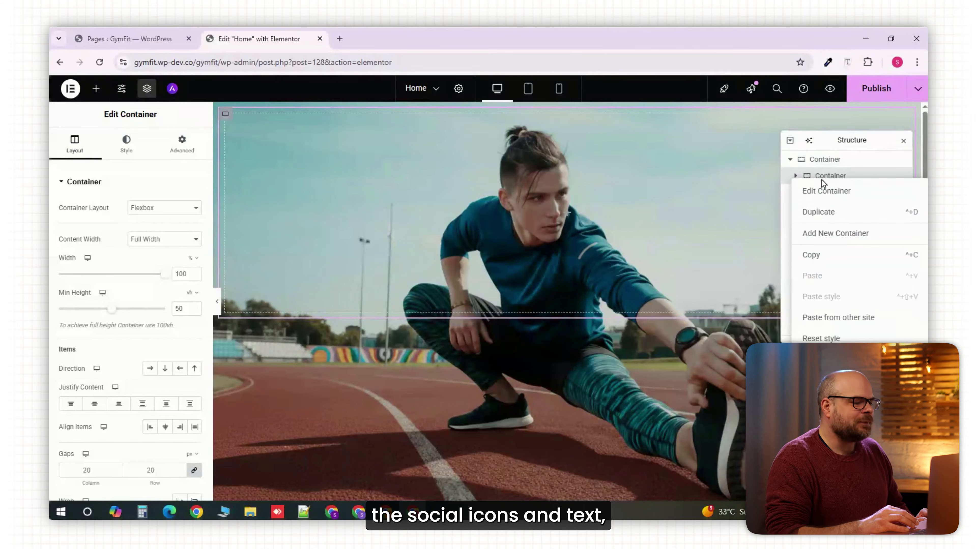
pyautogui.click(817, 212)
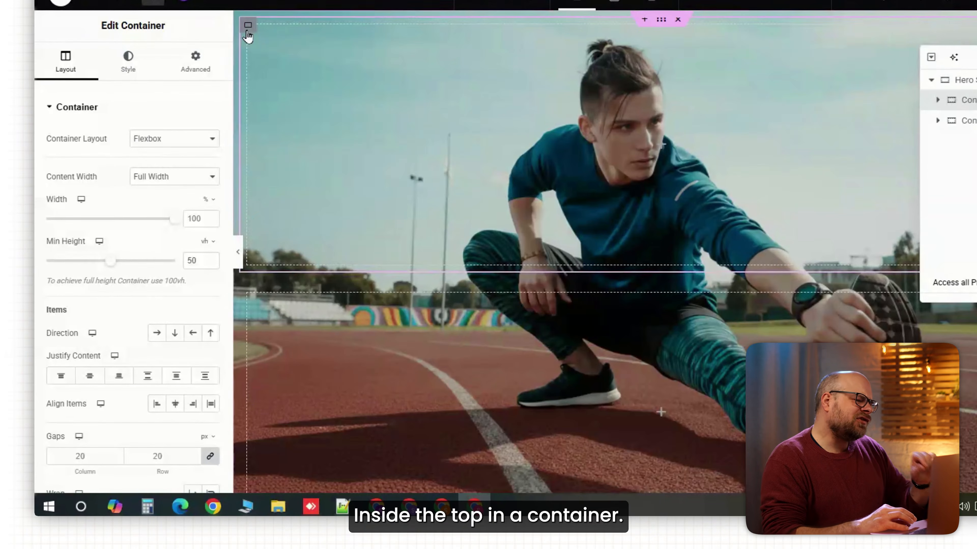
# - Set the upper nested container's direction to horizontal row and add two sub-containers inside it
pyautogui.click(158, 337)
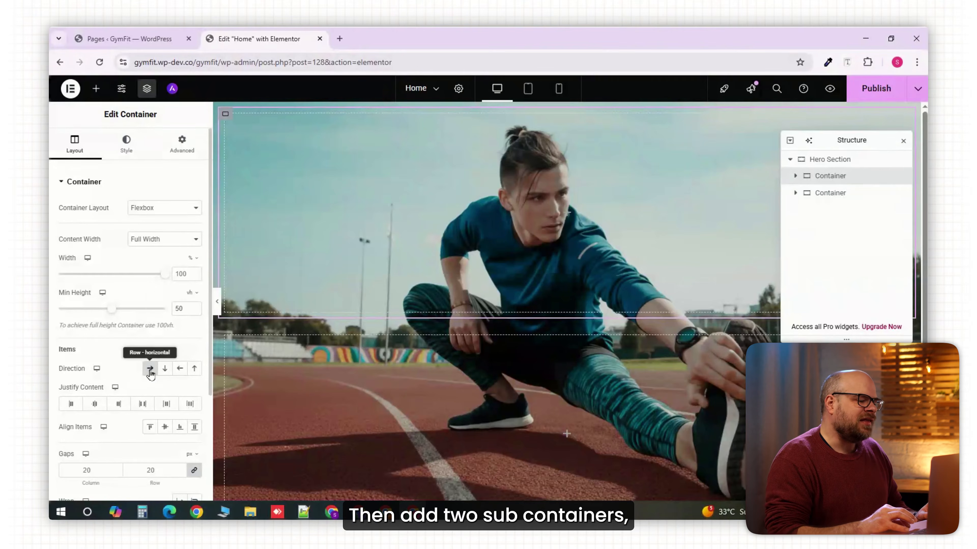
pyautogui.click(96, 89)
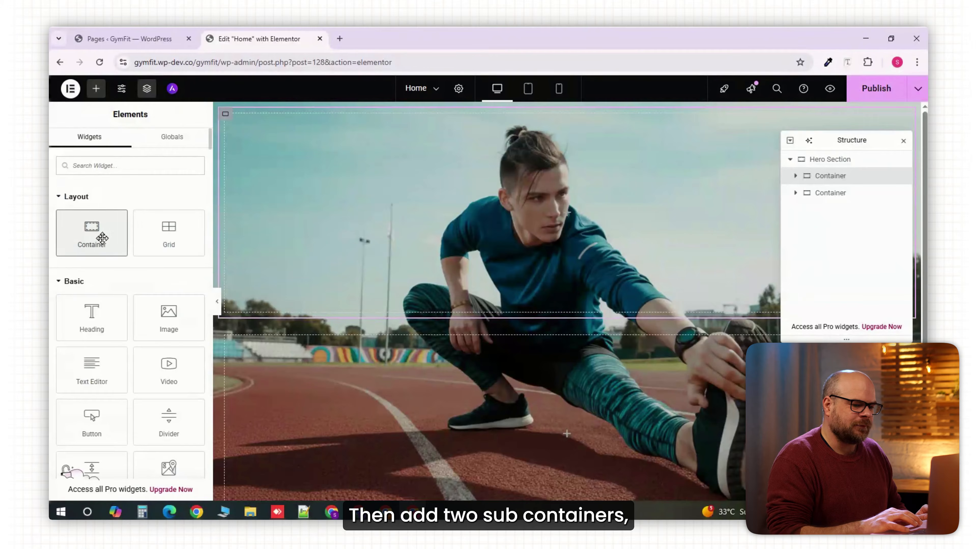
pyautogui.click(102, 238)
pyautogui.click(97, 93)
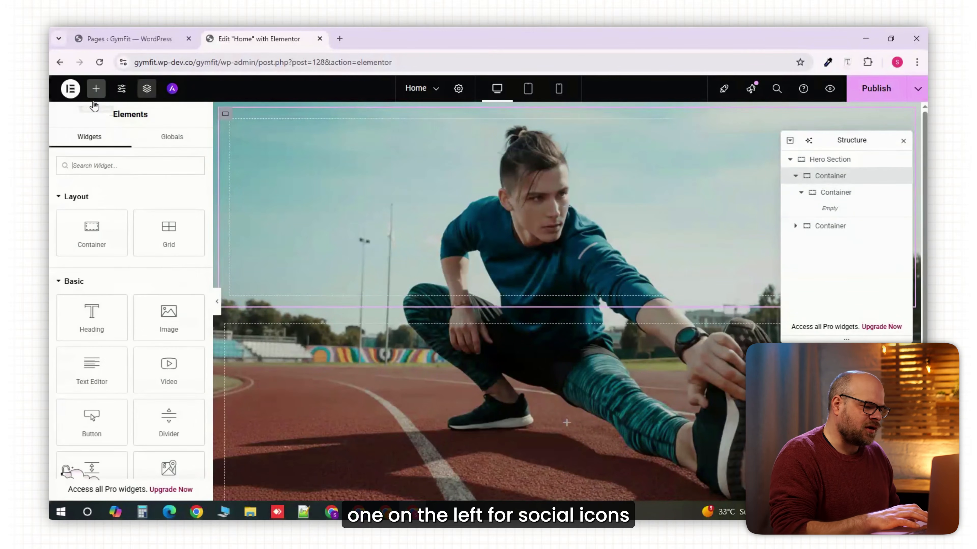
pyautogui.click(102, 230)
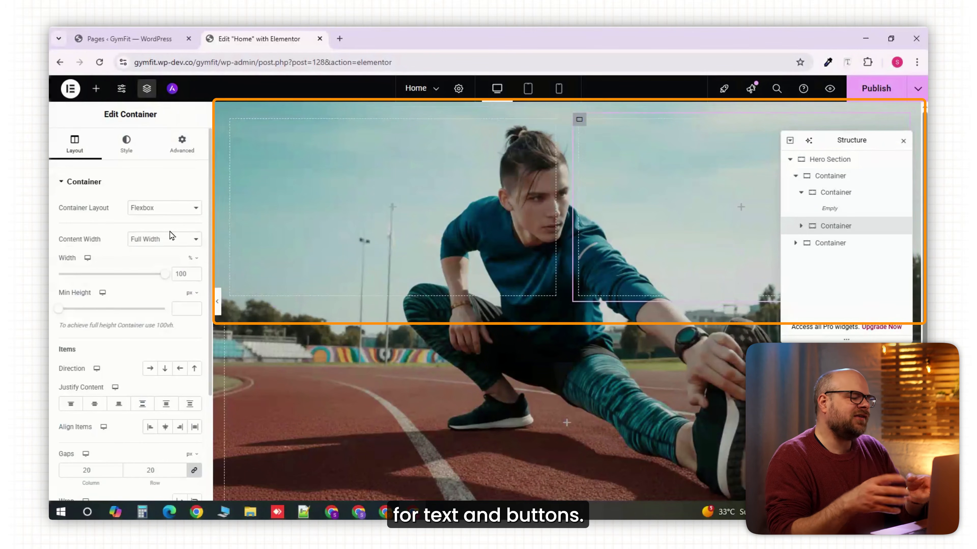
# - Add a Text Editor widget to the right sub-container and replace its text with the tagline starting "GymFit empowers you to move, grow"
pyautogui.click(96, 89)
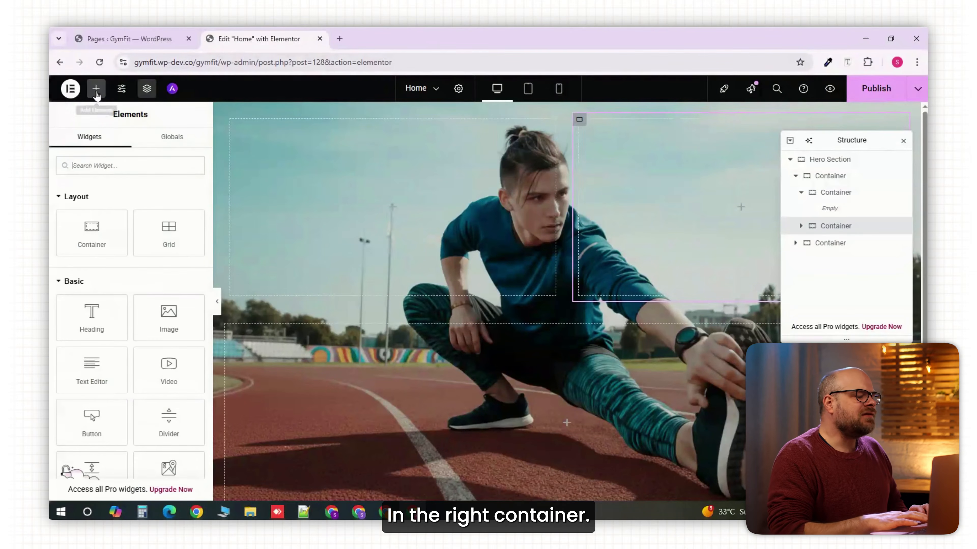
pyautogui.click(110, 361)
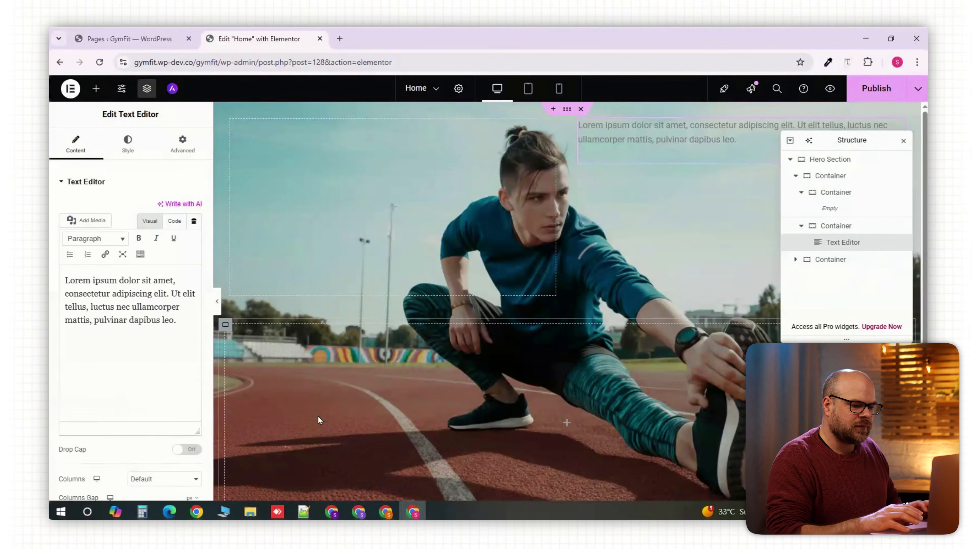
pyautogui.click(162, 315)
pyautogui.hotkey('ctrl', 'a')
pyautogui.write('GymFit empowers you to move, grow, and live with purpose, Achieve your fitness and wellness goals with a balanced approach designed for lasting results.')
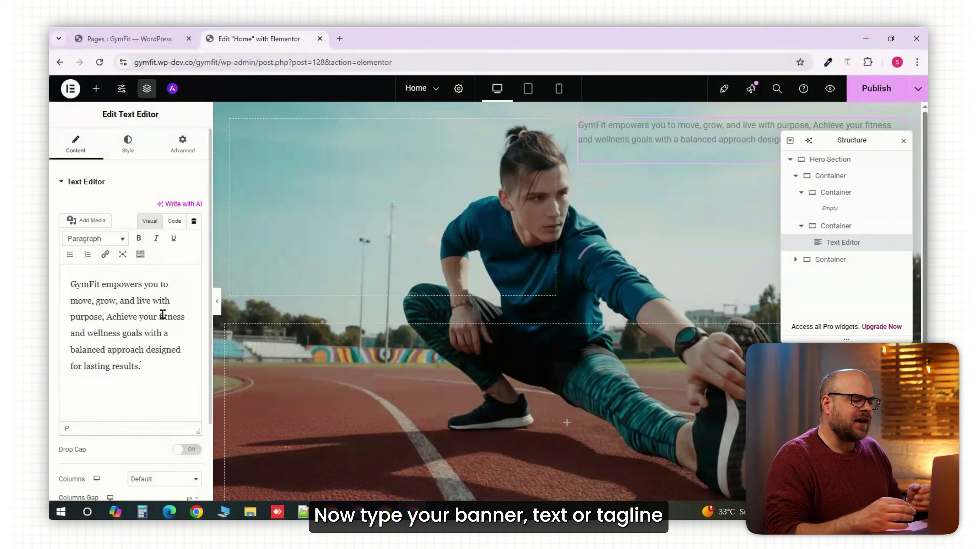
# - Check the tagline's typography and font family options, and set its text color to #FFFFFF
pyautogui.click(127, 144)
pyautogui.click(194, 239)
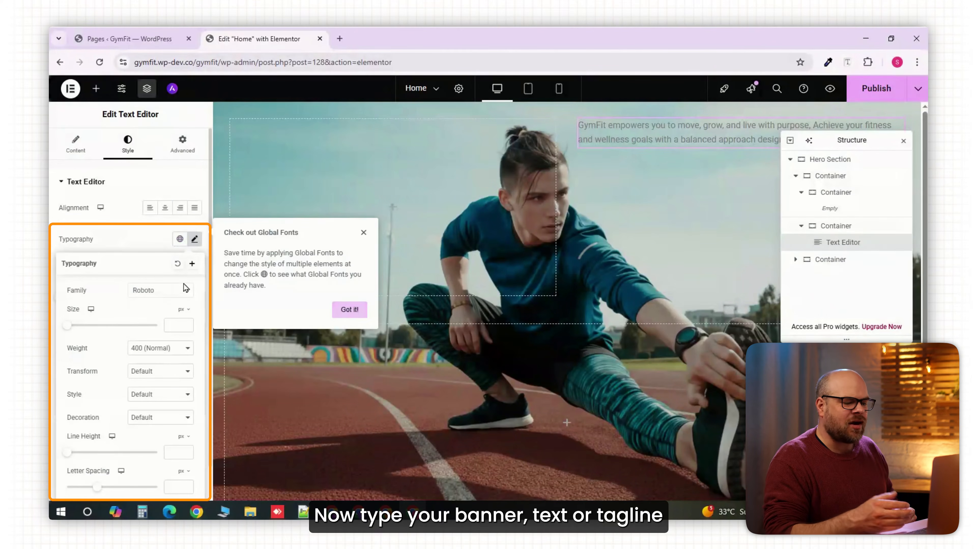
pyautogui.click(185, 290)
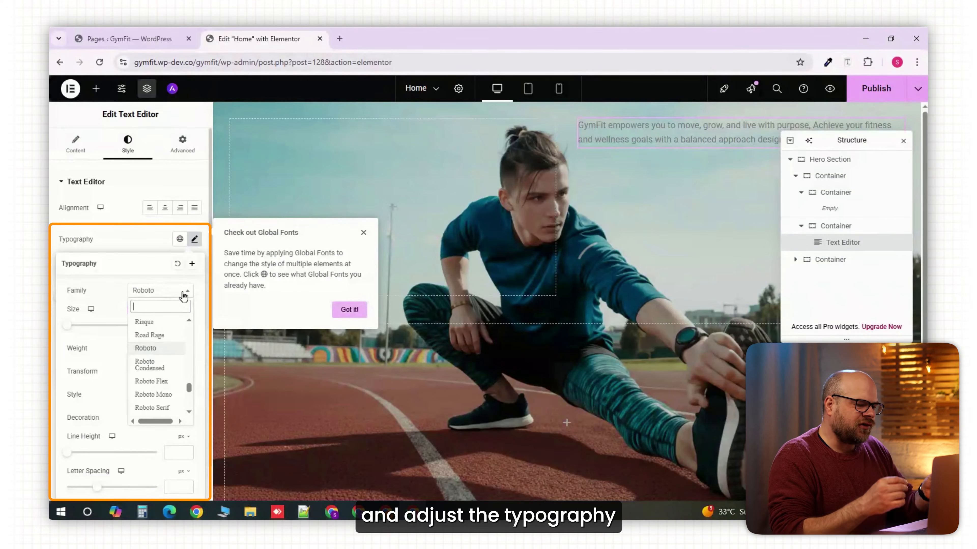
pyautogui.click(192, 293)
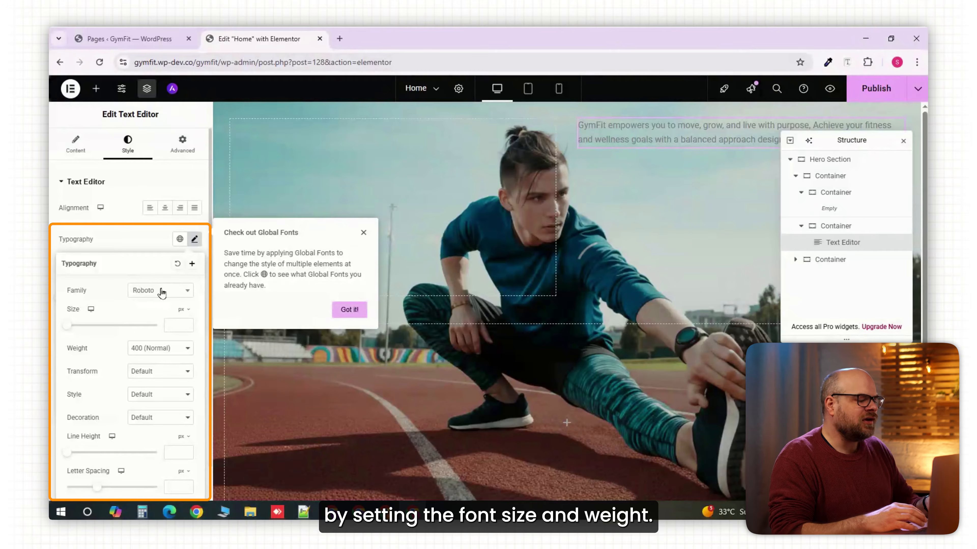
pyautogui.click(194, 240)
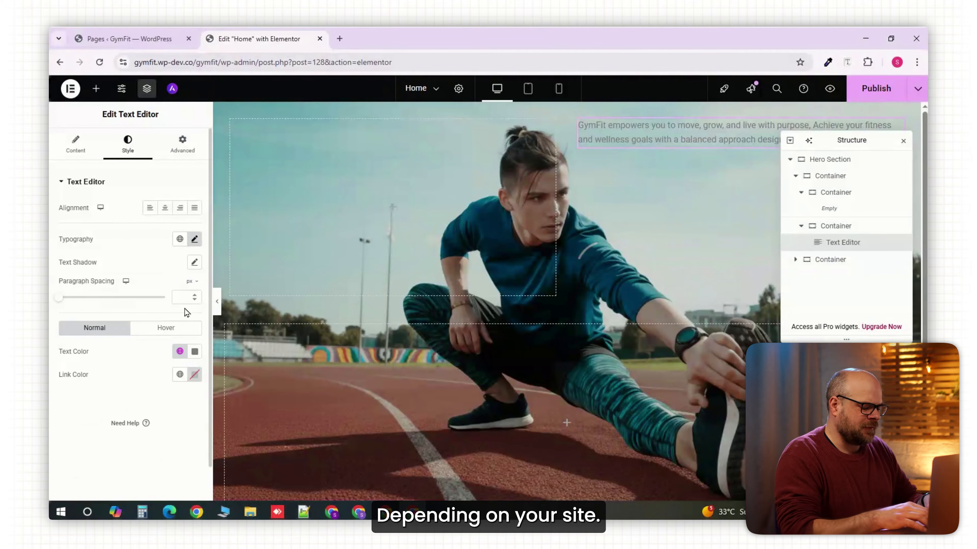
pyautogui.click(195, 351)
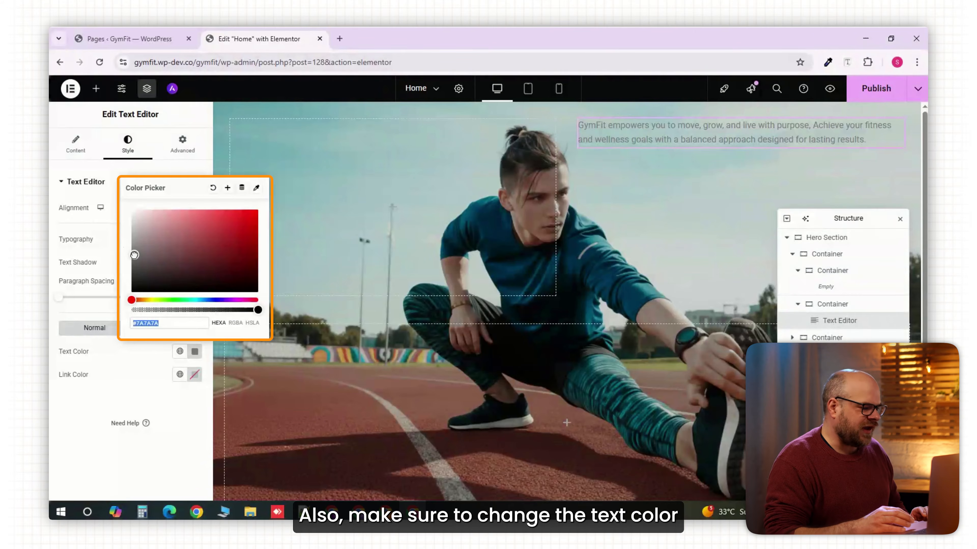
pyautogui.write('#FFFFFF')
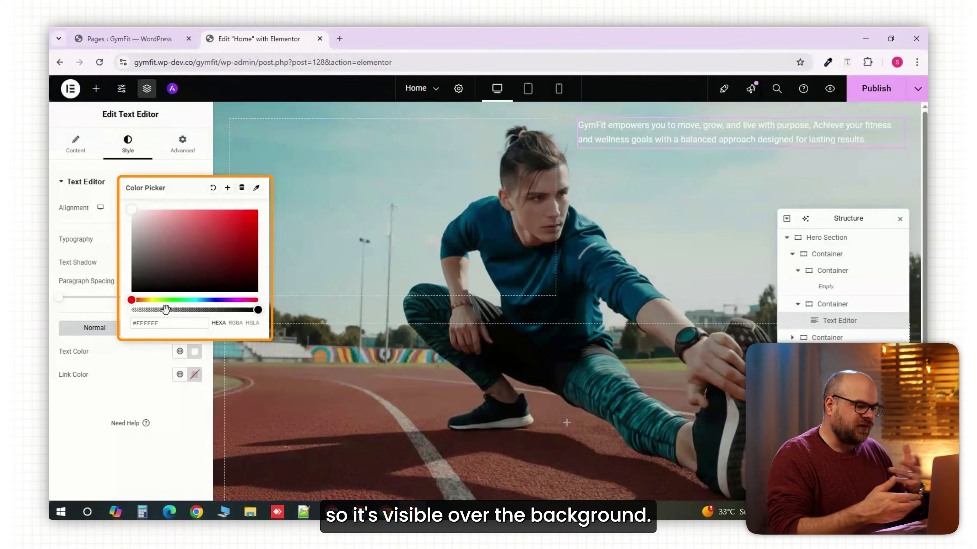
pyautogui.click(51, 300)
# - Add a nested container below the tagline in the right container and set its direction to horizontal row
pyautogui.click(846, 305)
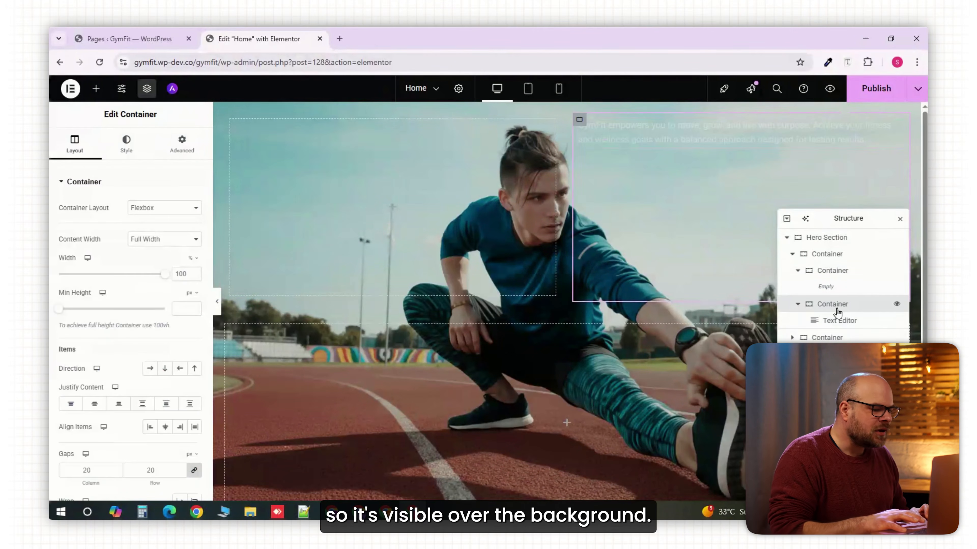
pyautogui.click(96, 89)
pyautogui.click(102, 223)
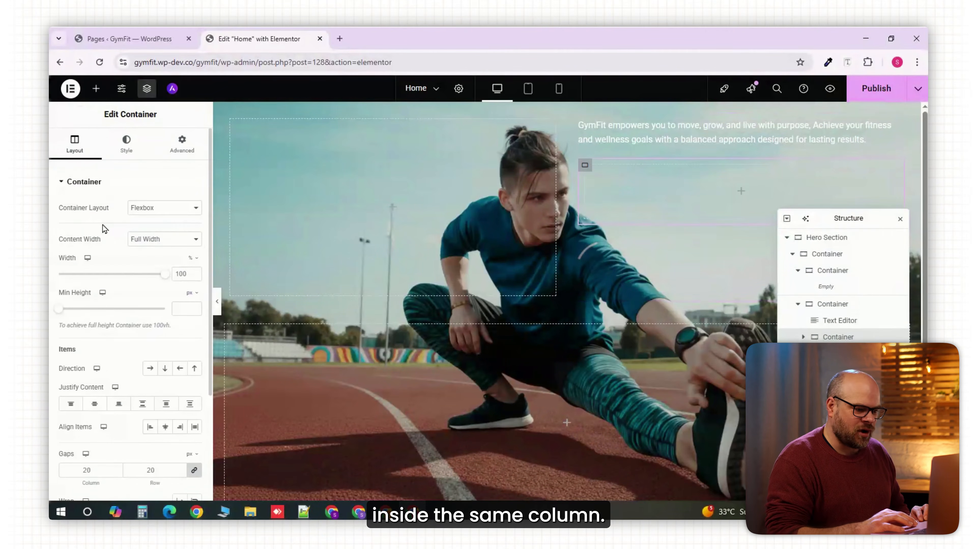
pyautogui.click(149, 369)
# - Add a Button widget to the new row container and set its text to "Get Started"
pyautogui.click(96, 88)
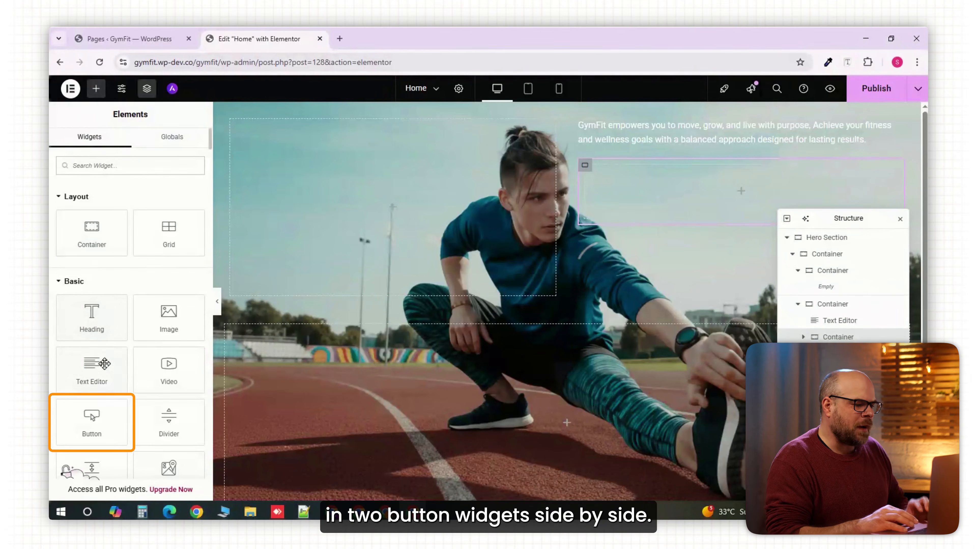
pyautogui.click(92, 420)
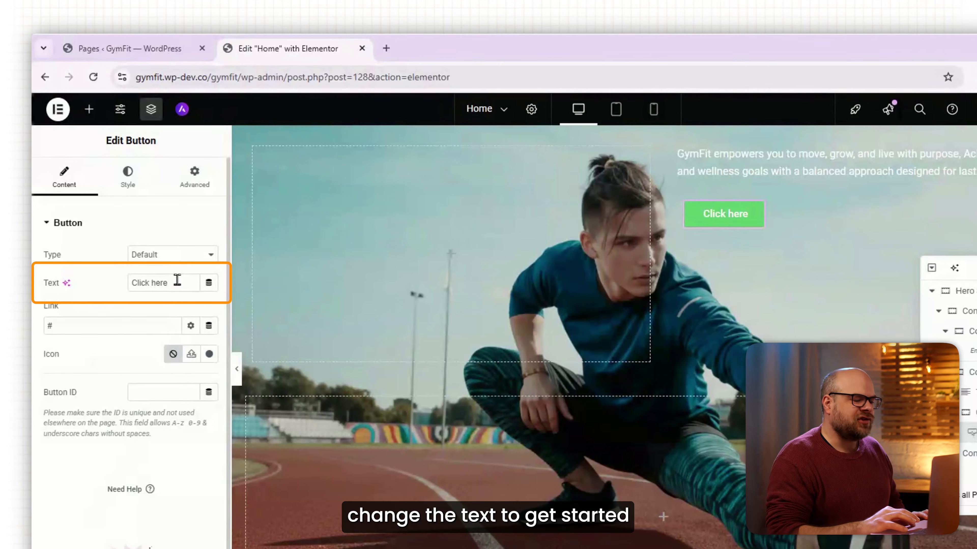
pyautogui.tripleClick(177, 280)
pyautogui.write('Get Started')
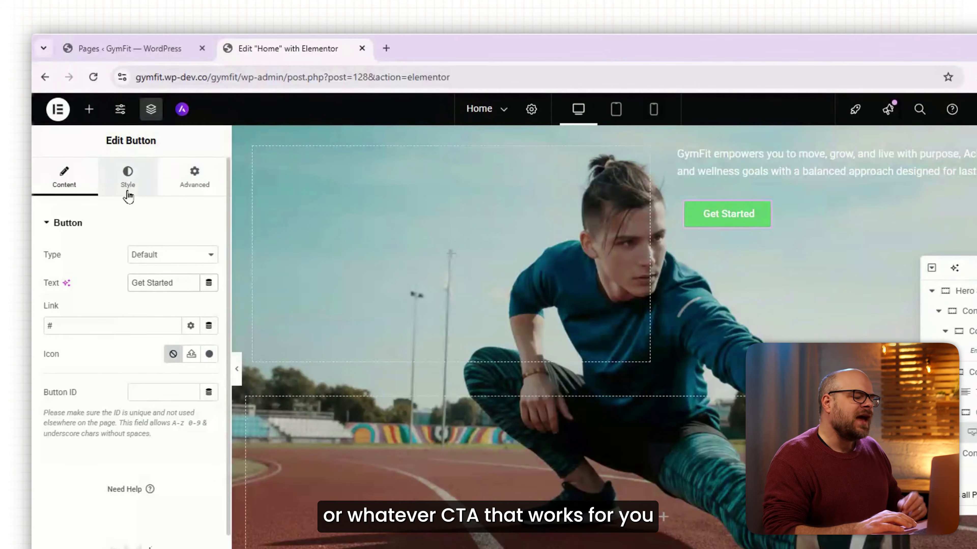
# - Change the Get Started button's background color to orange #E66323
pyautogui.click(128, 192)
pyautogui.click(209, 424)
pyautogui.moveTo(143, 362); pyautogui.dragTo(140, 362)
pyautogui.moveTo(266, 266); pyautogui.dragTo(259, 264)
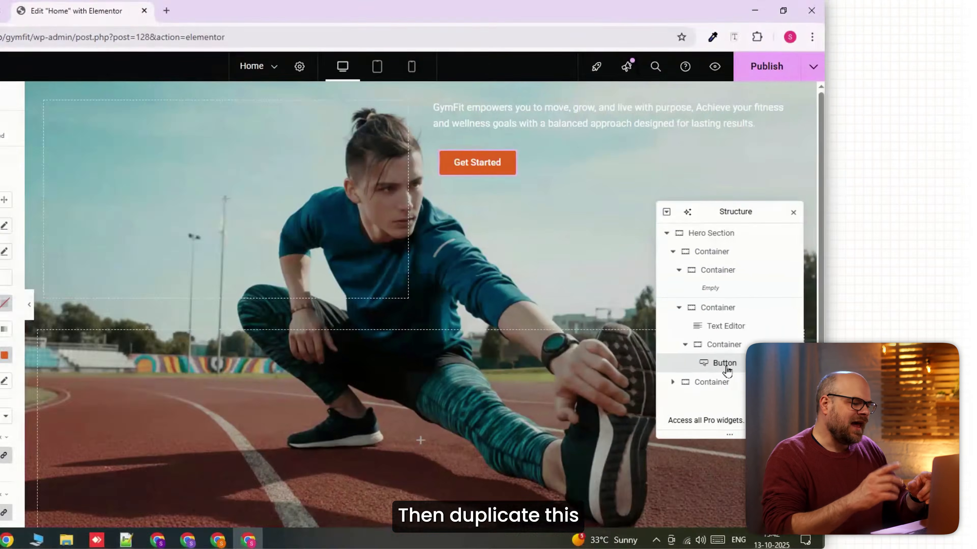
# - Duplicate the Get Started button and change the copy's text to "Shop Now"
pyautogui.rightClick(662, 365)
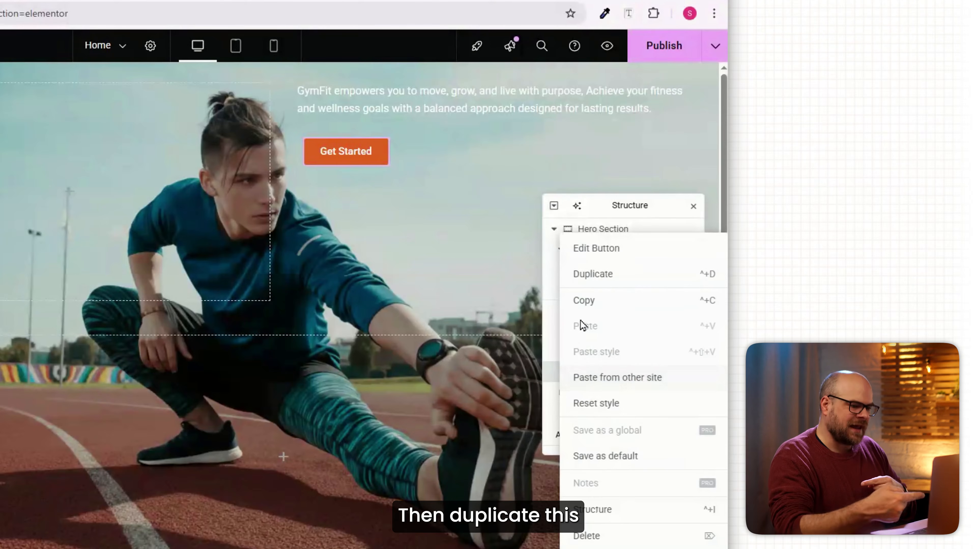
pyautogui.click(601, 282)
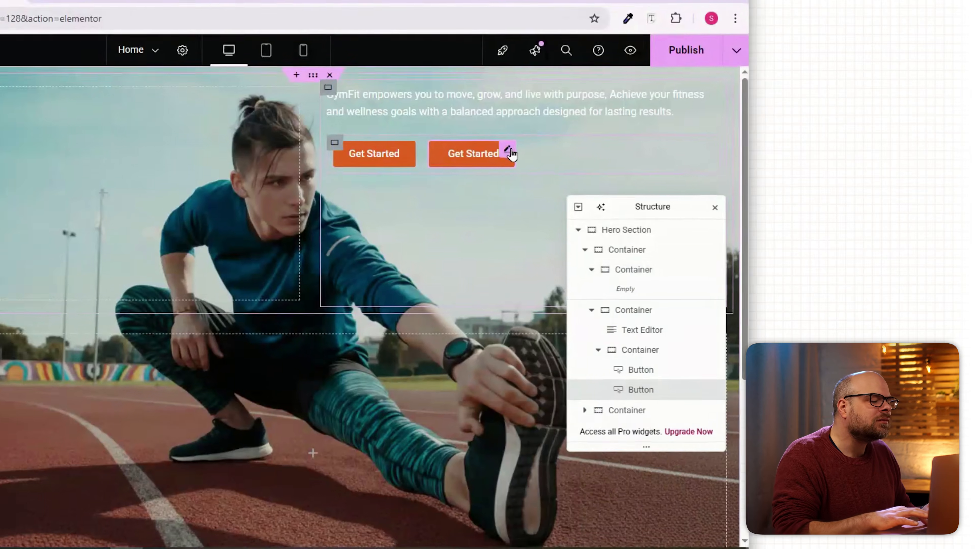
pyautogui.click(482, 145)
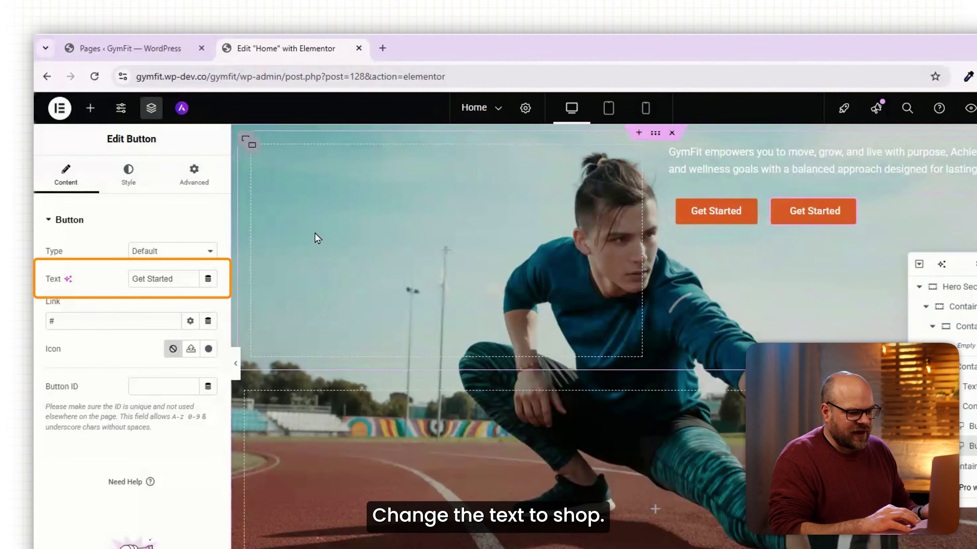
pyautogui.tripleClick(158, 266)
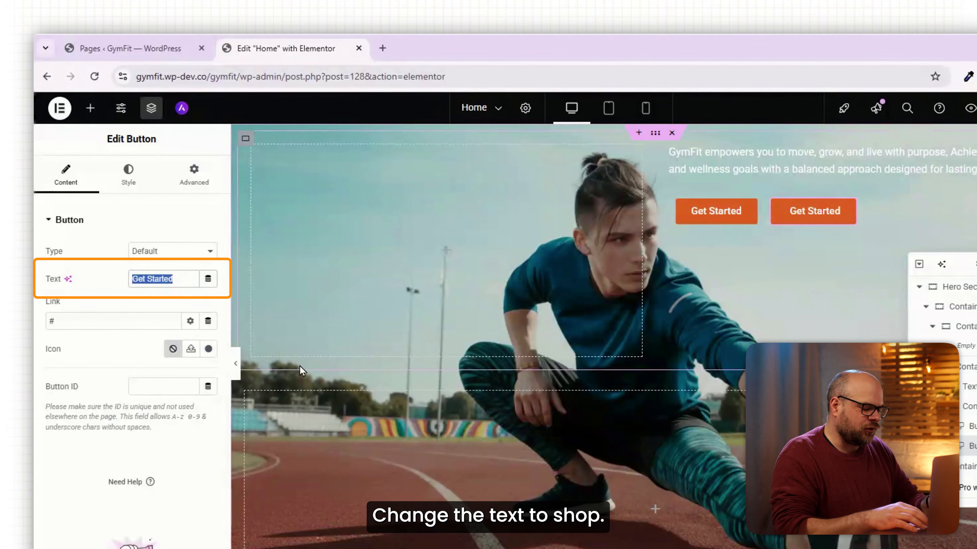
pyautogui.write('Shop Now')
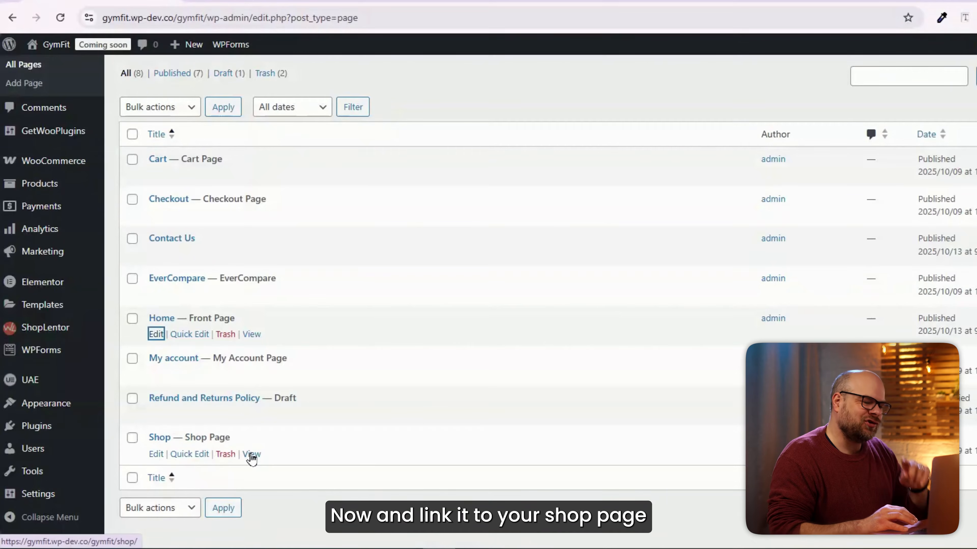
# - Copy the Shop page's address from the WordPress pages list and use it as the Shop Now button's link
pyautogui.rightClick(251, 458)
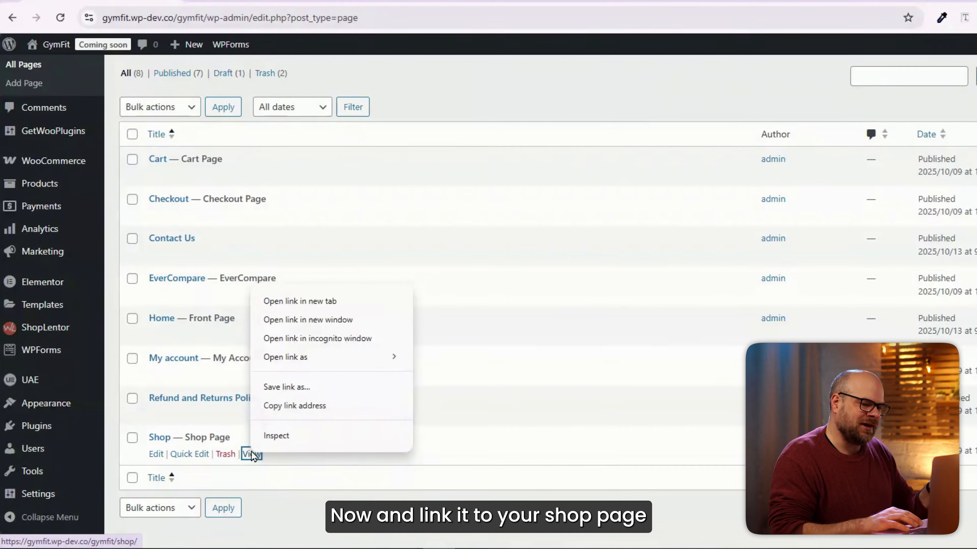
pyautogui.click(295, 406)
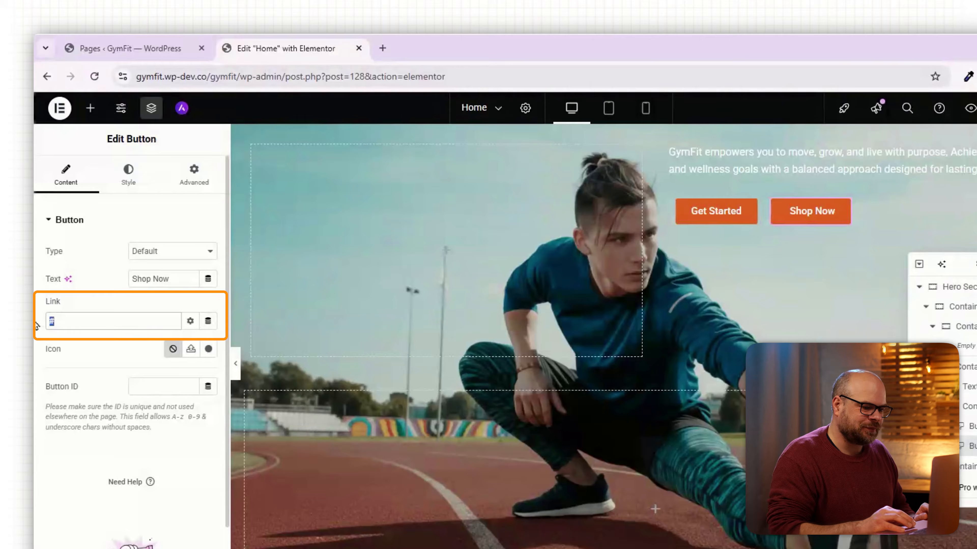
pyautogui.hotkey('ctrl', 'a')
pyautogui.write('https://gymfit.wp-dev.co/gymfit/shop/')
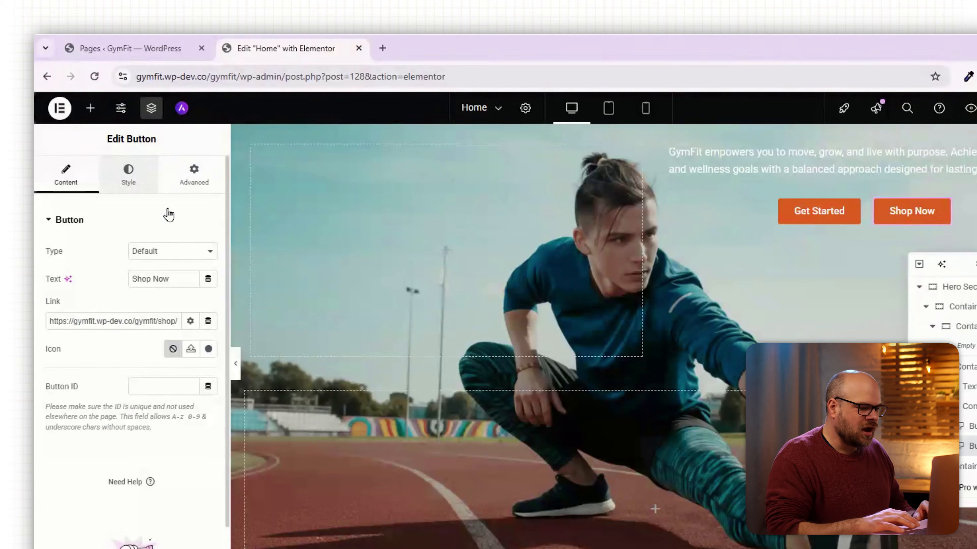
# - Make the Shop Now button's background color fully transparent
pyautogui.click(129, 173)
pyautogui.click(208, 417)
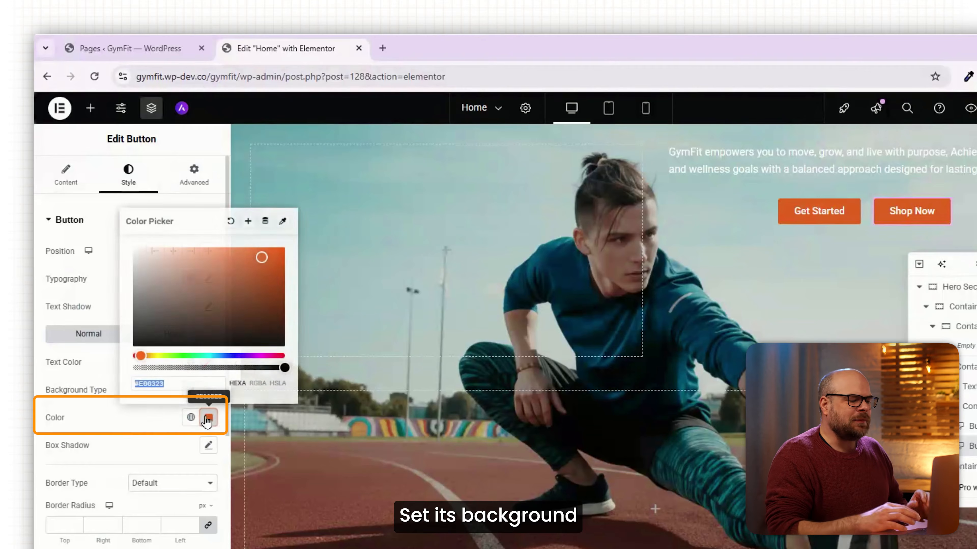
pyautogui.moveTo(283, 368); pyautogui.dragTo(126, 365)
# - Give the Shop Now button a solid border 1 px wide with a border radius of 10 px
pyautogui.scroll(-2, 210, 474)
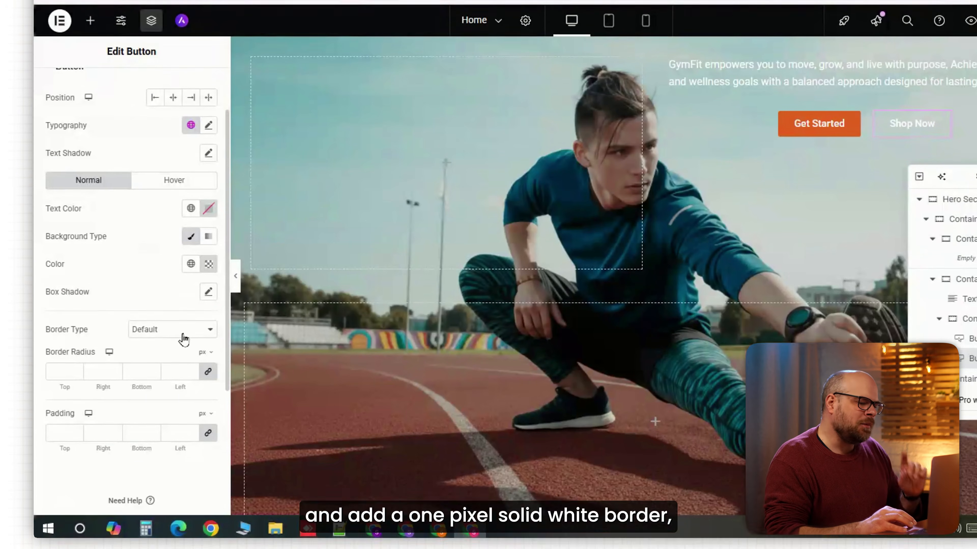
pyautogui.click(184, 417)
pyautogui.click(171, 360)
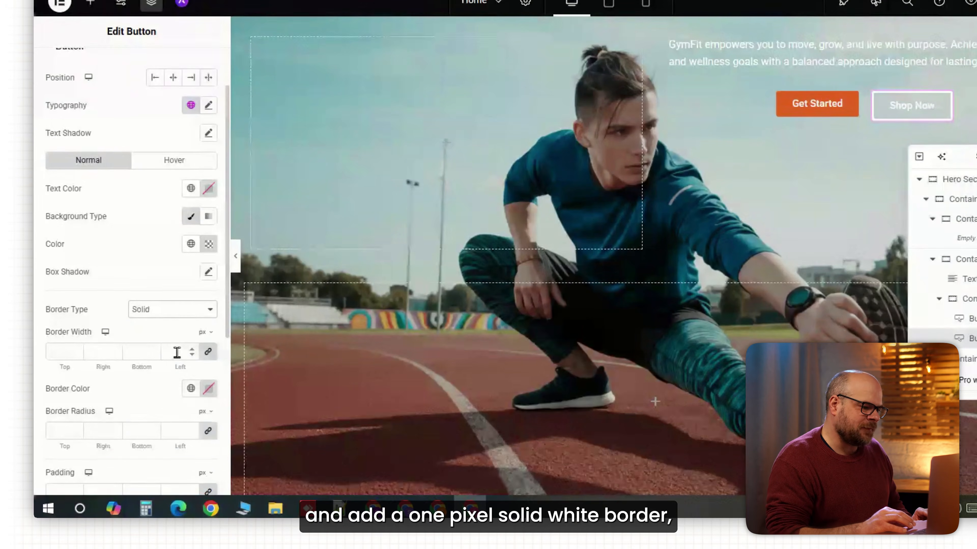
pyautogui.click(176, 352)
pyautogui.write('1')
pyautogui.scroll(-2, 177, 353)
pyautogui.click(176, 364)
pyautogui.write('10')
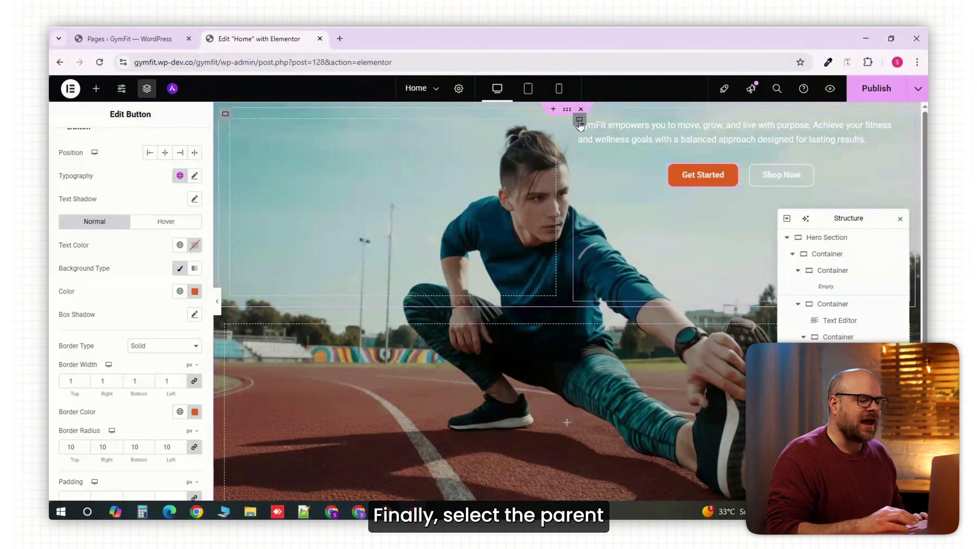
# - Set the justify content of the right container holding the tagline and buttons to Center
pyautogui.click(579, 120)
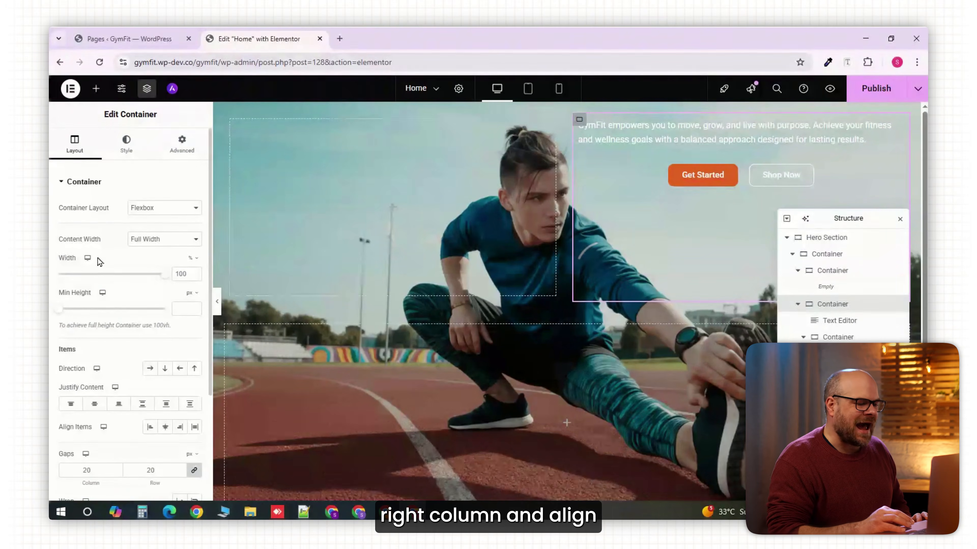
pyautogui.click(119, 404)
pyautogui.click(94, 406)
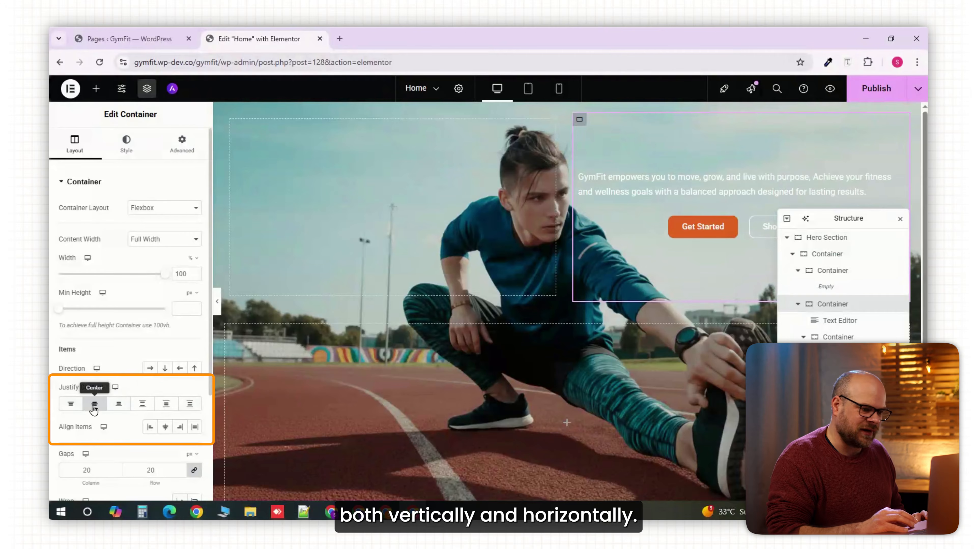
# - Add an Icon widget to the empty left container of the hero section
pyautogui.click(231, 120)
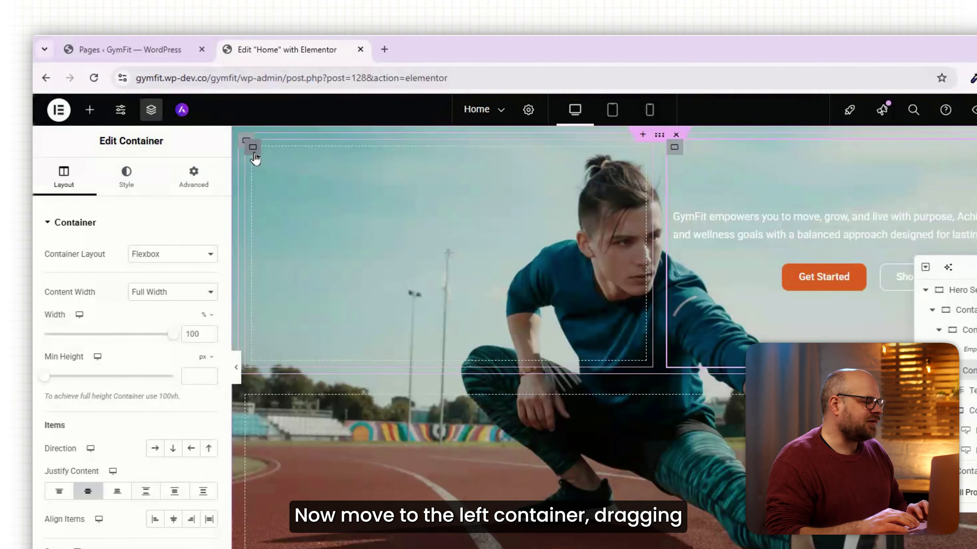
pyautogui.click(89, 111)
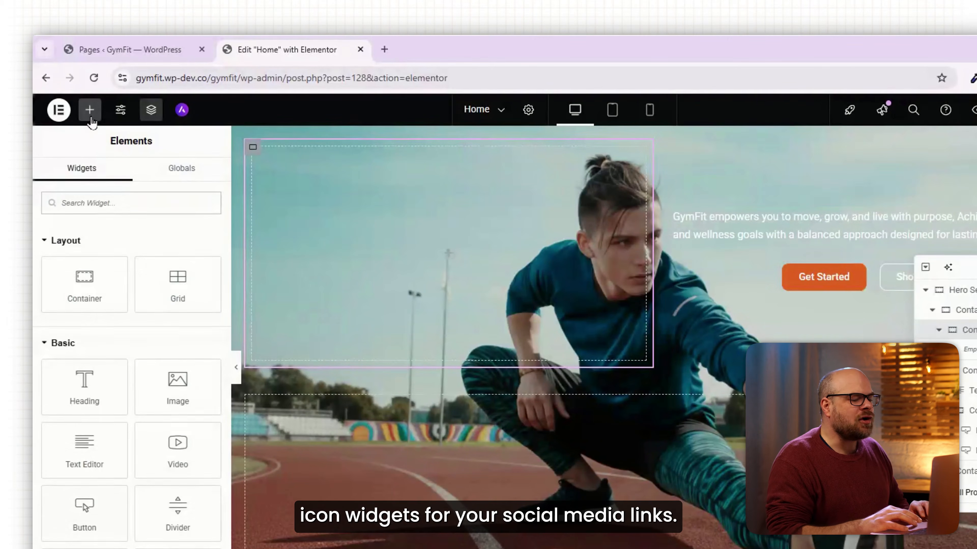
pyautogui.write('icon')
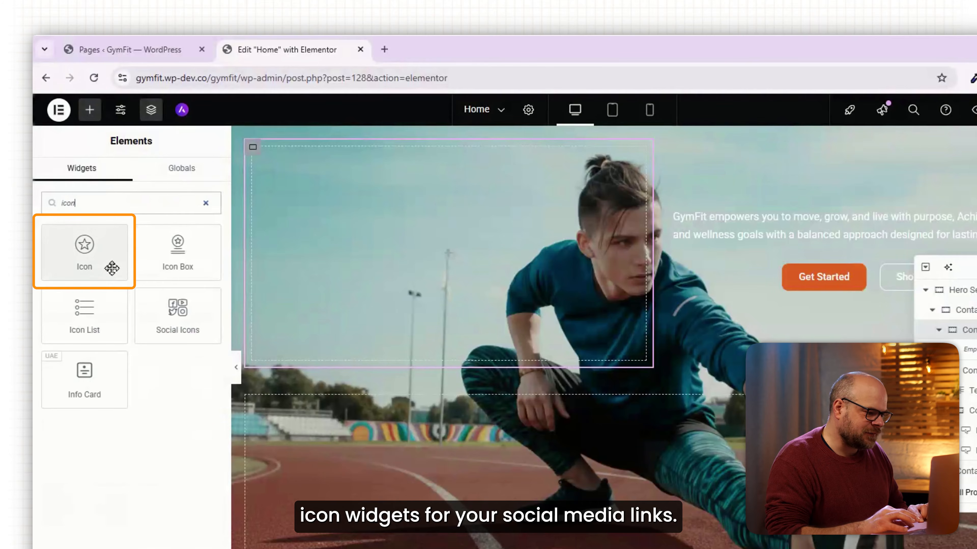
pyautogui.click(108, 267)
# - Give the icon a Framed view, Rounded shape, white color and 24 px size, and replace the star with the YouTube icon
pyautogui.click(127, 177)
pyautogui.click(173, 254)
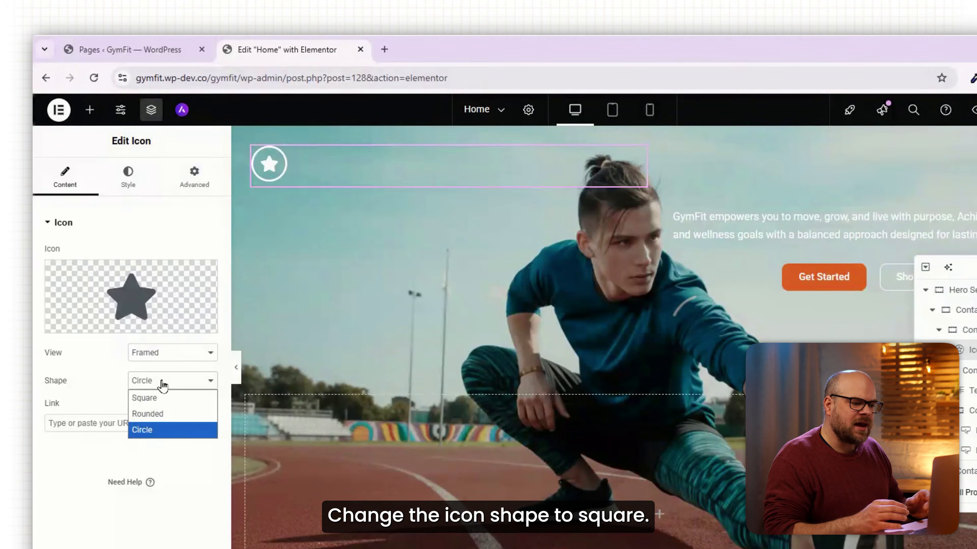
pyautogui.click(164, 404)
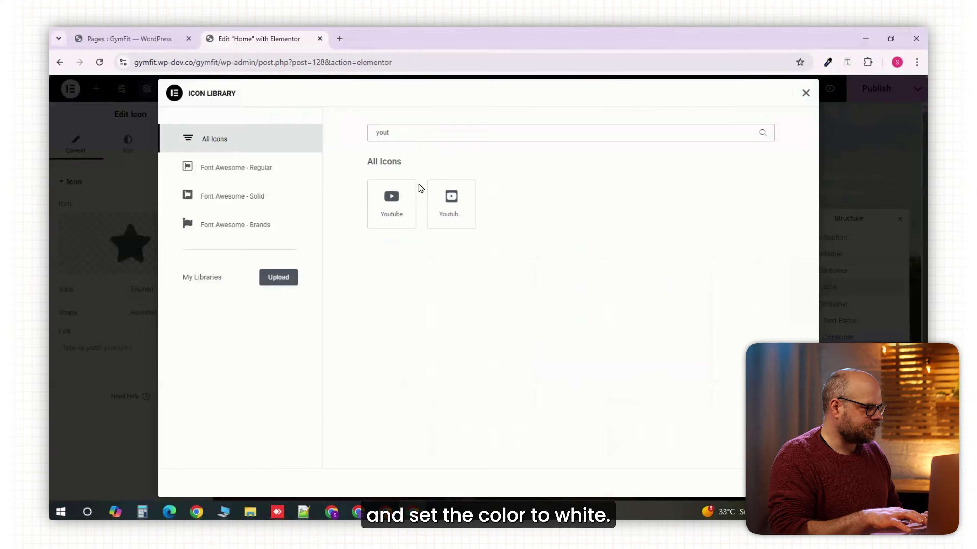
pyautogui.click(400, 208)
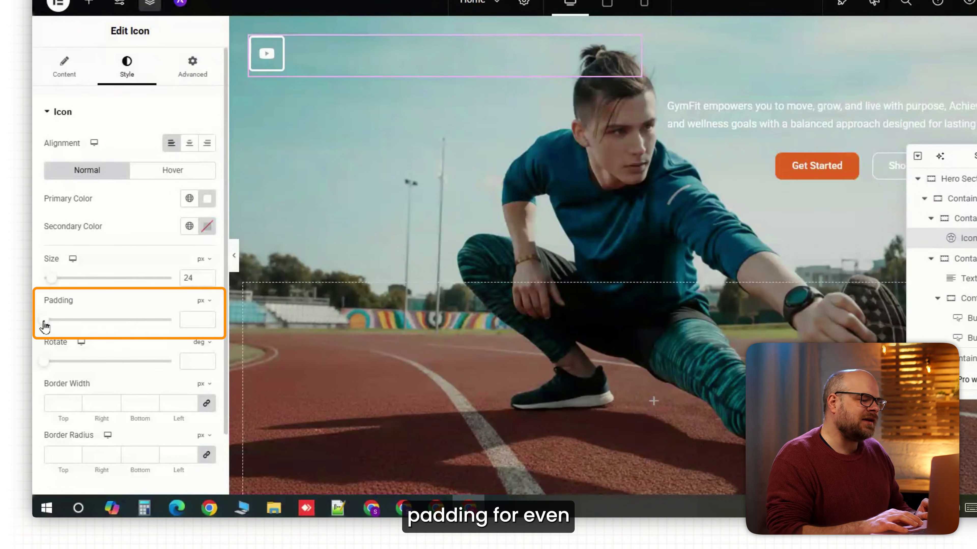
# - Set the YouTube icon's padding to 5 px and its border width to 1 px
pyautogui.moveTo(44, 325); pyautogui.dragTo(58, 328)
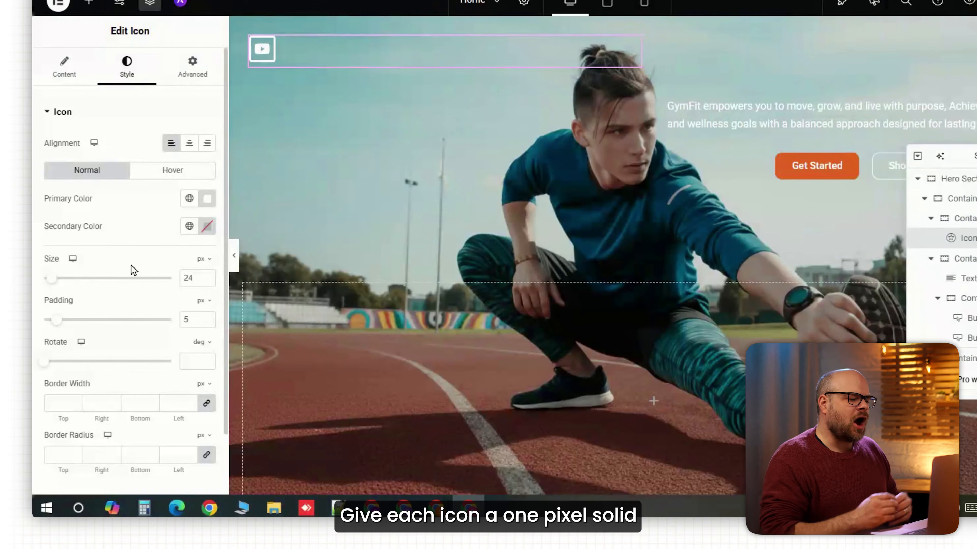
pyautogui.scroll(-2, 131, 269)
pyautogui.click(171, 338)
pyautogui.write('1')
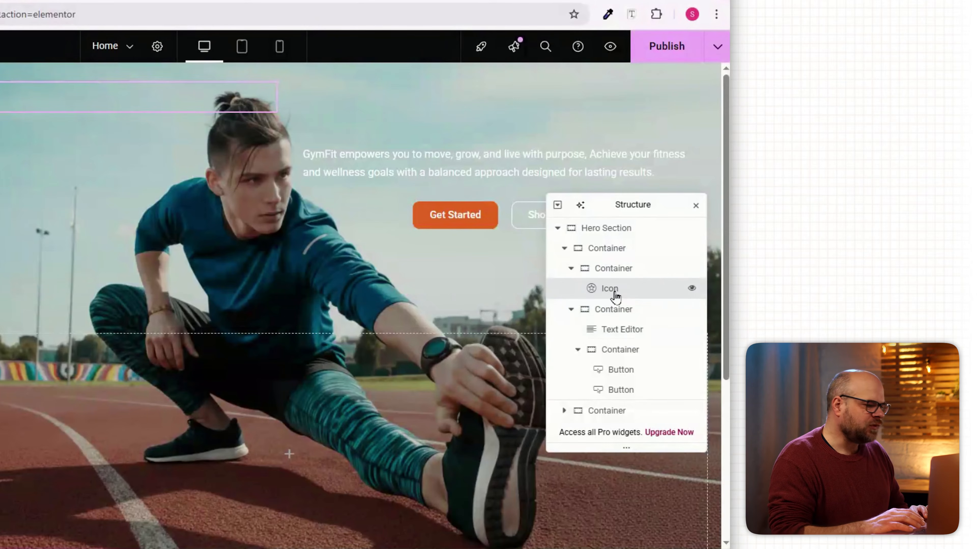
# - Create Instagram and X icons from two duplicates of the YouTube icon and center the stack vertically in its container
pyautogui.rightClick(615, 296)
pyautogui.click(613, 277)
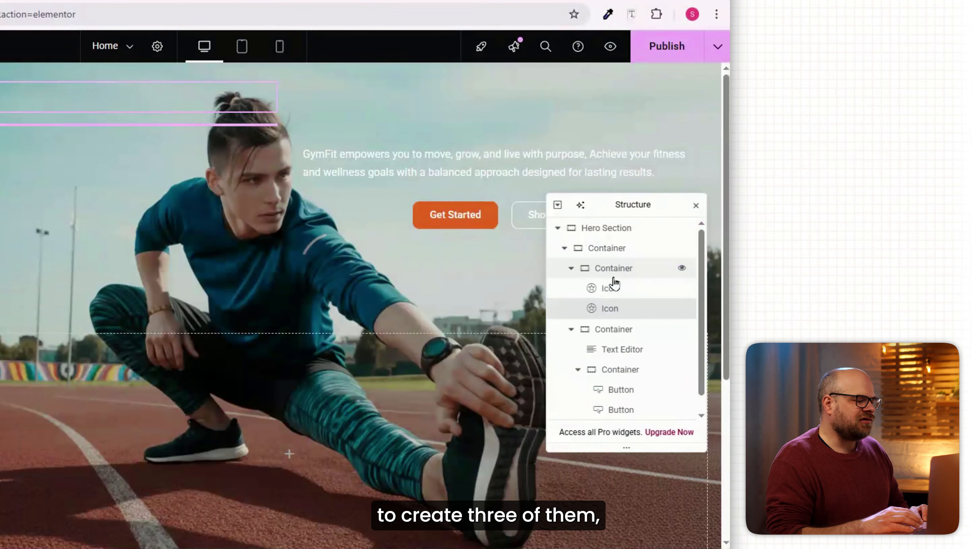
pyautogui.rightClick(613, 306)
pyautogui.click(601, 276)
pyautogui.click(609, 273)
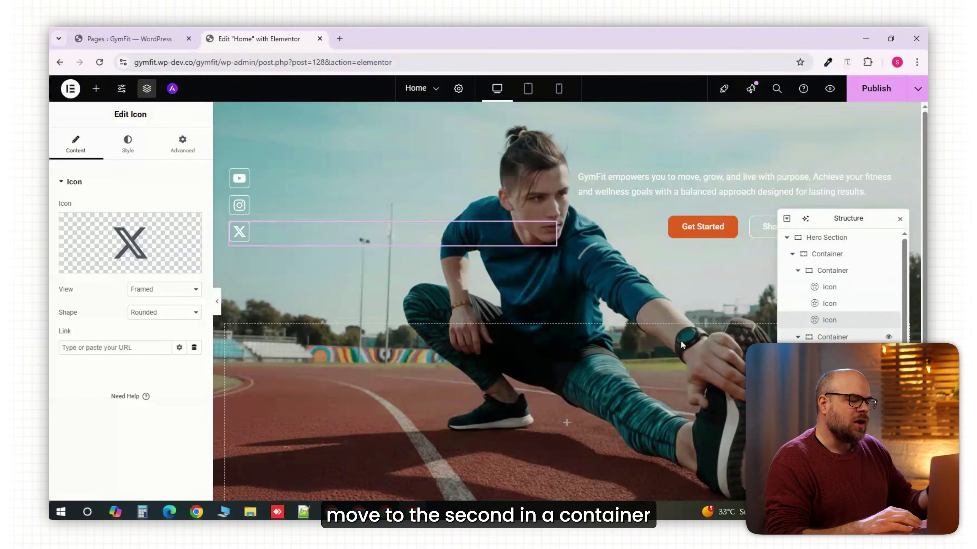
# - Add a Heading widget titled "Transform Your Fitness Journey Today." to the empty lower container of the hero section
pyautogui.scroll(-1, 537, 310)
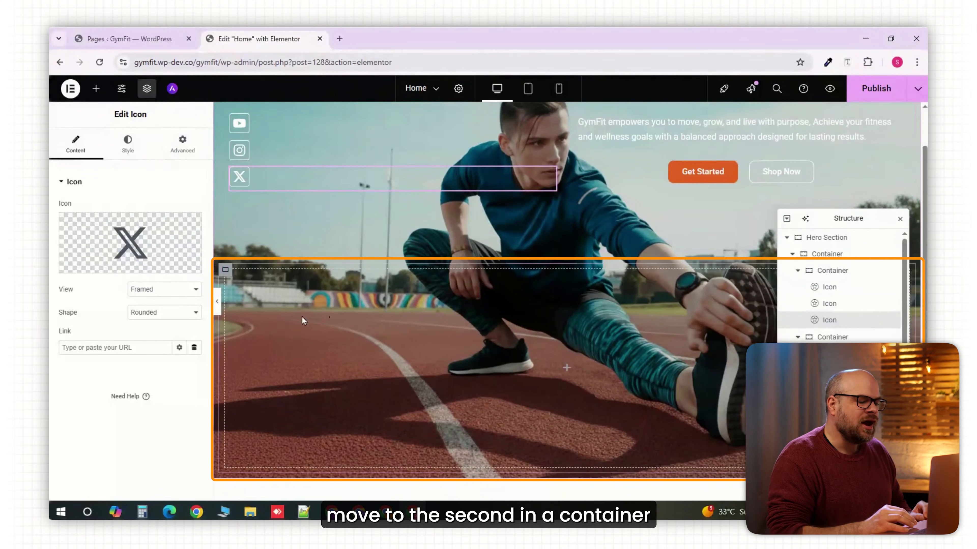
pyautogui.click(226, 272)
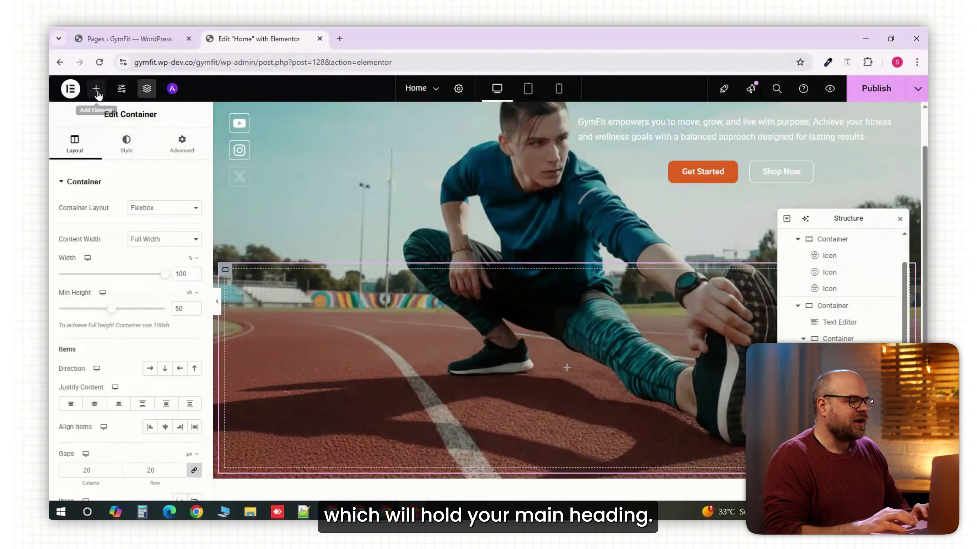
pyautogui.click(95, 88)
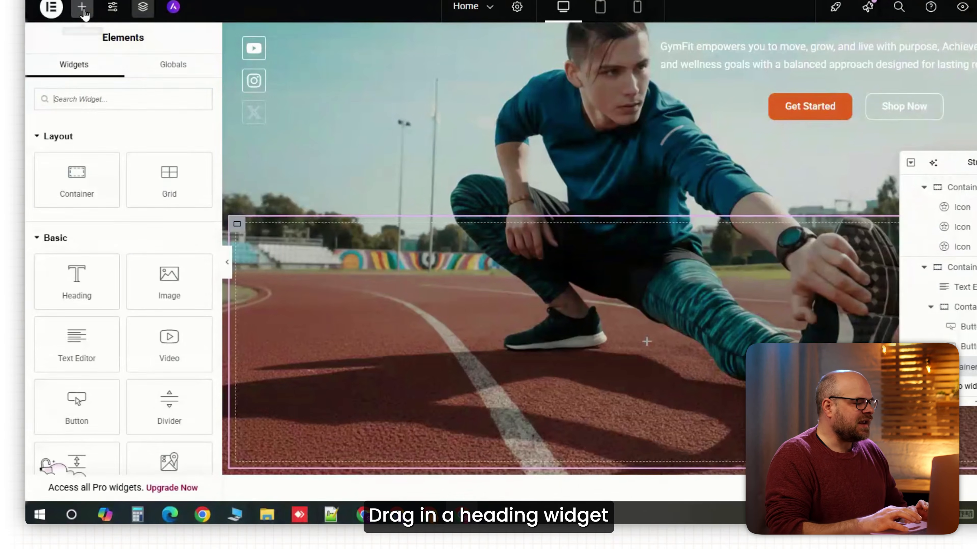
pyautogui.click(94, 283)
pyautogui.moveTo(144, 167); pyautogui.dragTo(29, 170)
pyautogui.write('Transform Your Fitness Journey Today.')
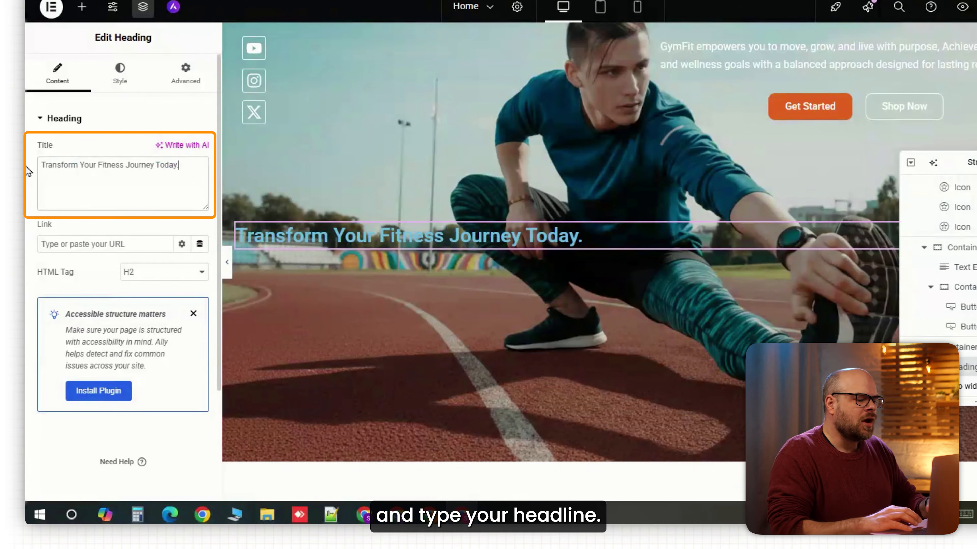
# - Set the hero heading's font size to 60 px and its text color to #FFFFFF
pyautogui.click(118, 78)
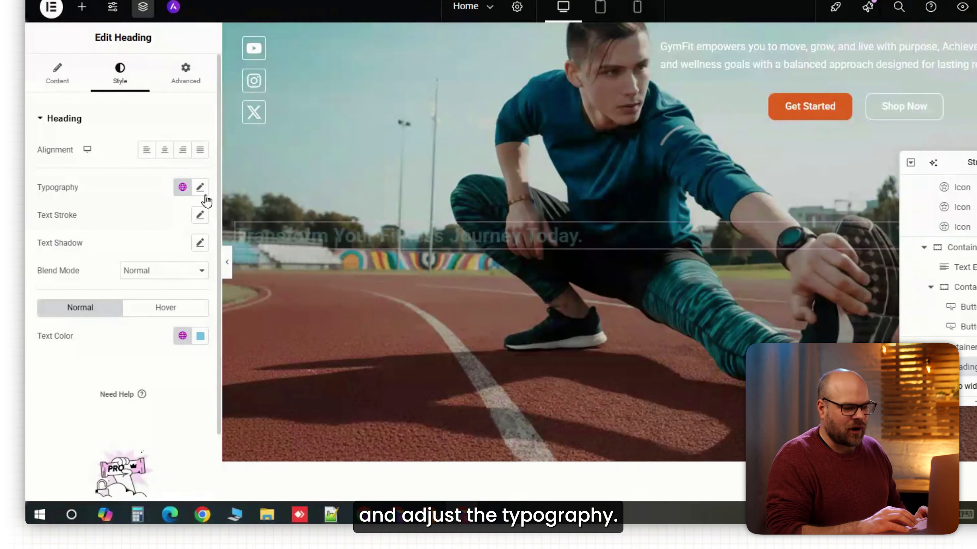
pyautogui.click(200, 187)
pyautogui.moveTo(53, 291); pyautogui.dragTo(79, 292)
pyautogui.click(187, 288)
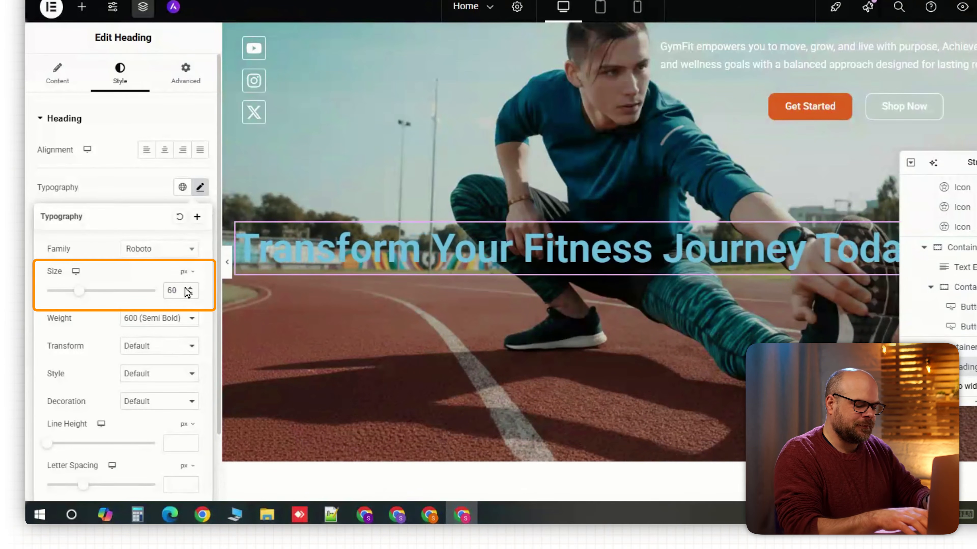
pyautogui.click(200, 336)
pyautogui.write('#FFFFFF')
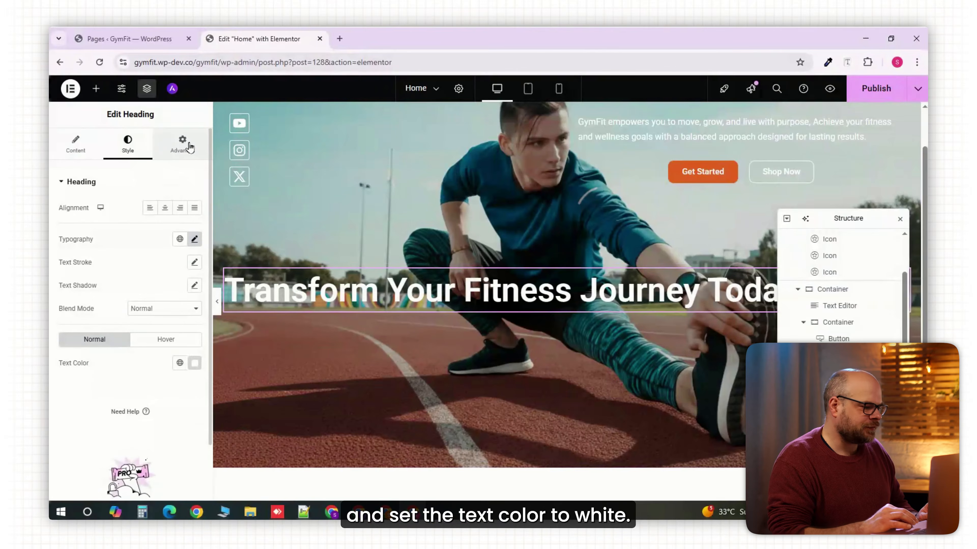
# - Give the hero heading a custom width narrow enough to wrap the text onto two lines
pyautogui.click(186, 73)
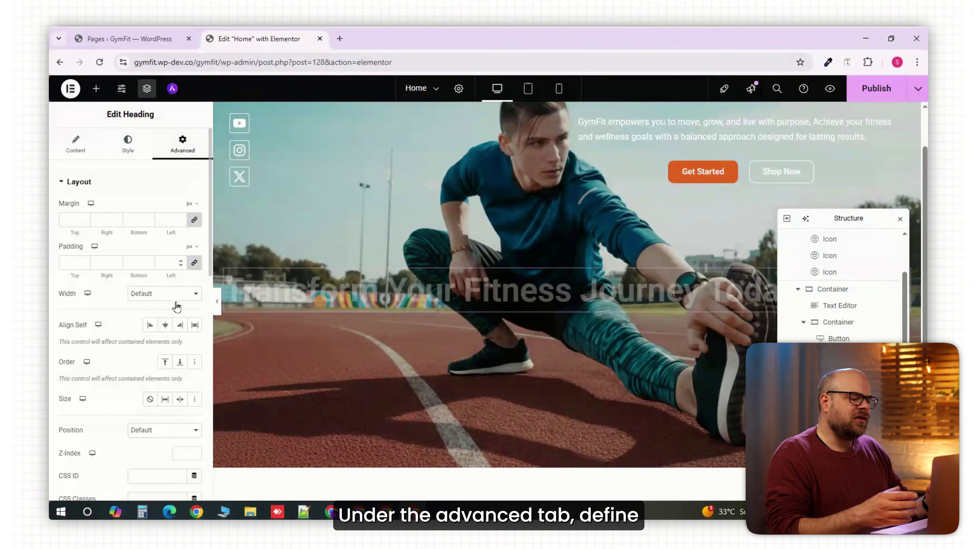
pyautogui.click(175, 294)
pyautogui.click(159, 344)
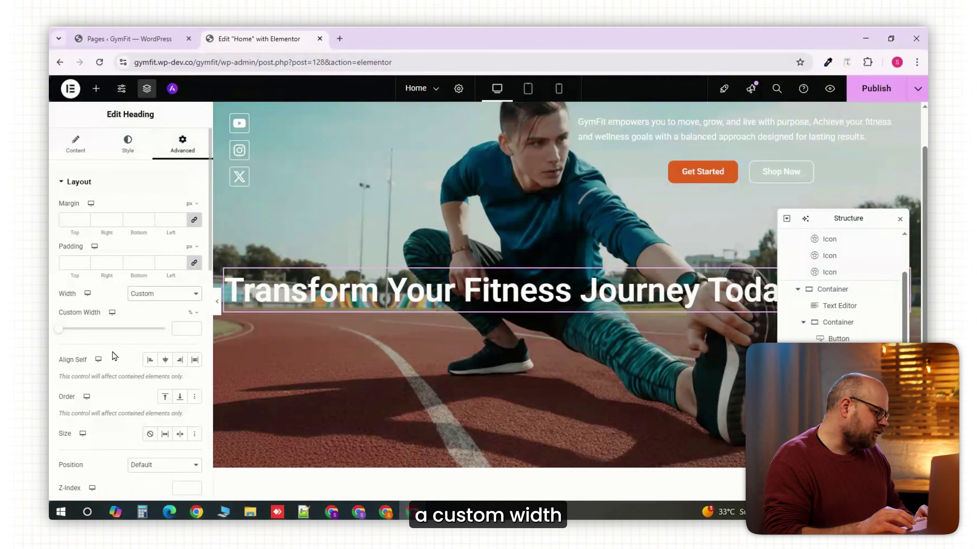
pyautogui.moveTo(58, 333); pyautogui.dragTo(134, 329)
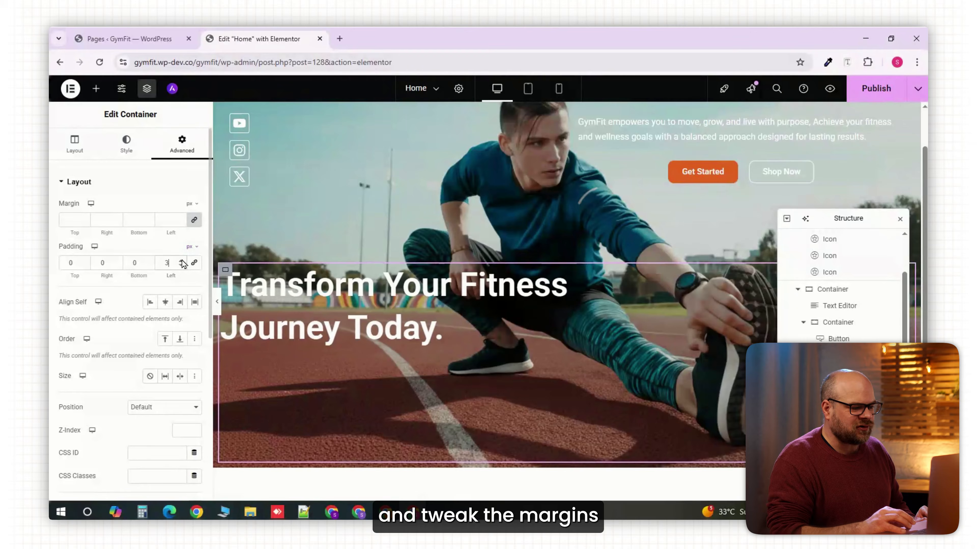
# - Justify the lower container's content to the end and set its padding to 50 px left and 20 px bottom
pyautogui.click(182, 261)
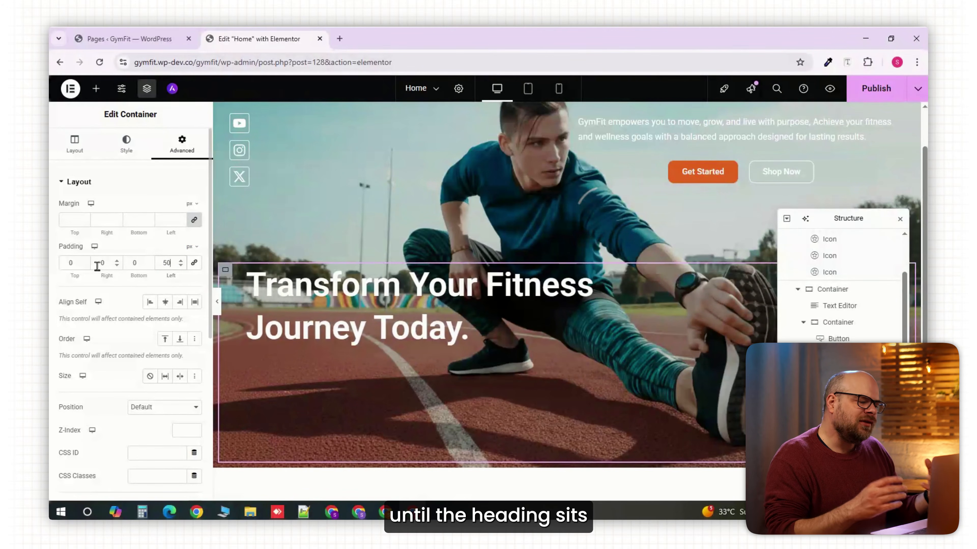
pyautogui.click(72, 148)
pyautogui.click(118, 403)
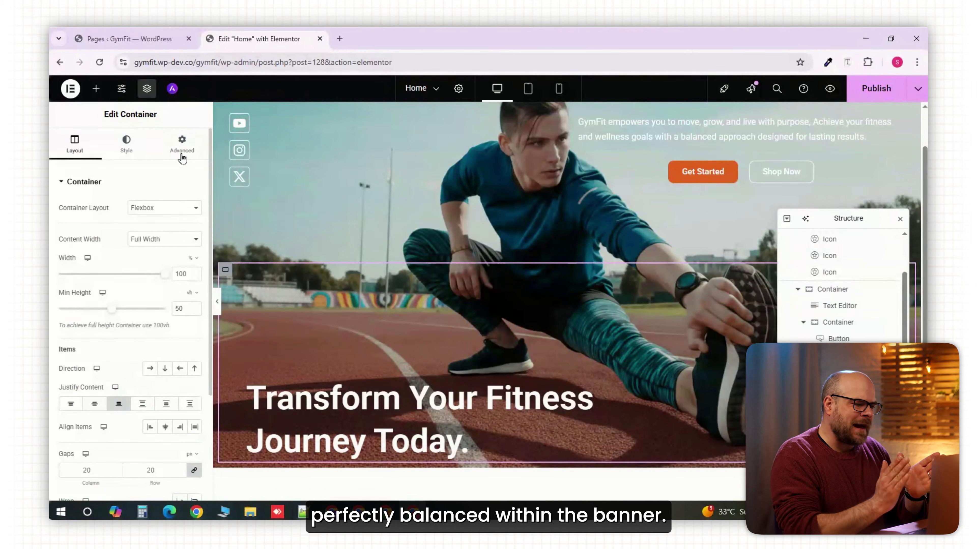
pyautogui.click(182, 145)
pyautogui.doubleClick(150, 263)
pyautogui.write('20')
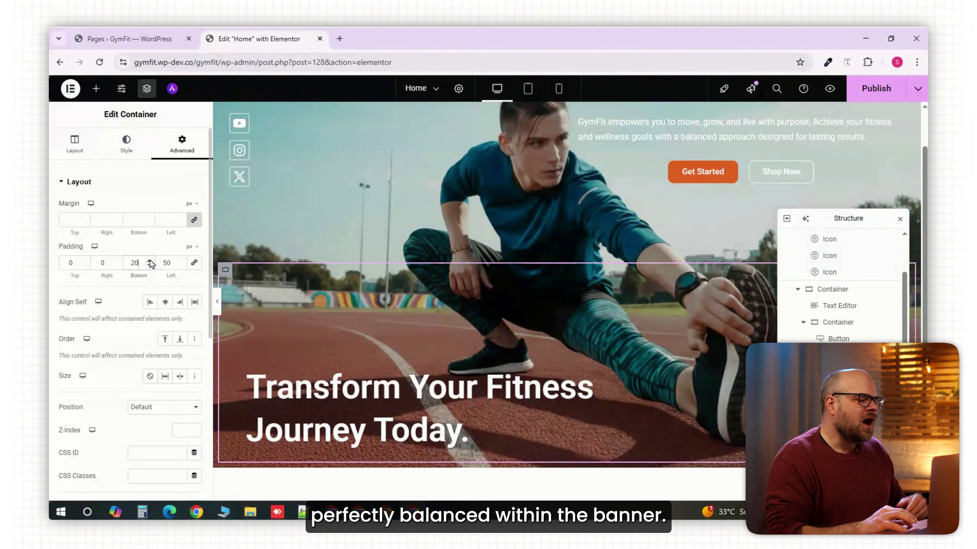
pyautogui.click(217, 301)
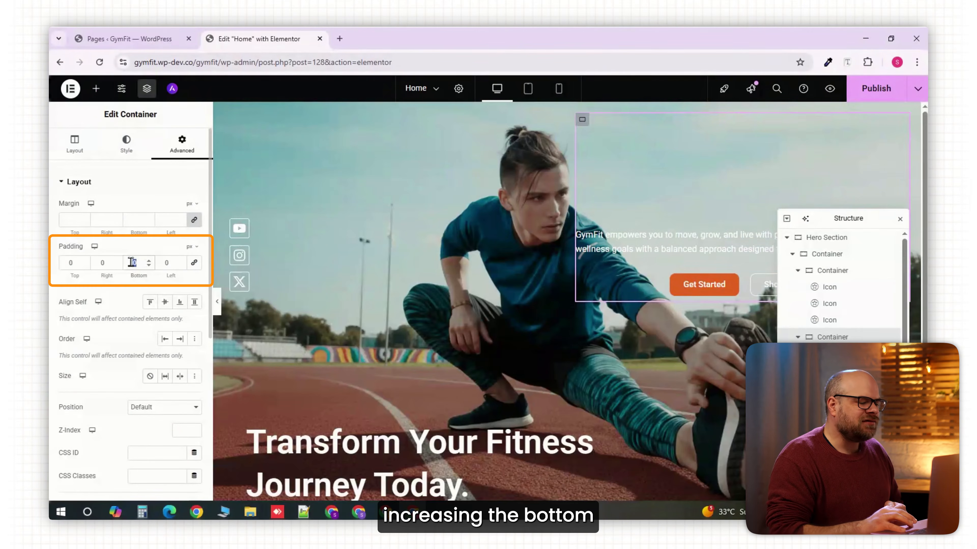
# - Set the padding of the container holding the tagline and buttons to 50 px right, bottom and left
pyautogui.write('0')
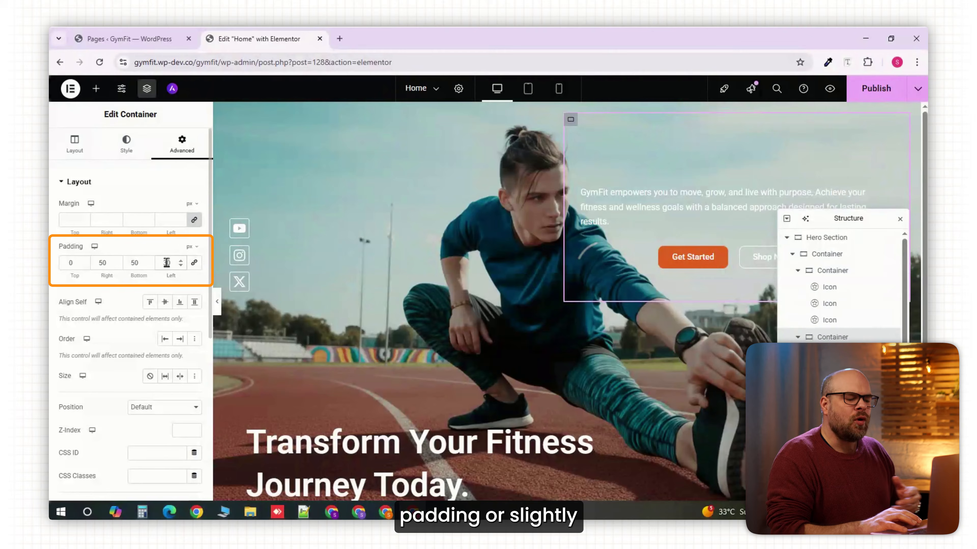
pyautogui.doubleClick(165, 262)
pyautogui.write('50')
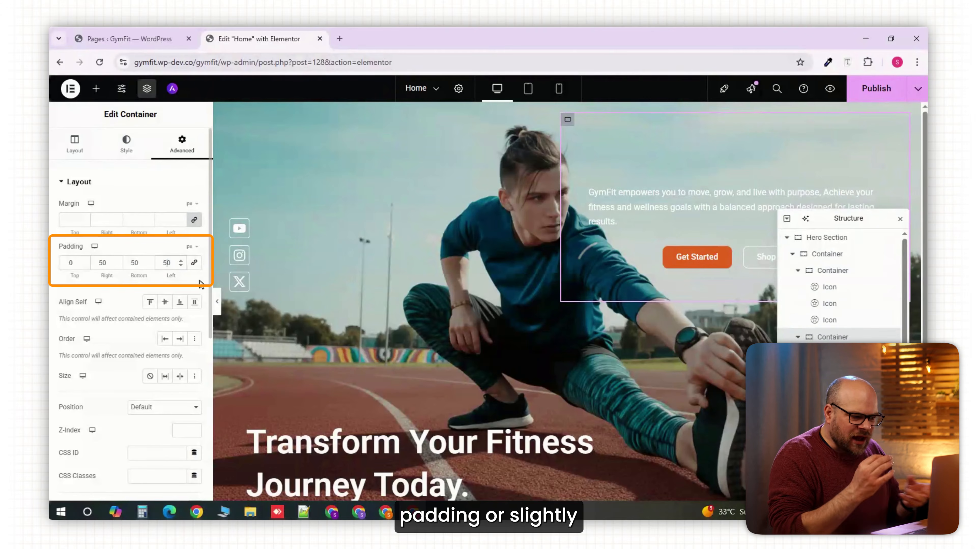
pyautogui.click(217, 304)
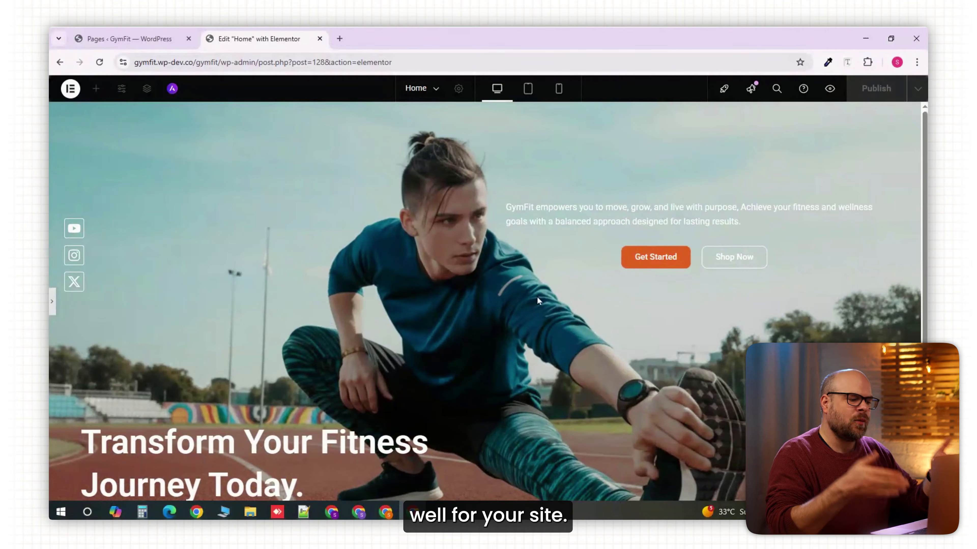
# - Add a black classic background overlay with 0.1 opacity to the Hero Section container
pyautogui.hotkey('ctrl', 'i')
pyautogui.click(54, 308)
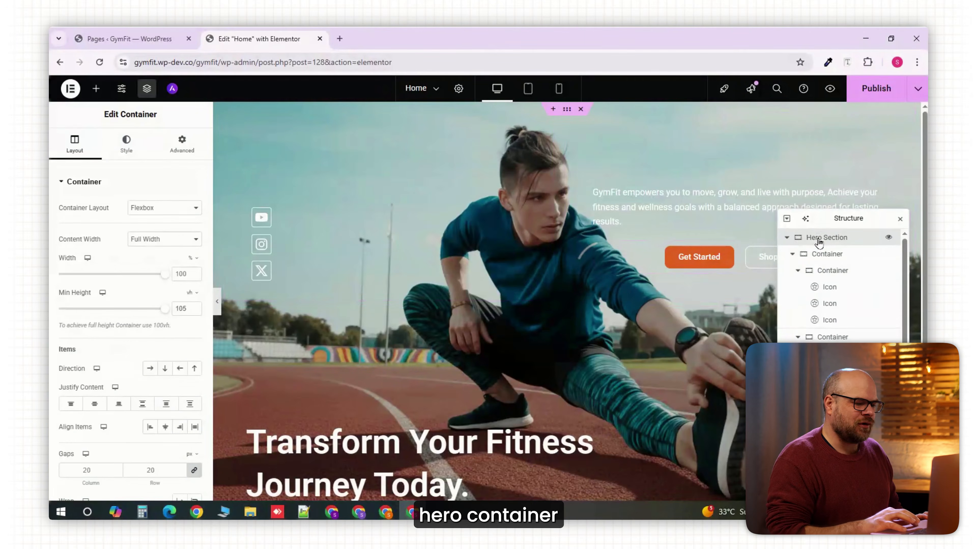
pyautogui.click(126, 144)
pyautogui.scroll(-3, 127, 326)
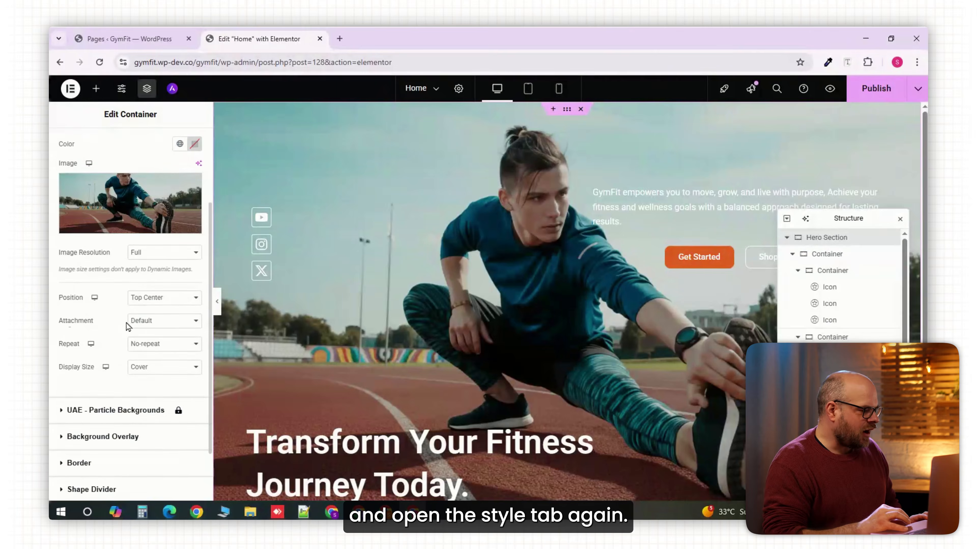
pyautogui.scroll(-1, 128, 326)
pyautogui.scroll(-1, 92, 405)
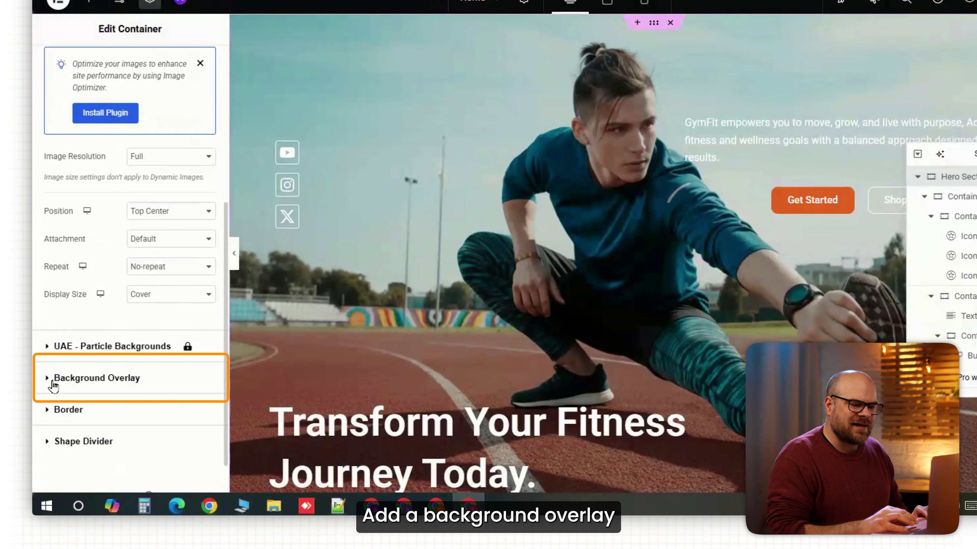
pyautogui.click(49, 380)
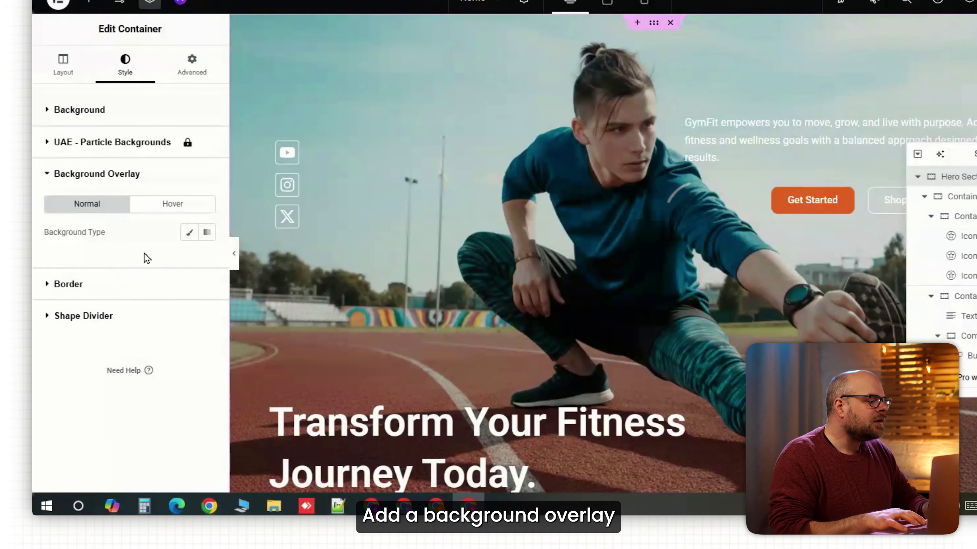
pyautogui.click(188, 232)
pyautogui.moveTo(108, 401); pyautogui.dragTo(53, 401)
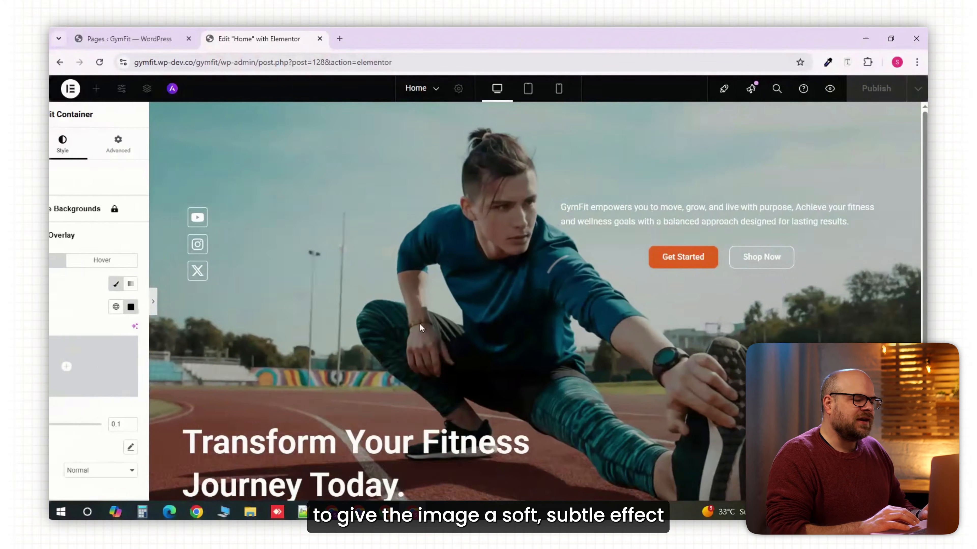
pyautogui.scroll(-1, 446, 319)
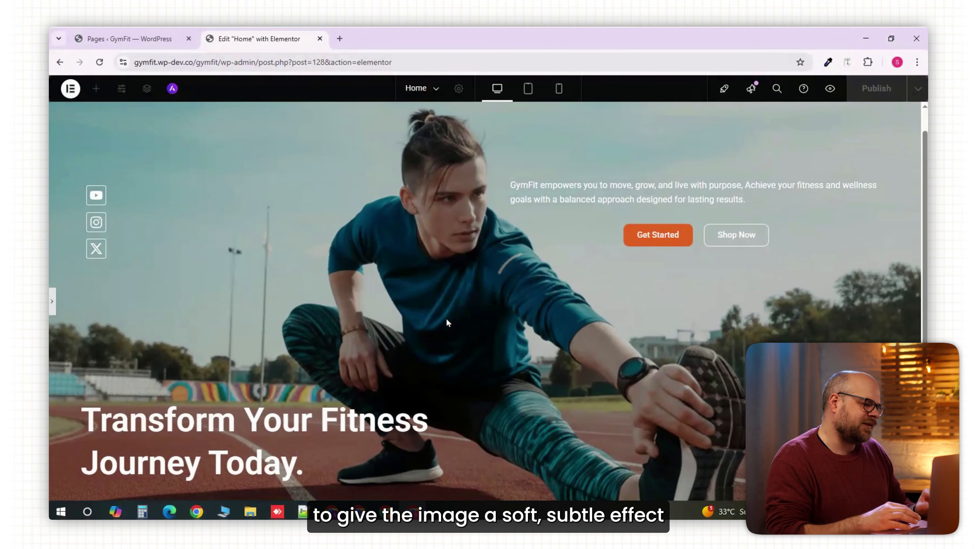
pyautogui.click(52, 301)
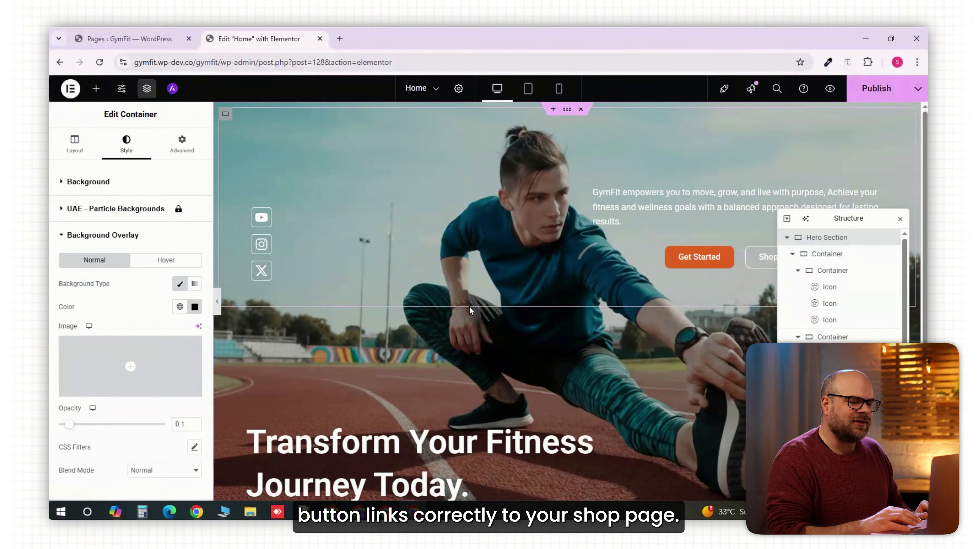
# - Copy the Shop page's link address from the WordPress Pages list and paste it as the Get Started button's link
pyautogui.hotkey('ctrl', '1')
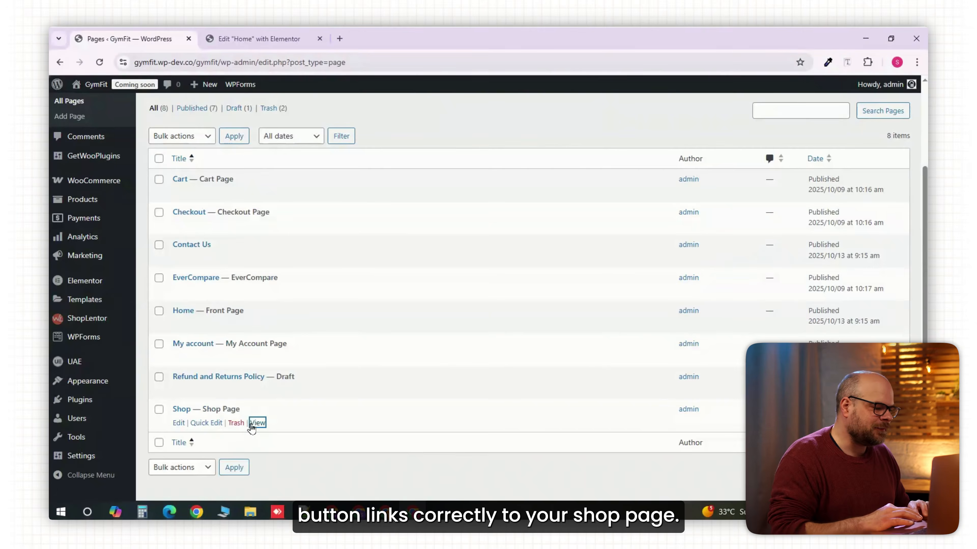
pyautogui.rightClick(257, 423)
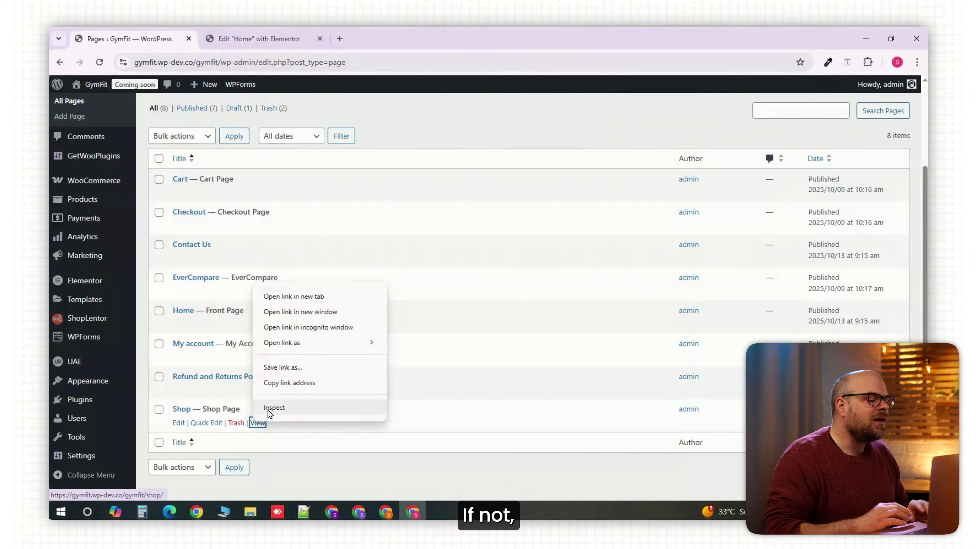
pyautogui.click(275, 383)
pyautogui.hotkey('ctrl', '2')
pyautogui.hotkey('ctrl', 'v')
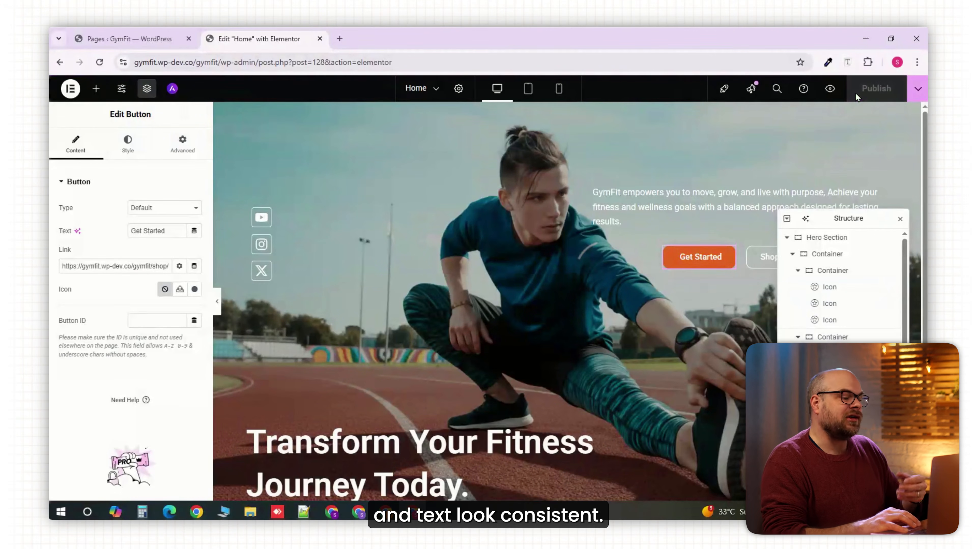
pyautogui.scroll(-3, 740, 170)
pyautogui.scroll(3, 740, 169)
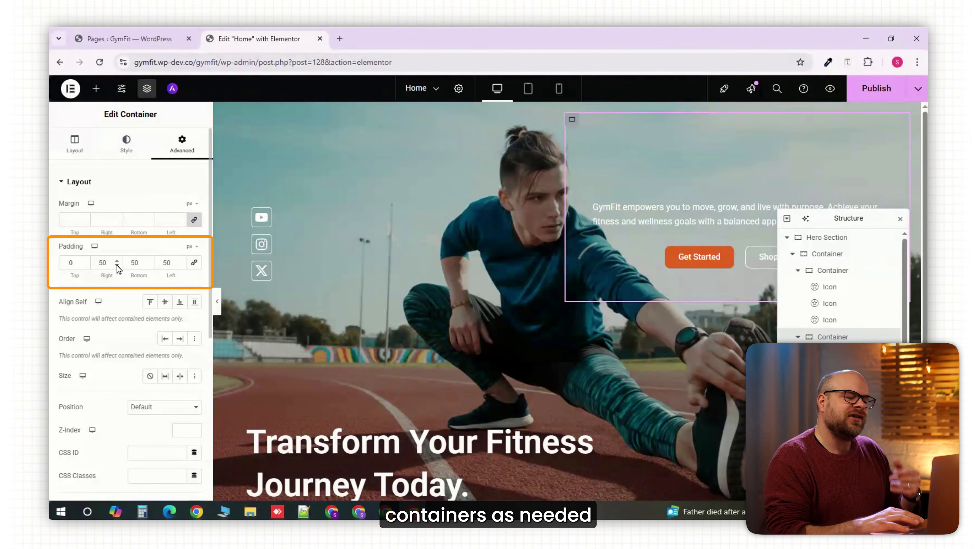
# - Set the left and right padding of the tagline and buttons container to 75 px each
pyautogui.click(180, 261)
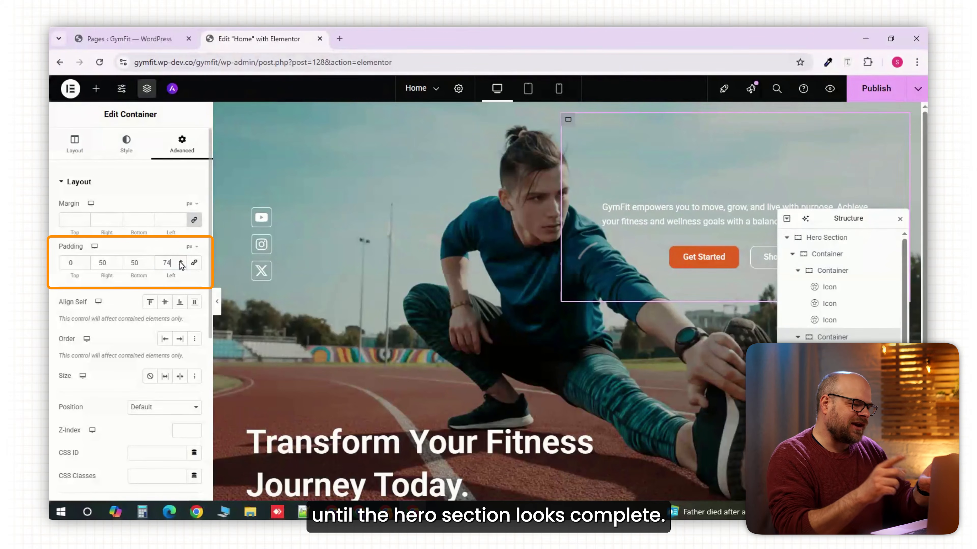
pyautogui.moveTo(108, 263); pyautogui.dragTo(94, 261)
pyautogui.write('75')
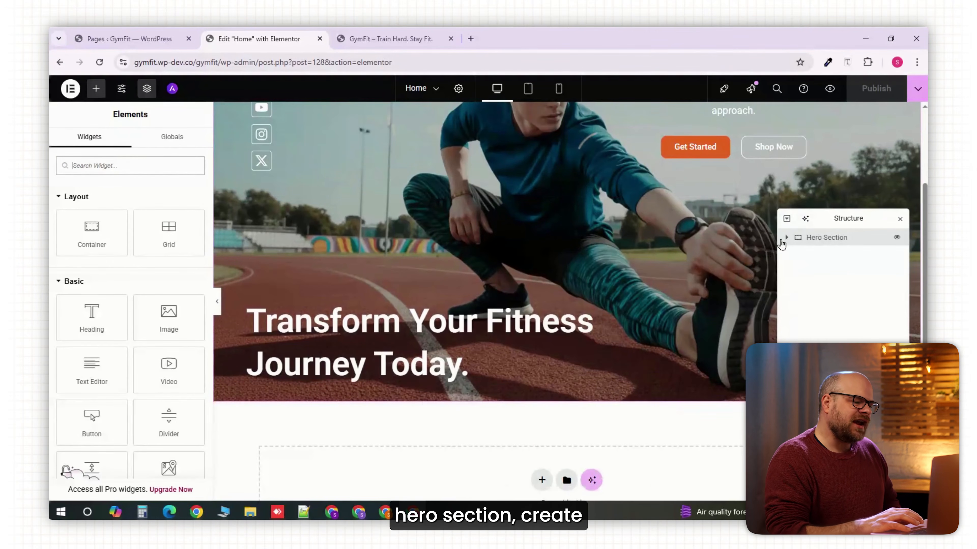
# - Collapse the Hero Section in the structure and add a single-column container with downward direction below it
pyautogui.click(786, 238)
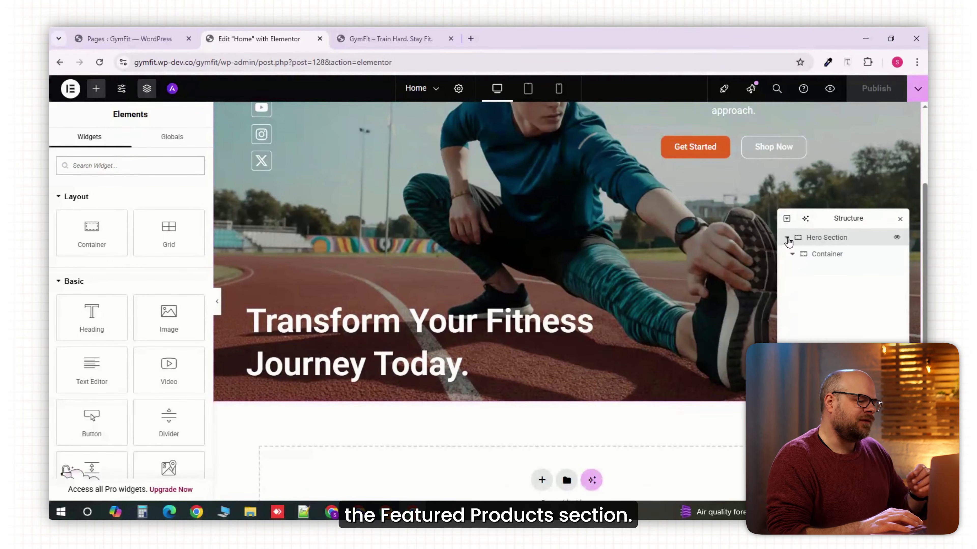
pyautogui.click(787, 238)
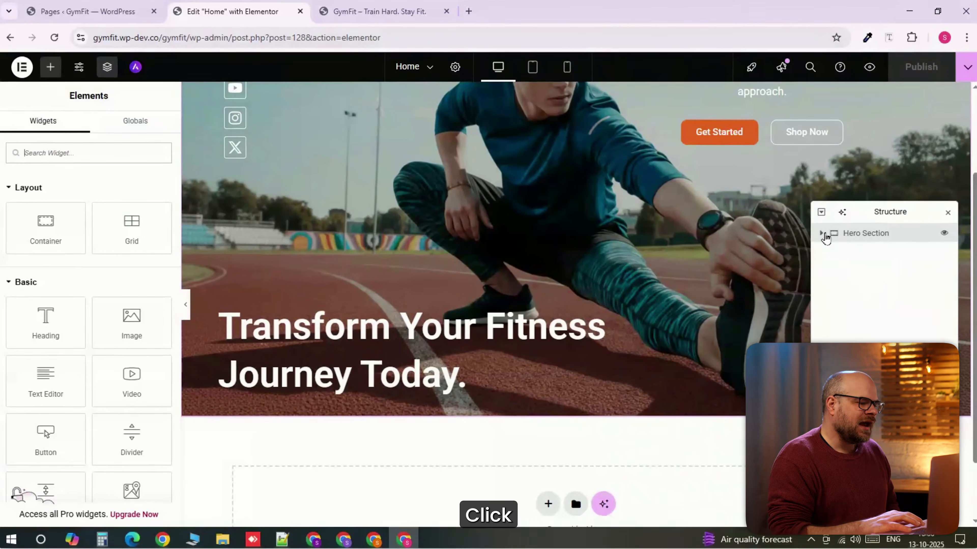
pyautogui.click(542, 480)
pyautogui.click(533, 441)
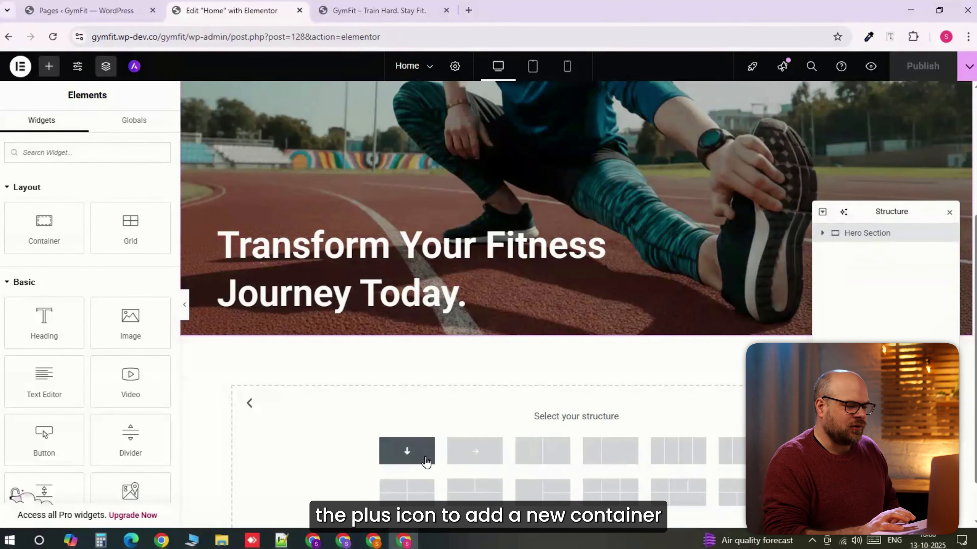
pyautogui.click(406, 451)
# - Add a Heading widget titled "Featured Products" to the new container below the hero section
pyautogui.click(577, 372)
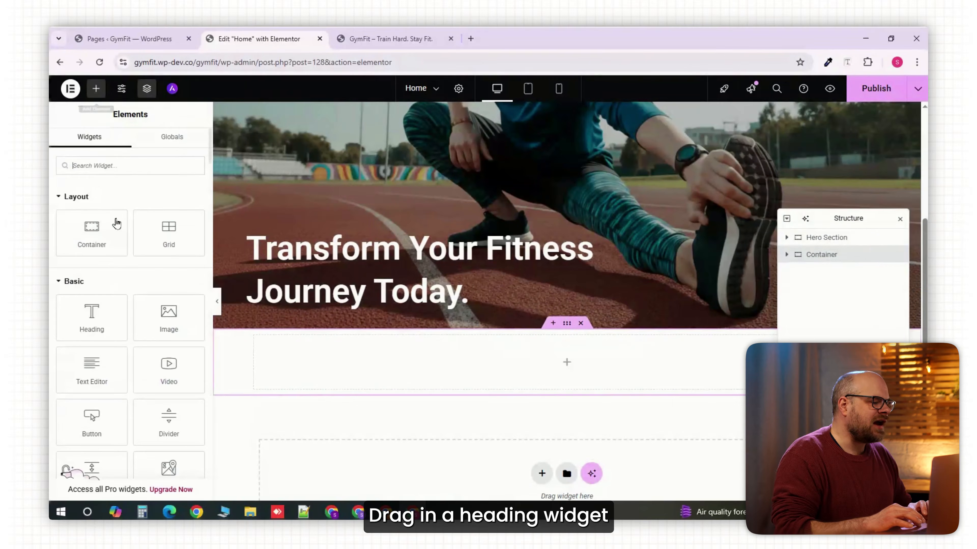
pyautogui.click(94, 316)
pyautogui.moveTo(162, 278); pyautogui.dragTo(37, 302)
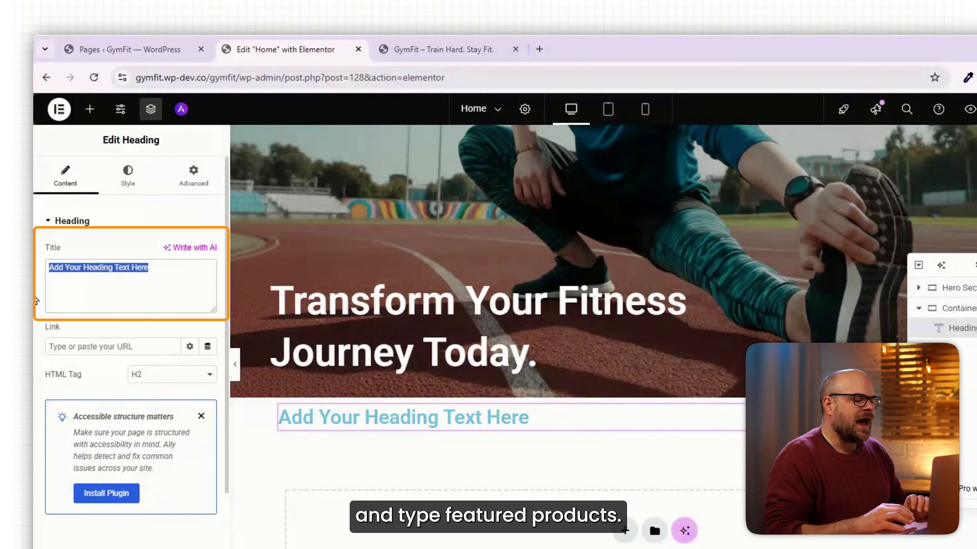
pyautogui.write('Featured P')
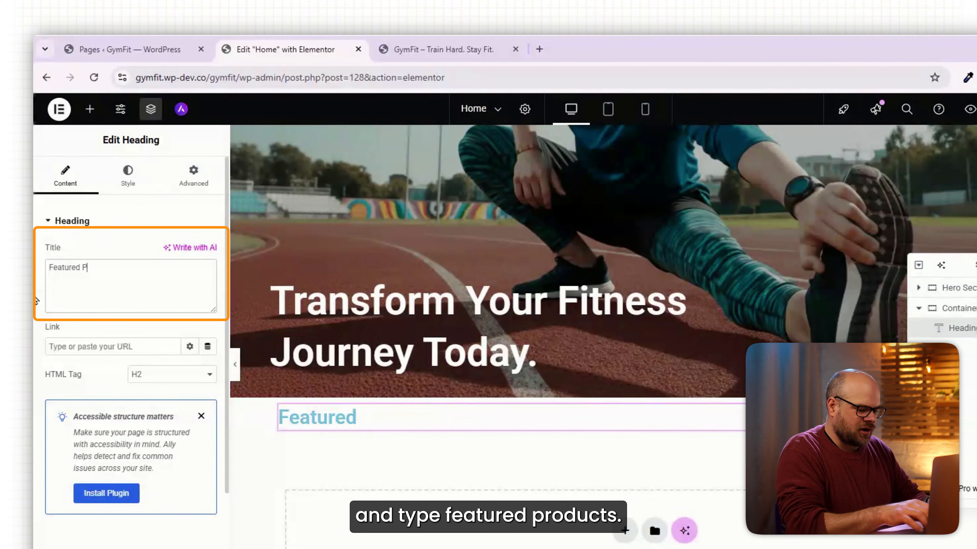
pyautogui.write('roducts')
# - Center the Featured Products heading, with a font size of 35 px and the text transform set to Uppercase
pyautogui.click(127, 175)
pyautogui.click(208, 289)
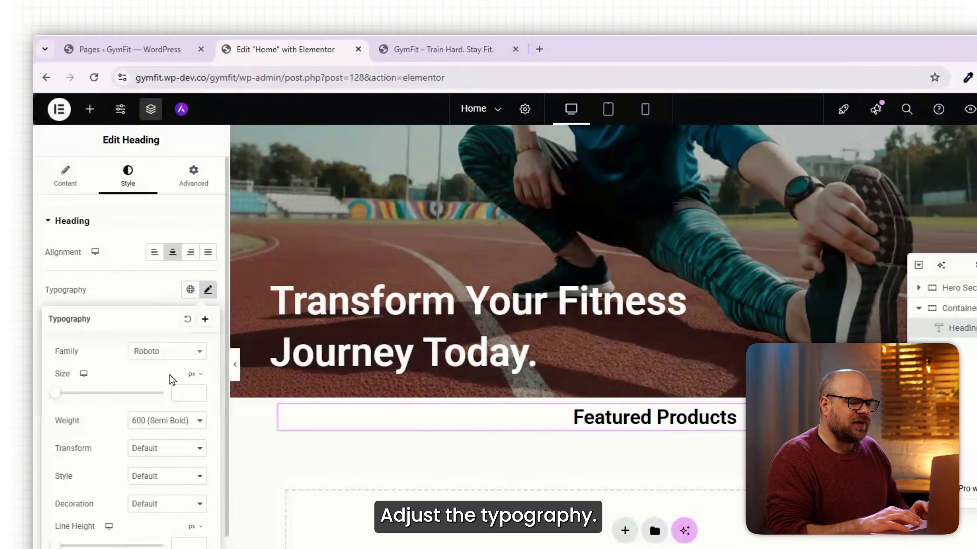
pyautogui.moveTo(56, 395); pyautogui.dragTo(74, 397)
pyautogui.click(198, 395)
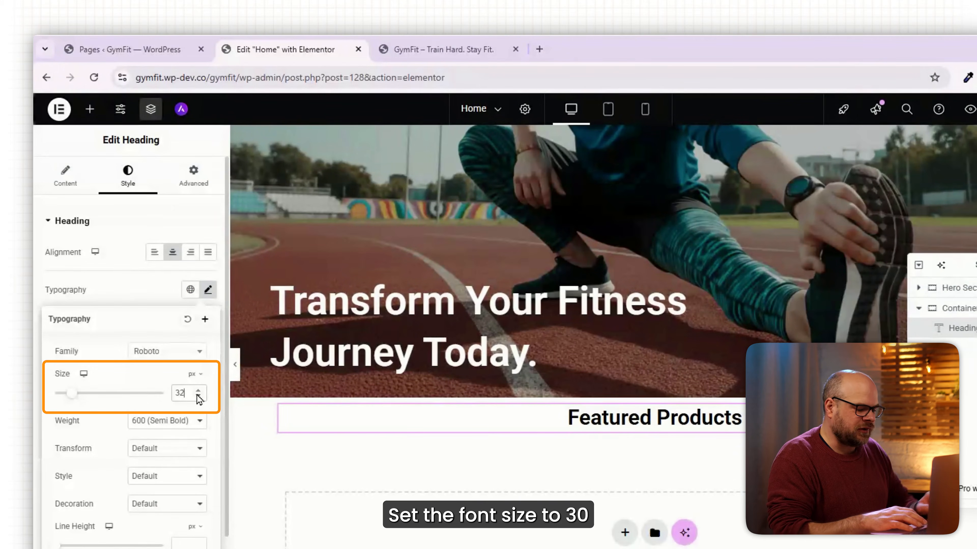
pyautogui.click(198, 389)
pyautogui.click(198, 390)
pyautogui.click(198, 390)
pyautogui.click(190, 450)
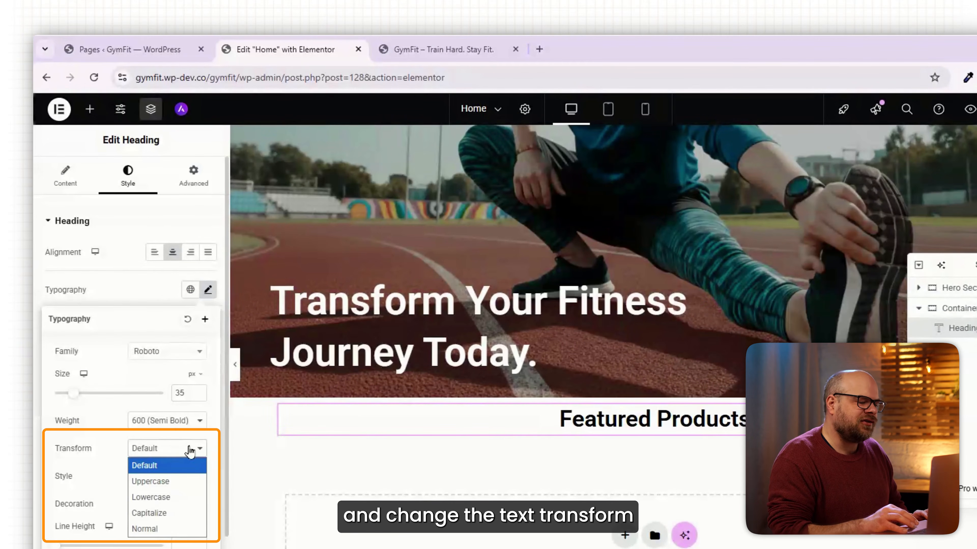
pyautogui.click(168, 482)
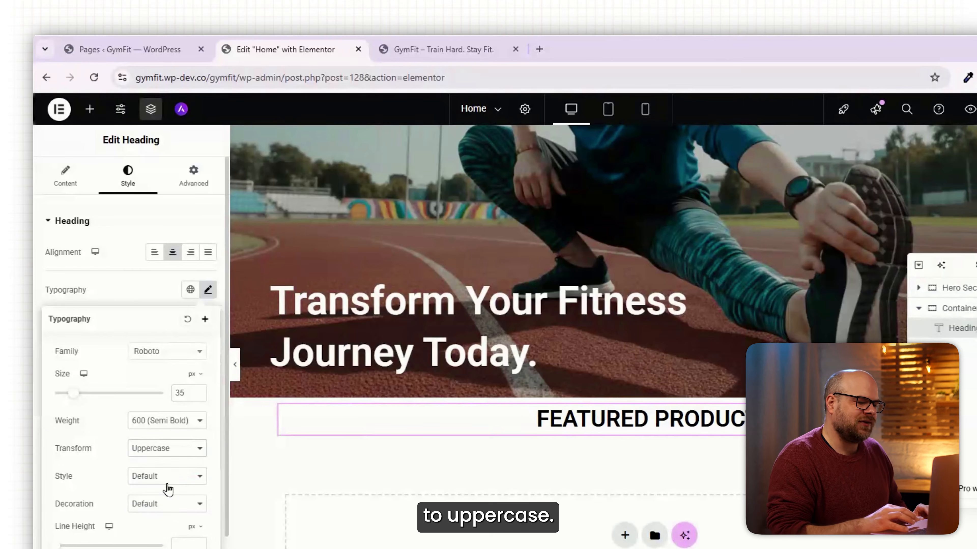
# - Unlink the Featured Products heading's padding values and set its top and bottom padding to 20 px each
pyautogui.click(207, 180)
pyautogui.click(207, 318)
pyautogui.click(76, 317)
pyautogui.click(76, 317)
pyautogui.click(76, 317)
pyautogui.click(76, 317)
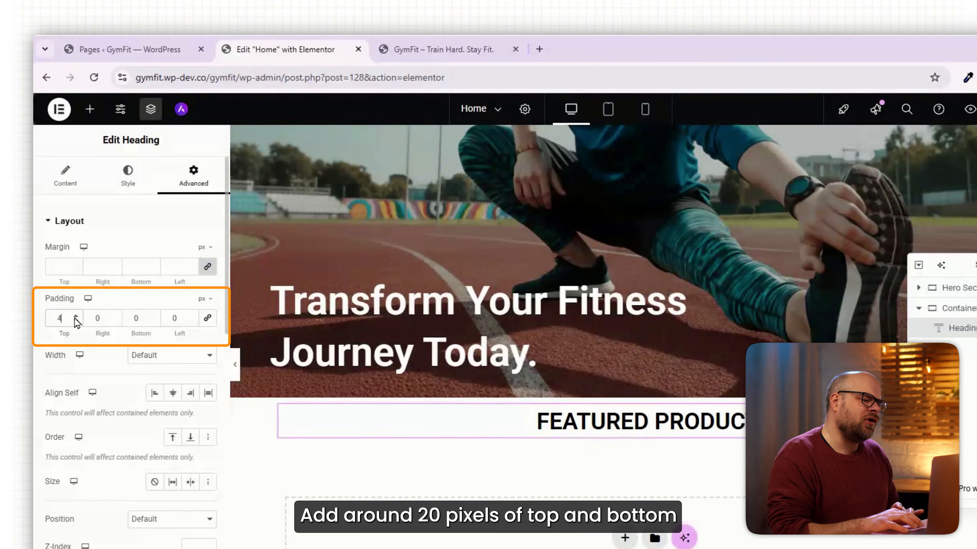
pyautogui.moveTo(76, 317); pyautogui.dragTo(75, 317)
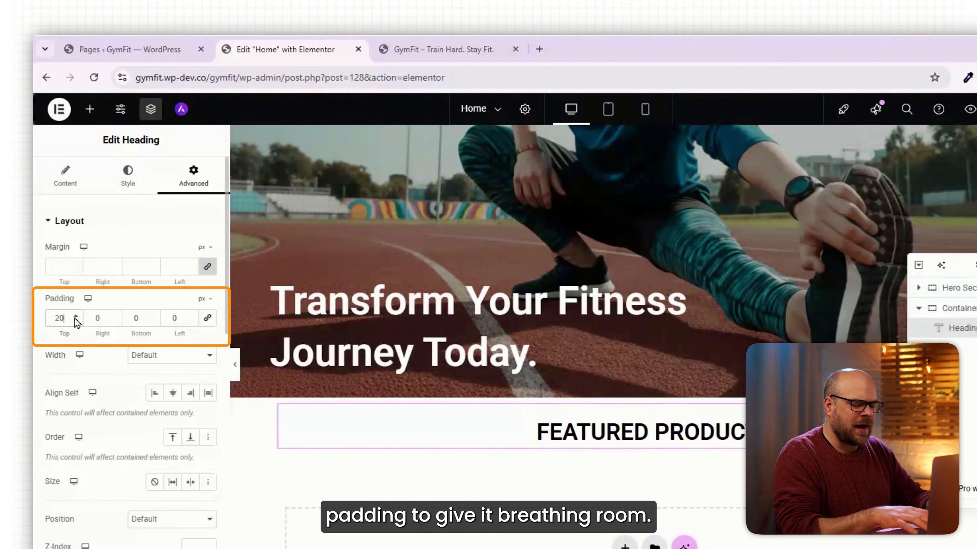
pyautogui.click(127, 316)
pyautogui.write('2')
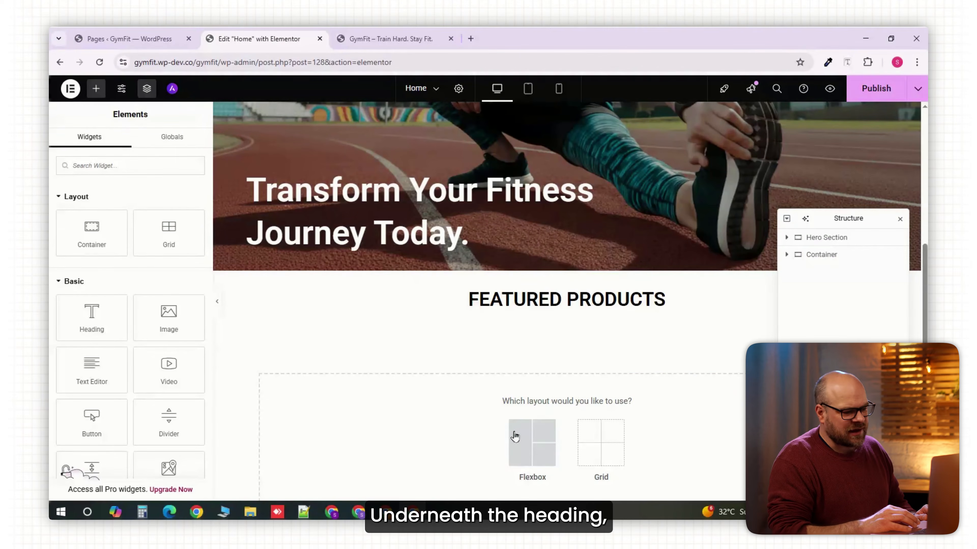
# - Add a single-column container with downward direction below the heading and insert the WL: Universal Product Layout widget into it
pyautogui.click(515, 436)
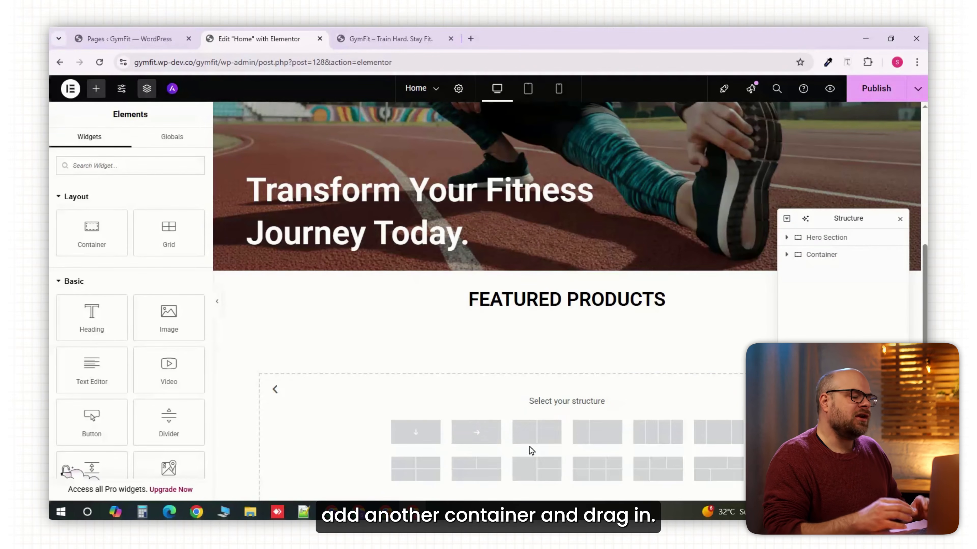
pyautogui.click(419, 434)
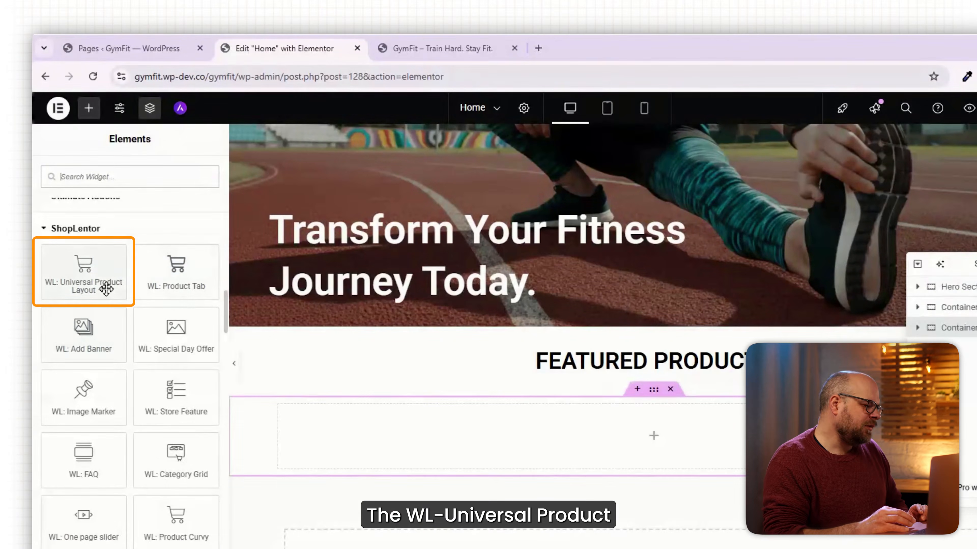
pyautogui.click(104, 281)
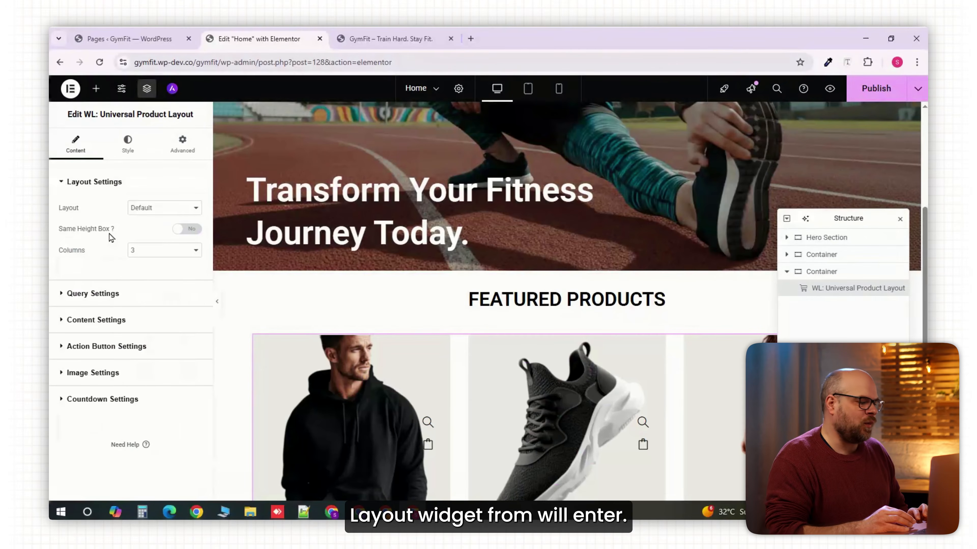
# - Set the product widget's layout to Slider and enable Same Height Box
pyautogui.scroll(-3, 379, 294)
pyautogui.click(164, 210)
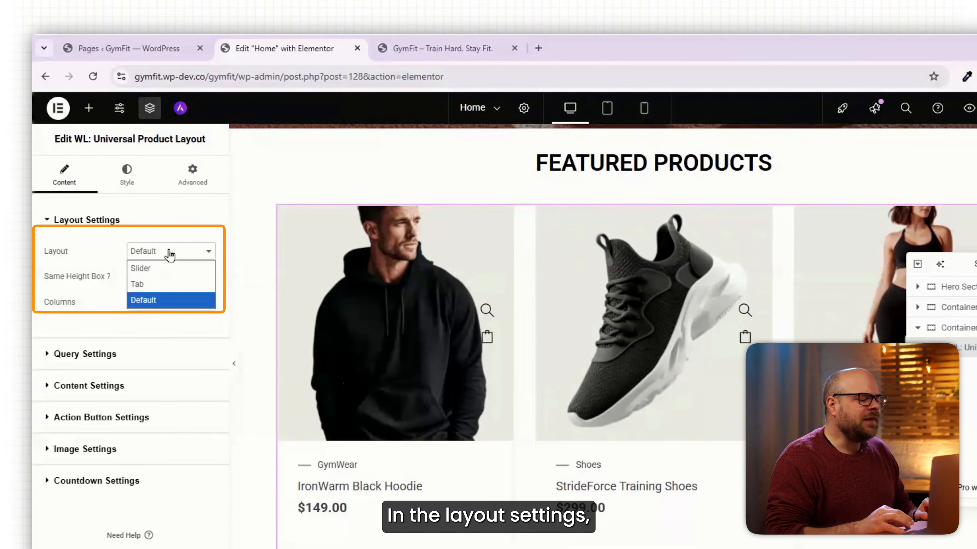
pyautogui.click(164, 269)
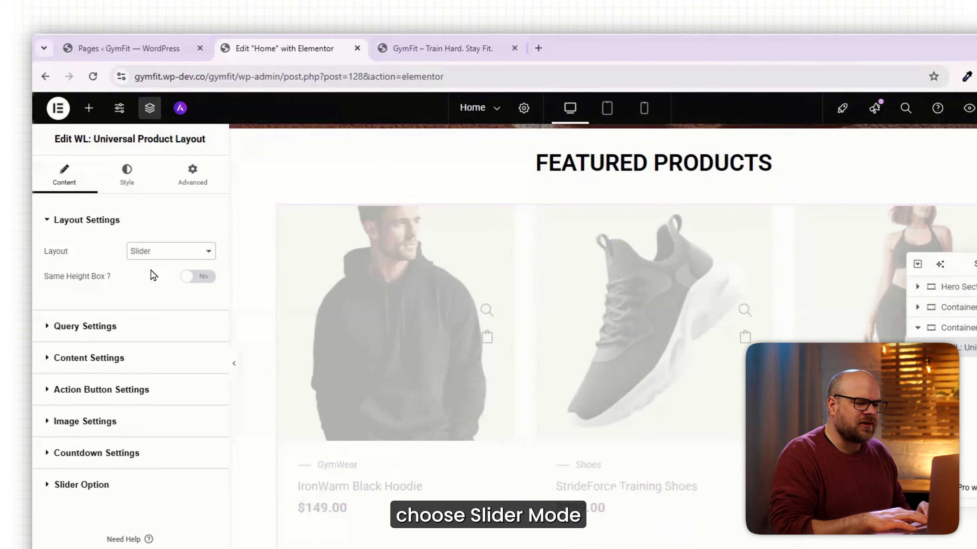
pyautogui.click(196, 278)
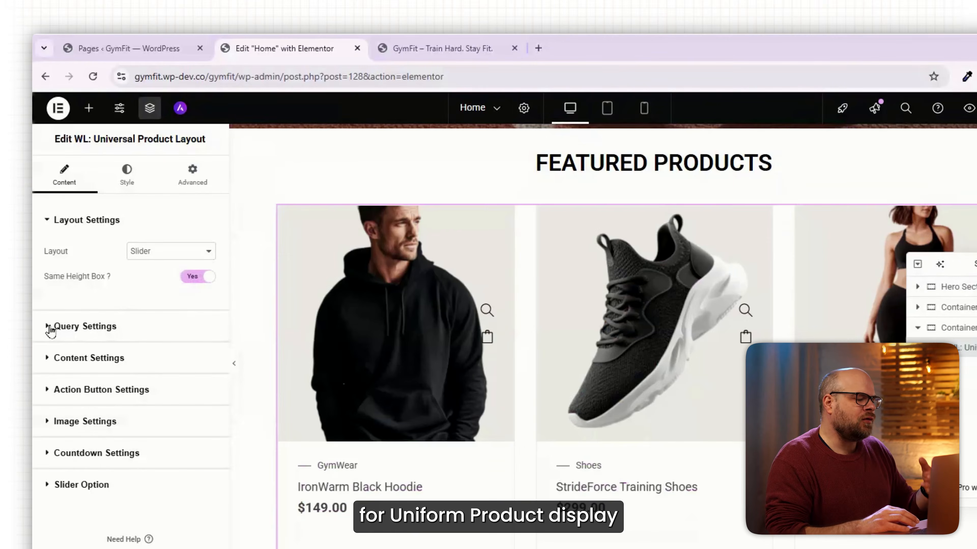
# - Set the product query's limit to 6 and filter it by Featured Products
pyautogui.click(50, 327)
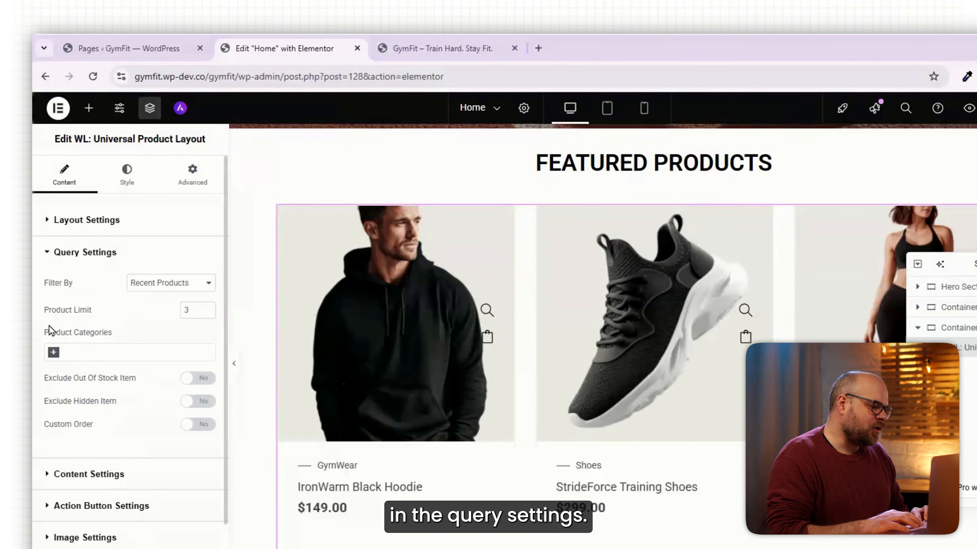
pyautogui.click(207, 307)
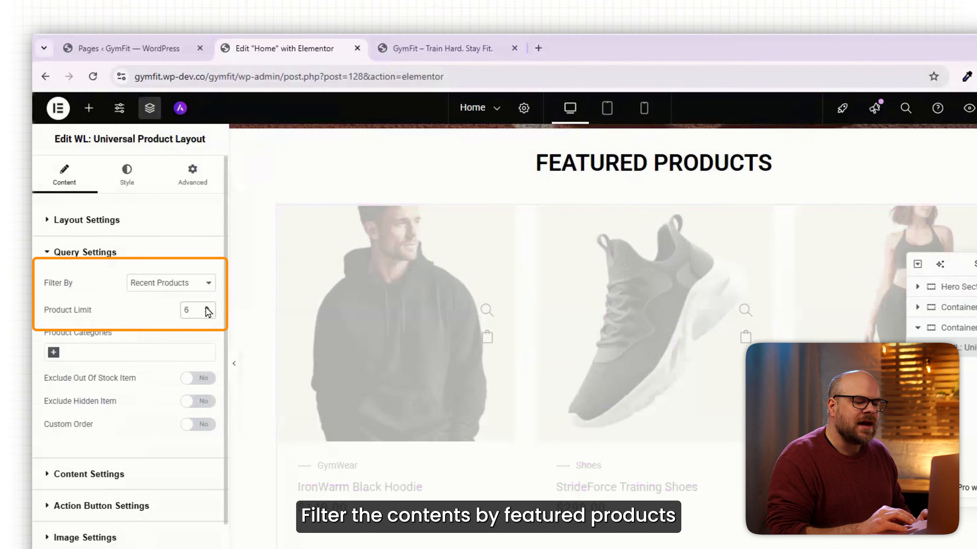
pyautogui.click(202, 285)
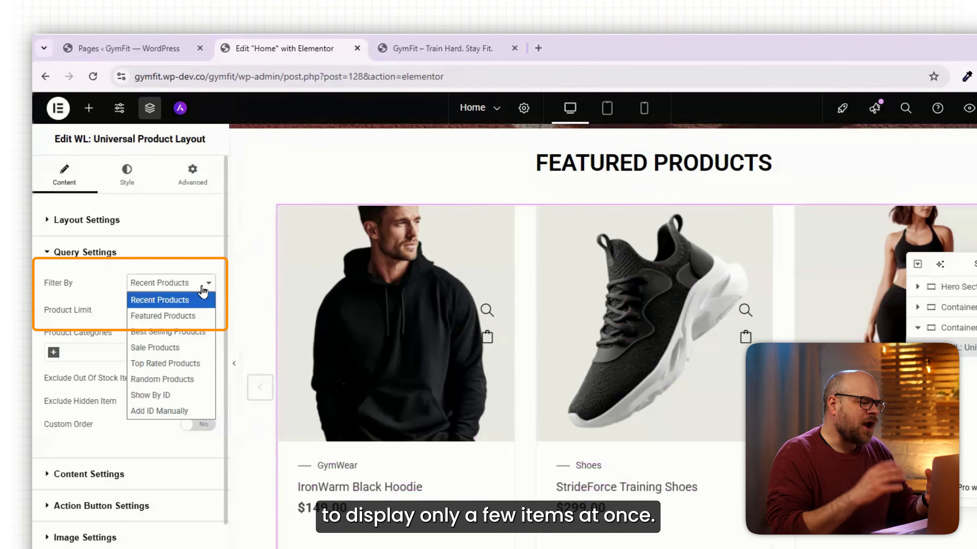
pyautogui.click(188, 316)
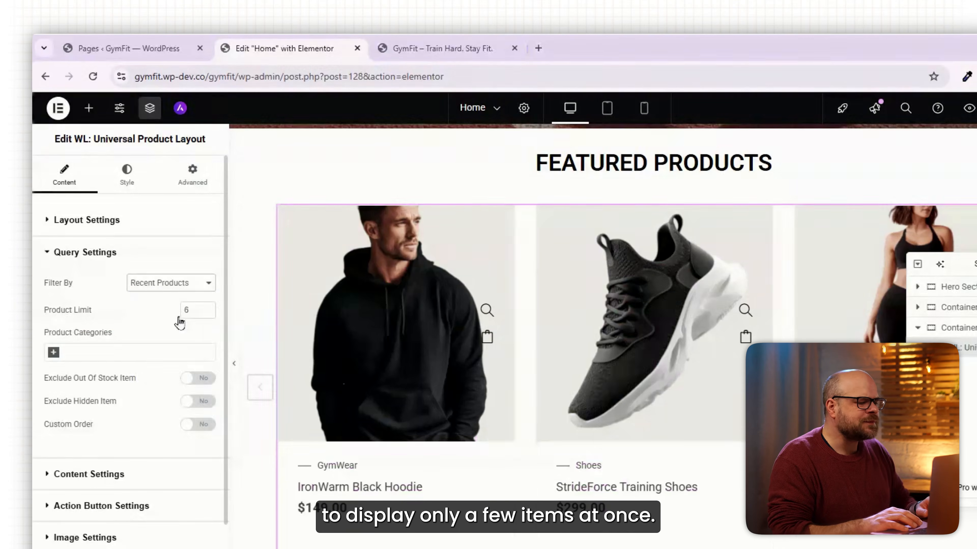
# - Choose Style One as the content style of the product widget
pyautogui.scroll(-3, 61, 393)
pyautogui.click(44, 384)
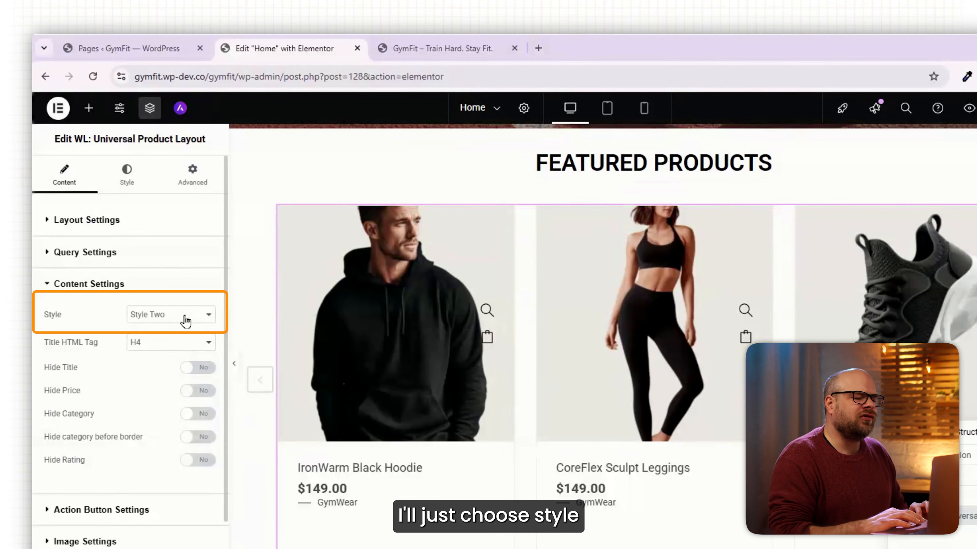
pyautogui.click(187, 321)
pyautogui.click(155, 331)
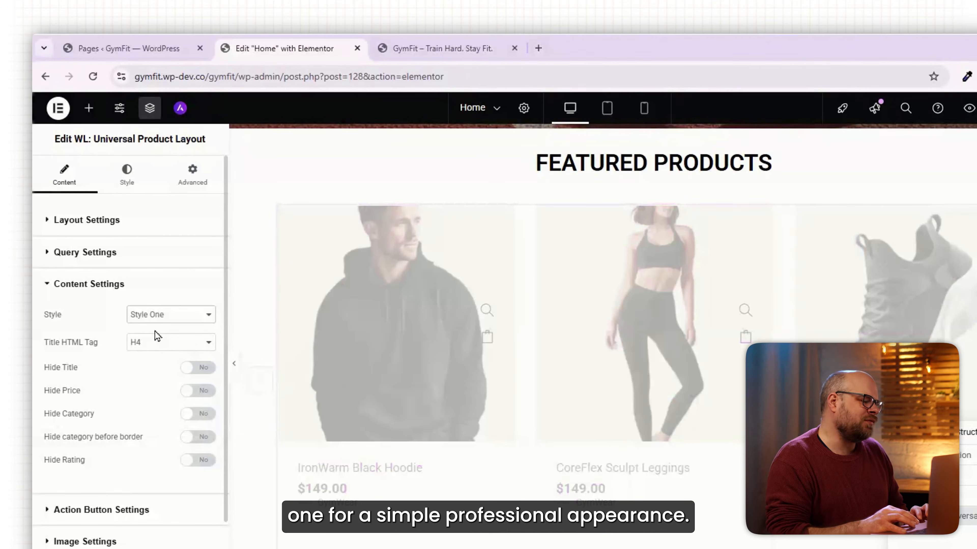
# - Set the product action buttons to show on Hover
pyautogui.scroll(-2, 138, 411)
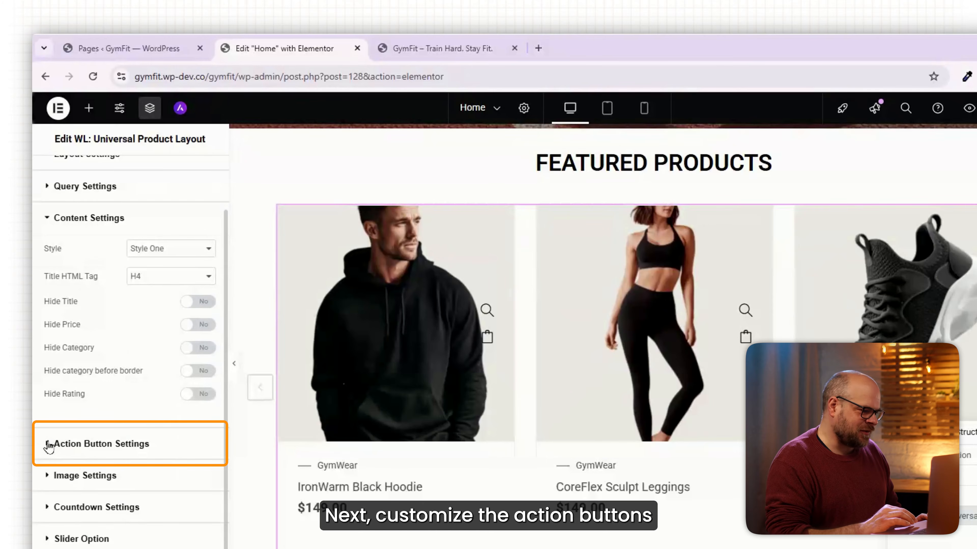
pyautogui.click(49, 446)
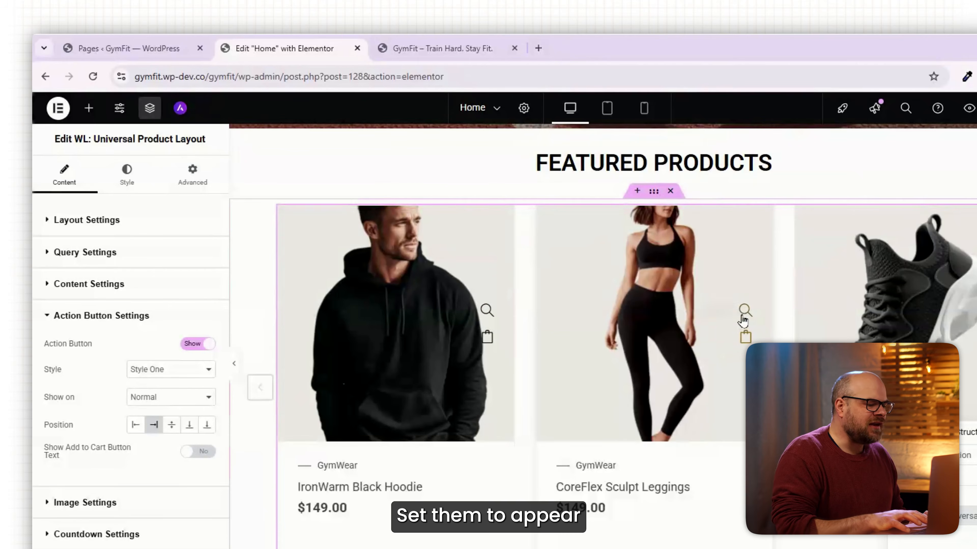
pyautogui.click(198, 400)
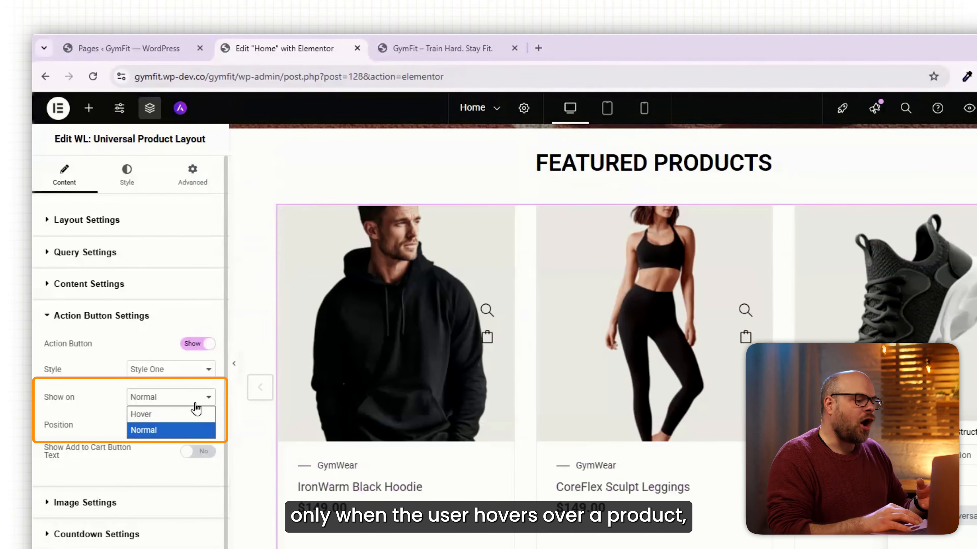
pyautogui.click(196, 413)
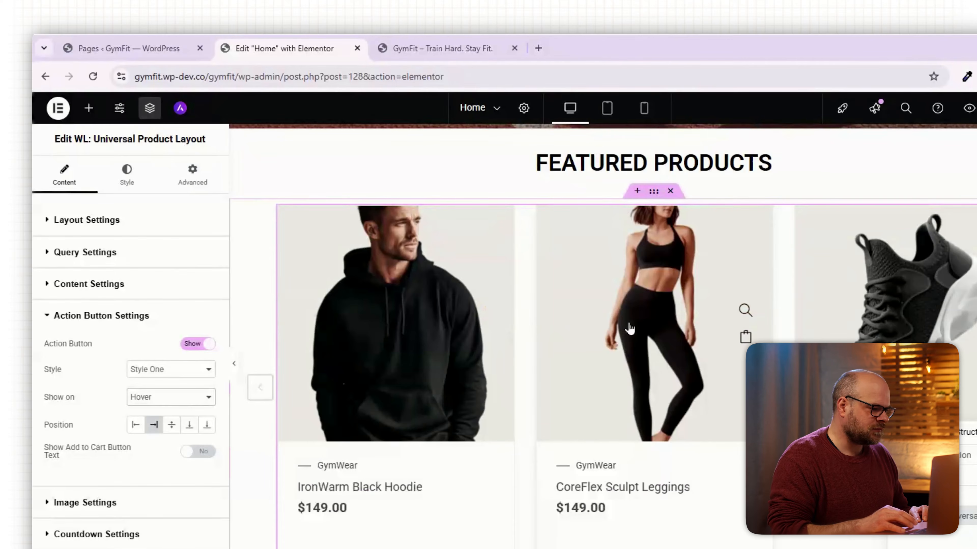
# - Set the product slider to 4 items per view and enable slider autoplay
pyautogui.click(96, 534)
pyautogui.click(48, 462)
pyautogui.scroll(-3, 161, 446)
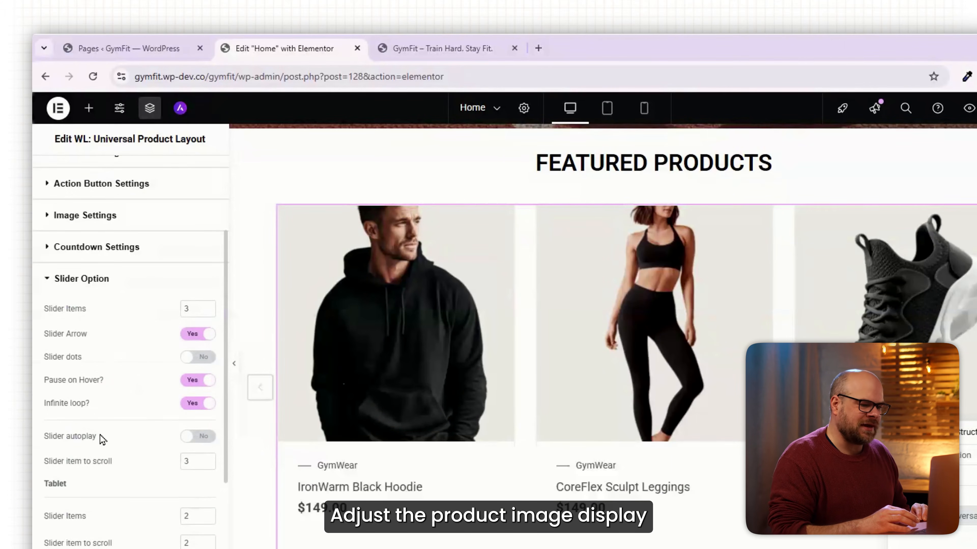
pyautogui.click(207, 306)
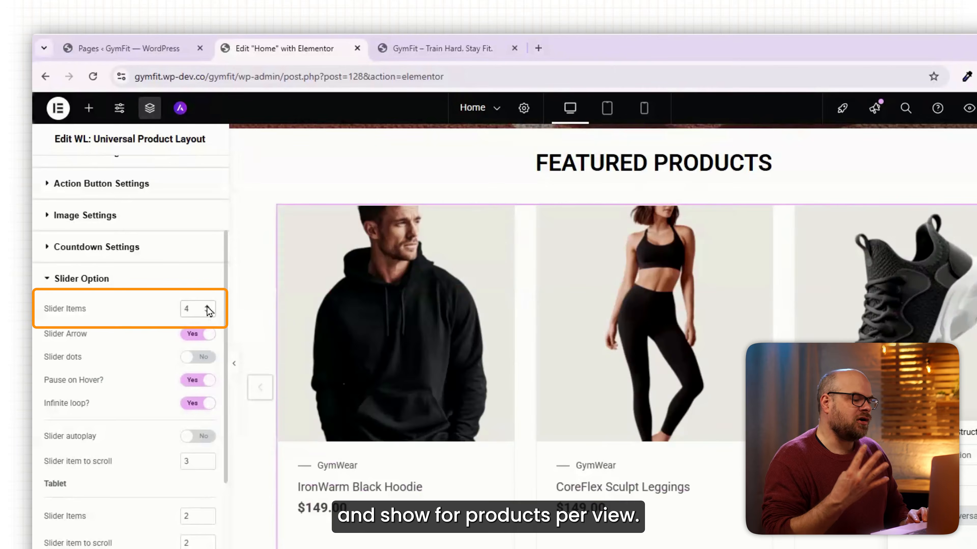
pyautogui.click(199, 443)
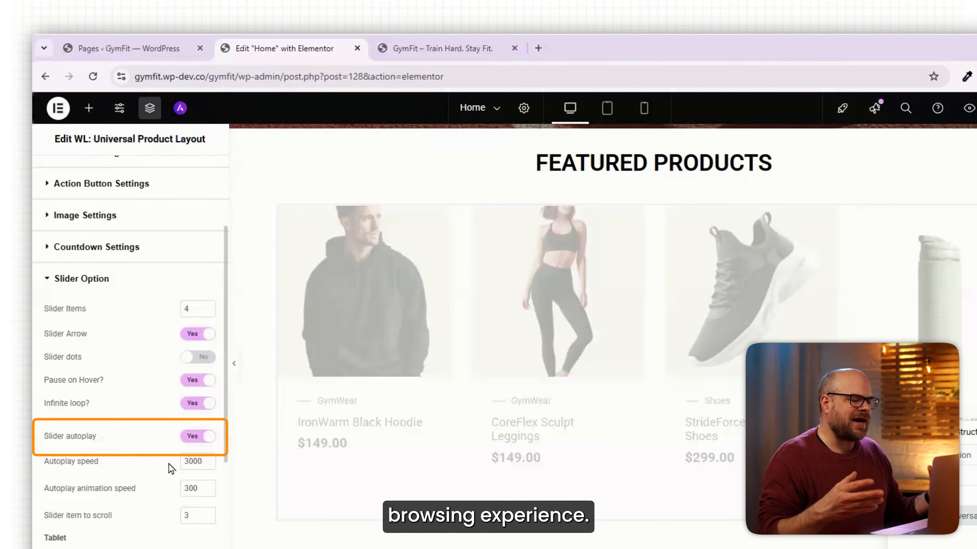
# - Set the category hover color and the title hover color of the product widget to #E66323
pyautogui.click(126, 178)
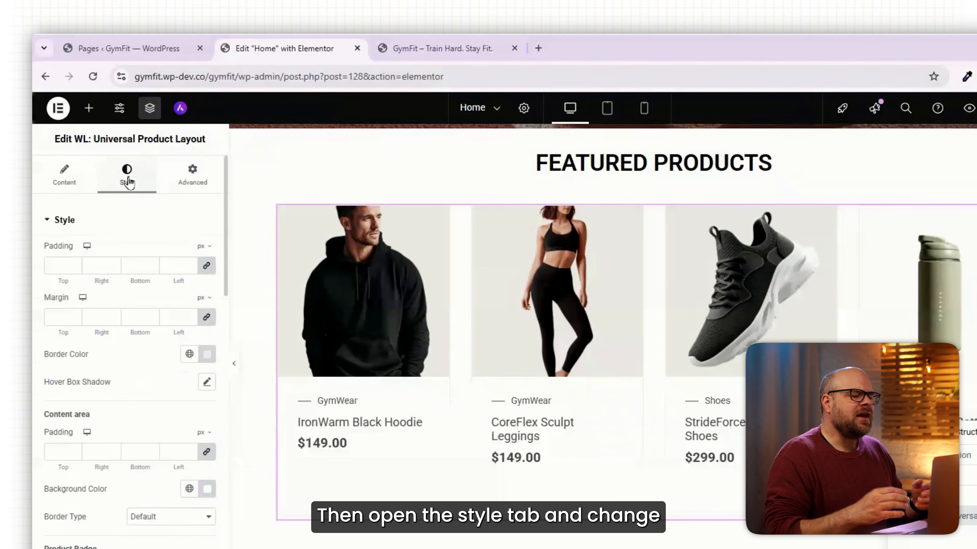
pyautogui.scroll(-10, 36, 299)
pyautogui.click(207, 422)
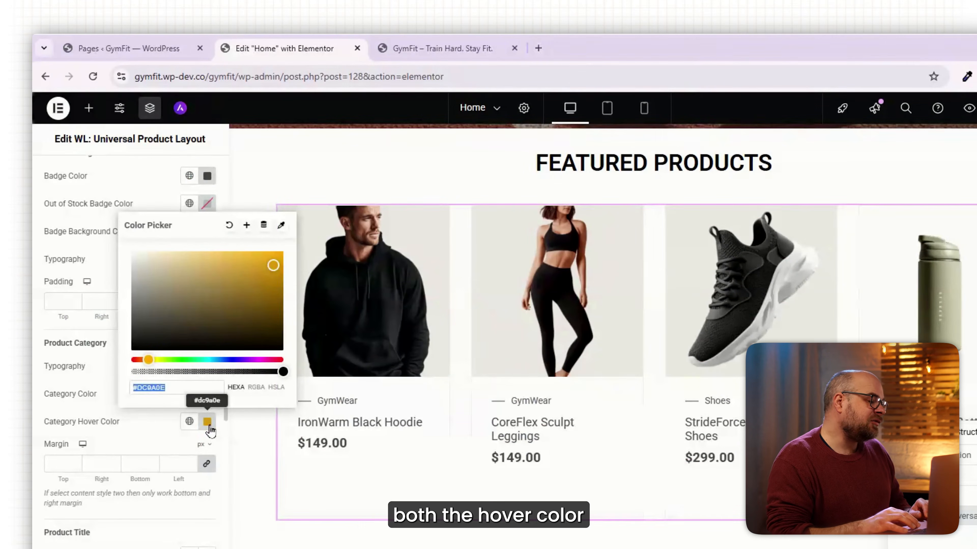
pyautogui.hotkey('ctrl', 'v')
pyautogui.click(34, 387)
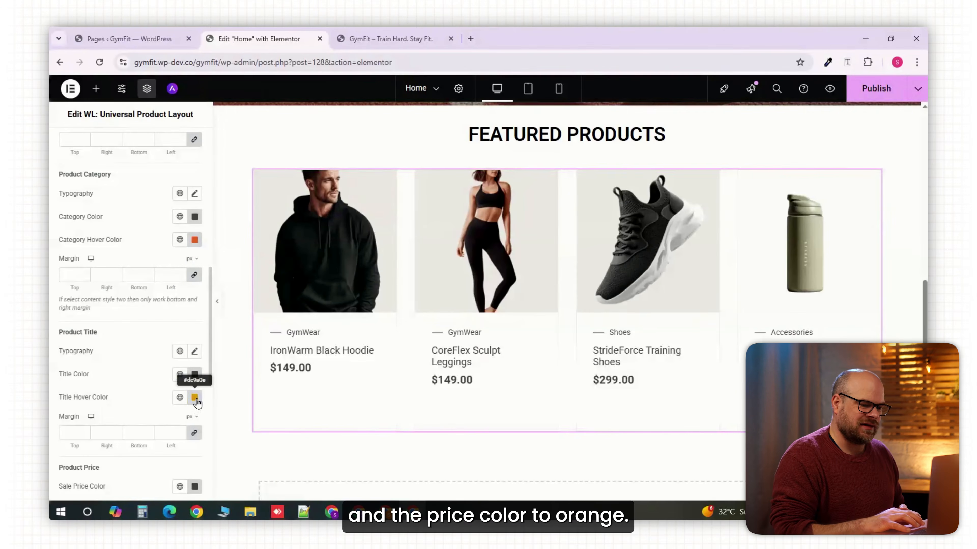
pyautogui.click(195, 398)
pyautogui.write('#E66323')
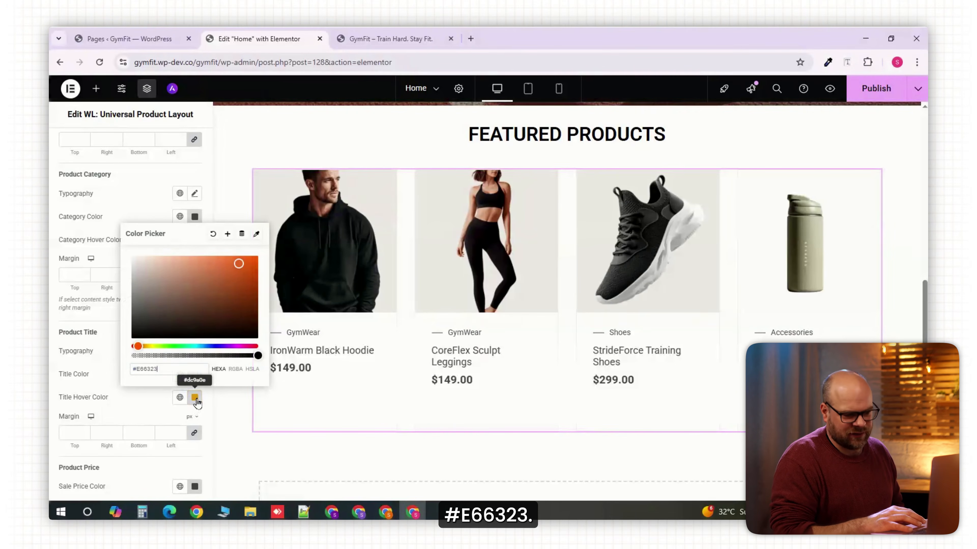
pyautogui.click(305, 339)
# - Set the products' sale price color to the same orange, #E66323
pyautogui.scroll(-5, 191, 318)
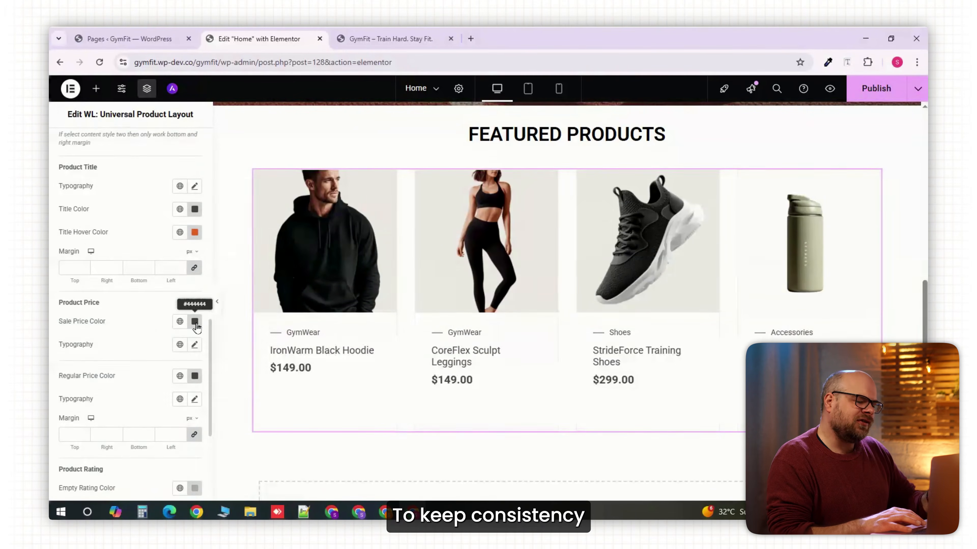
pyautogui.click(195, 323)
pyautogui.hotkey('ctrl', 'v')
pyautogui.click(281, 452)
pyautogui.scroll(-3, 172, 296)
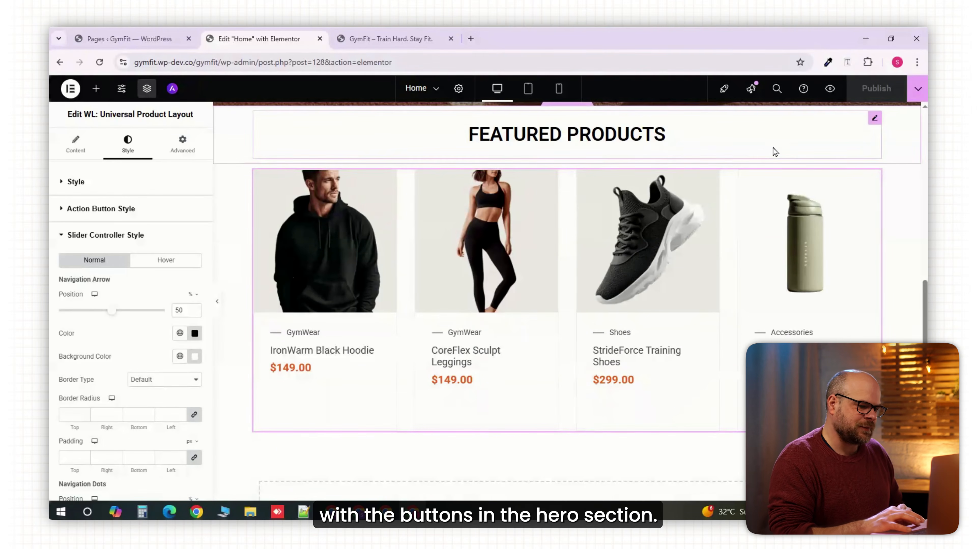
# - Check the layout and alignment of the Featured Products section on the front-end preview of the page
pyautogui.click(408, 39)
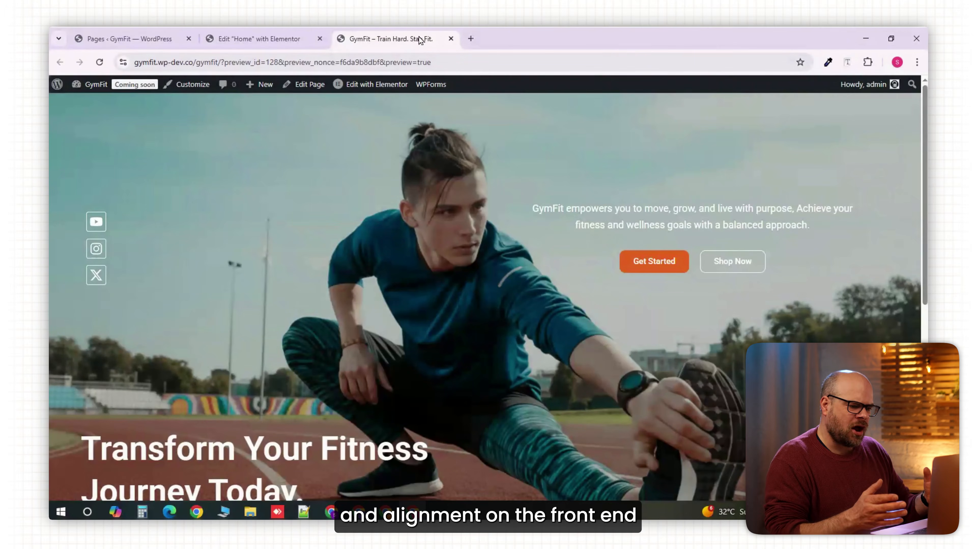
pyautogui.scroll(-8, 489, 250)
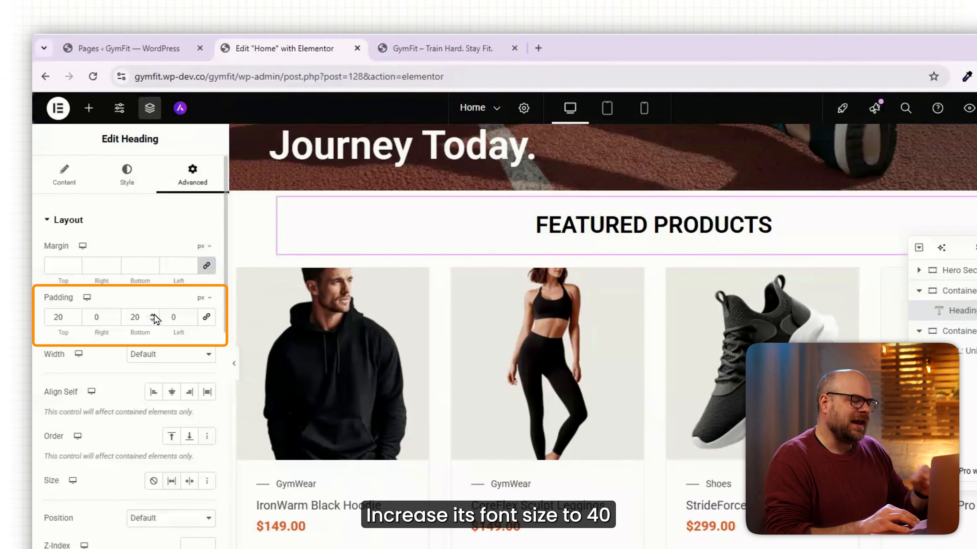
# - Set the top and bottom padding of the Featured Products heading to 40 px
pyautogui.click(153, 314)
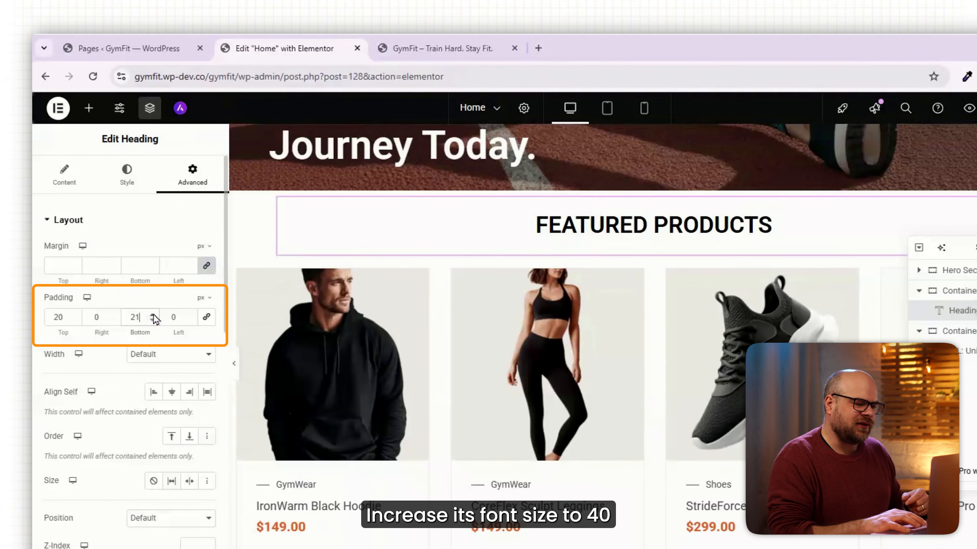
pyautogui.click(153, 315)
pyautogui.click(153, 315)
pyautogui.click(153, 315)
pyautogui.click(153, 315)
pyautogui.click(153, 314)
pyautogui.click(154, 315)
pyautogui.click(153, 315)
pyautogui.click(153, 315)
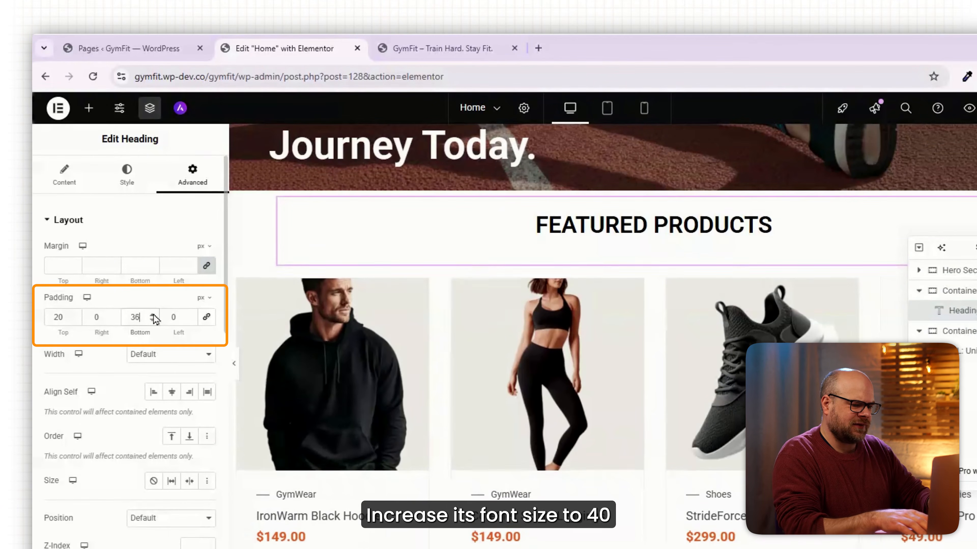
pyautogui.click(153, 315)
pyautogui.click(153, 315)
pyautogui.click(153, 315)
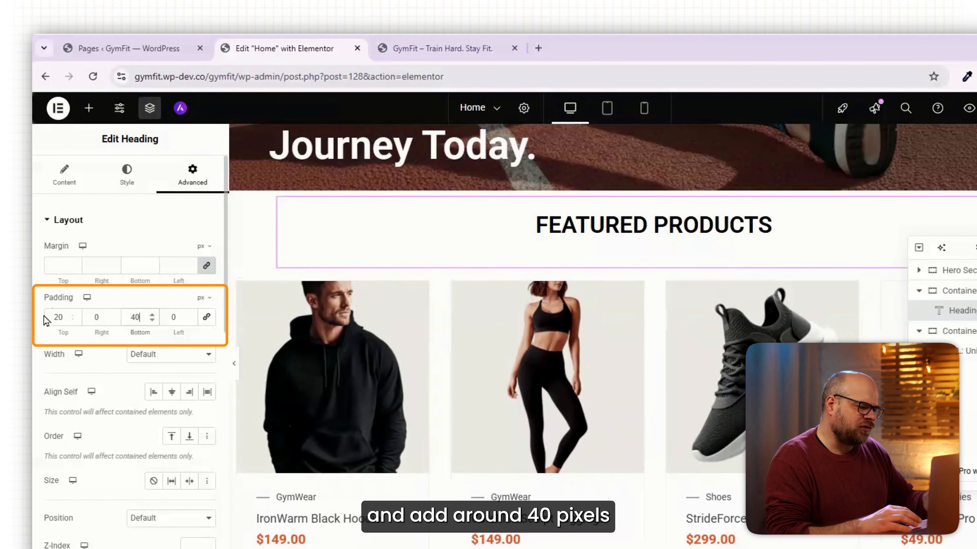
pyautogui.moveTo(57, 318); pyautogui.dragTo(48, 317)
pyautogui.write('4')
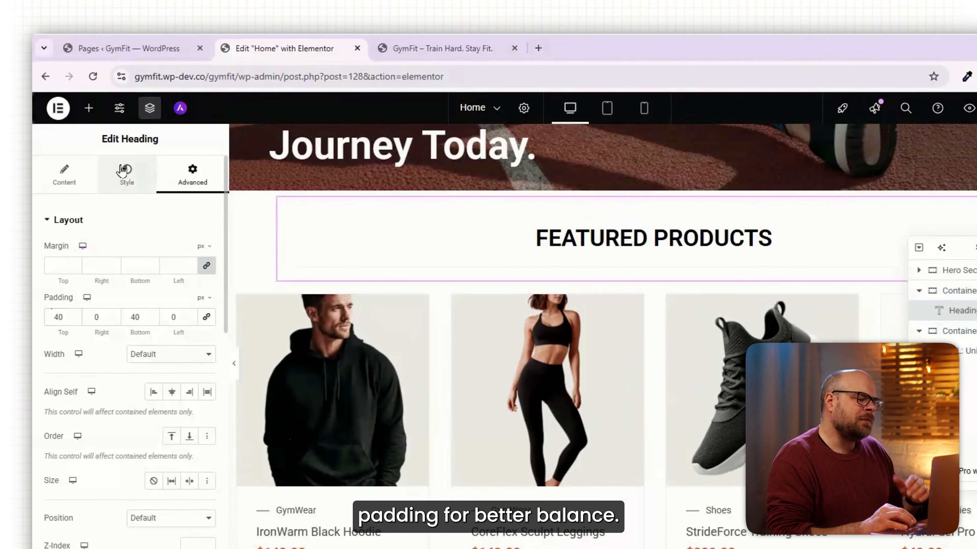
# - Increase the font size of the Featured Products heading to 40 px
pyautogui.click(124, 169)
pyautogui.click(207, 289)
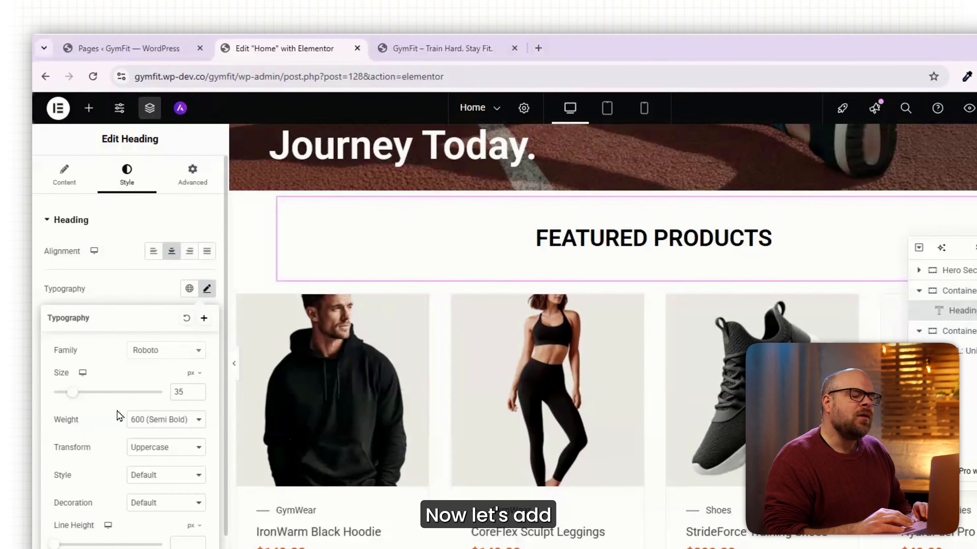
pyautogui.moveTo(73, 400); pyautogui.dragTo(77, 400)
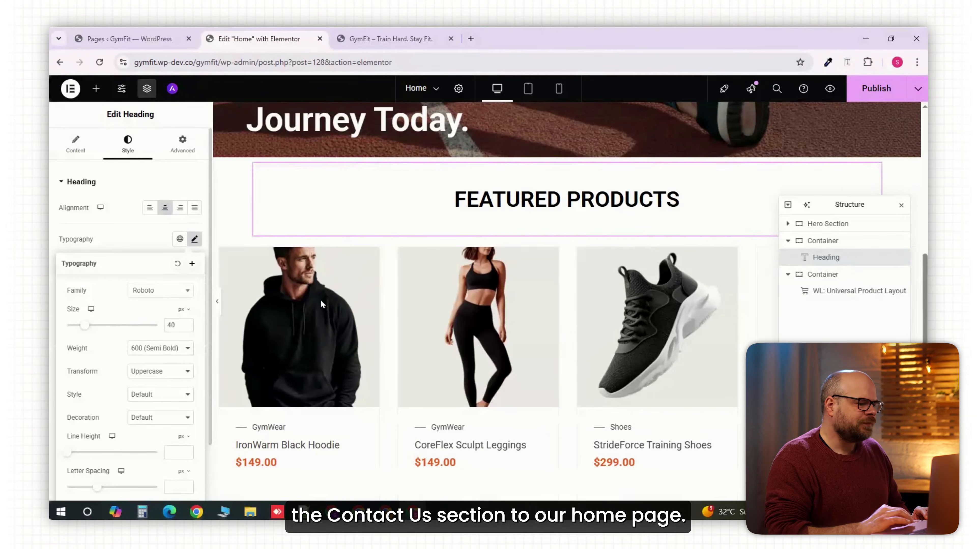
# - Add a two-column Flexbox container below the product slider at the end of the page
pyautogui.scroll(-5, 429, 371)
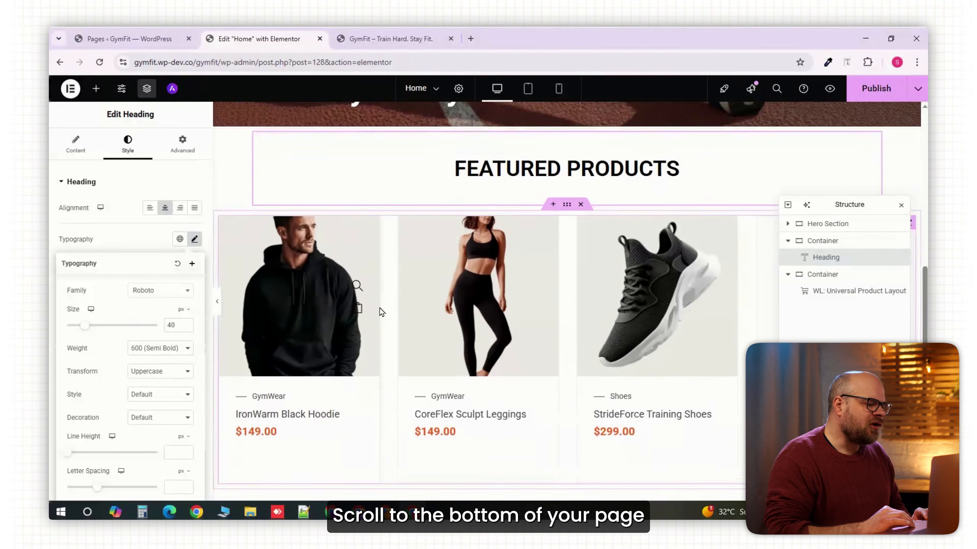
pyautogui.click(541, 407)
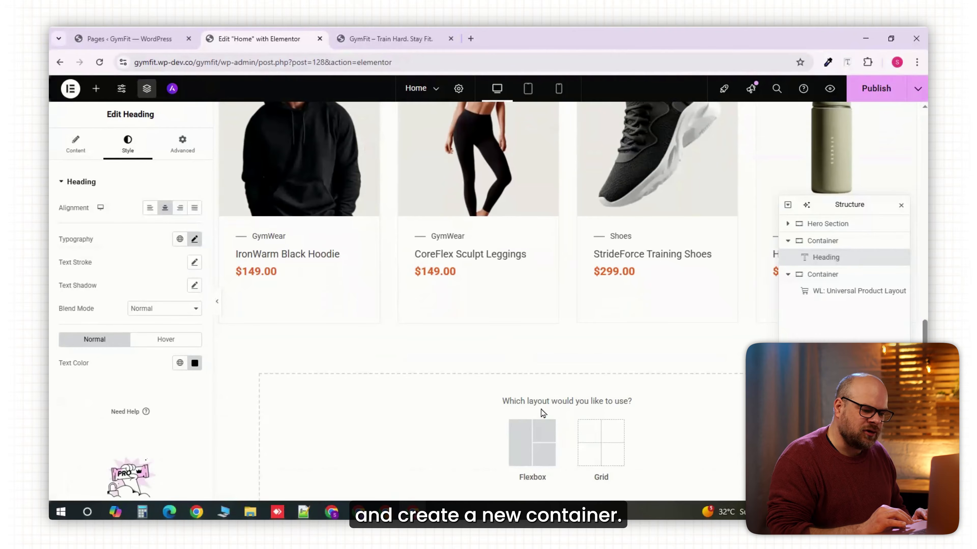
pyautogui.scroll(-1, 539, 366)
pyautogui.click(534, 385)
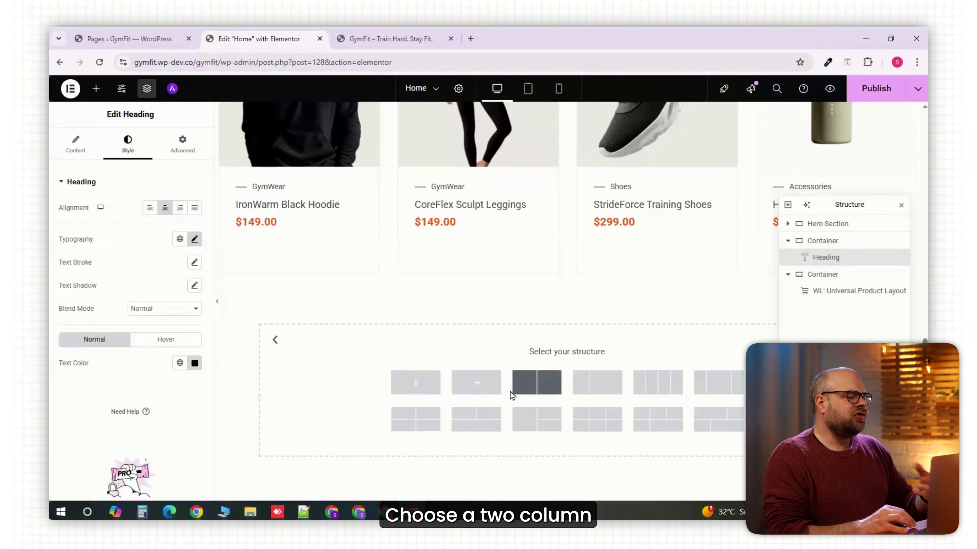
pyautogui.click(537, 387)
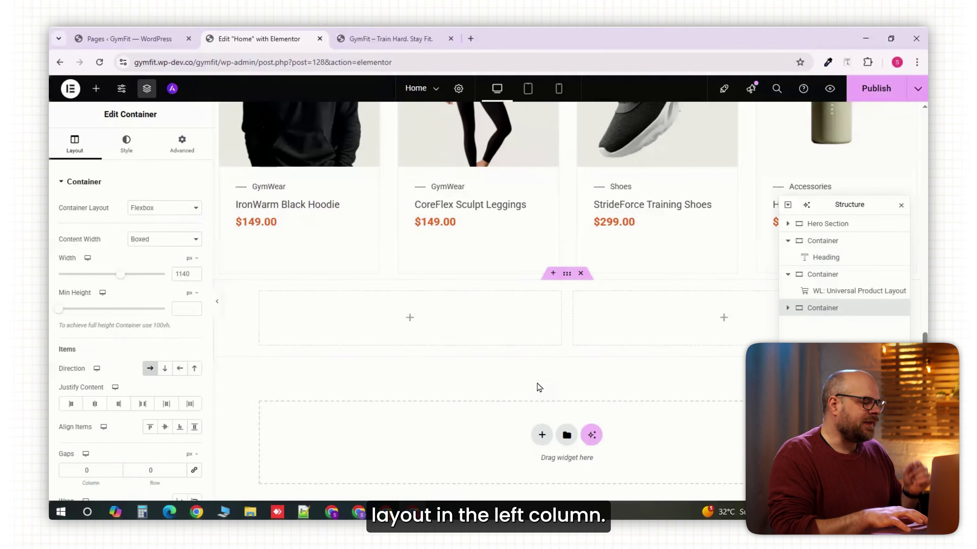
# - Add a heading reading "Have a Fitness Goal? Let's Personalize Your GymFit Plan!" in the first column of the new container
pyautogui.click(96, 88)
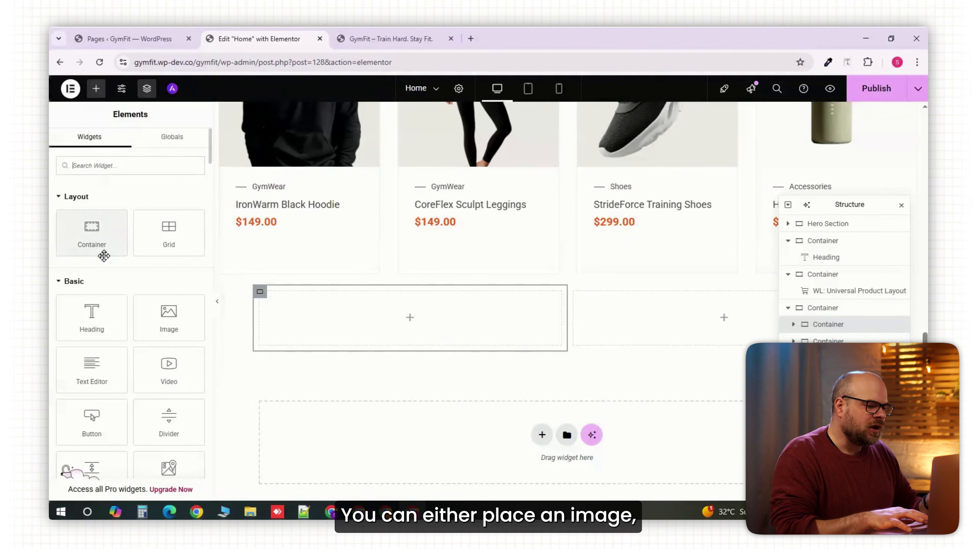
pyautogui.click(102, 313)
pyautogui.write('Have a Fitness Goal? Let’s Personalize Your GymFit Plan!')
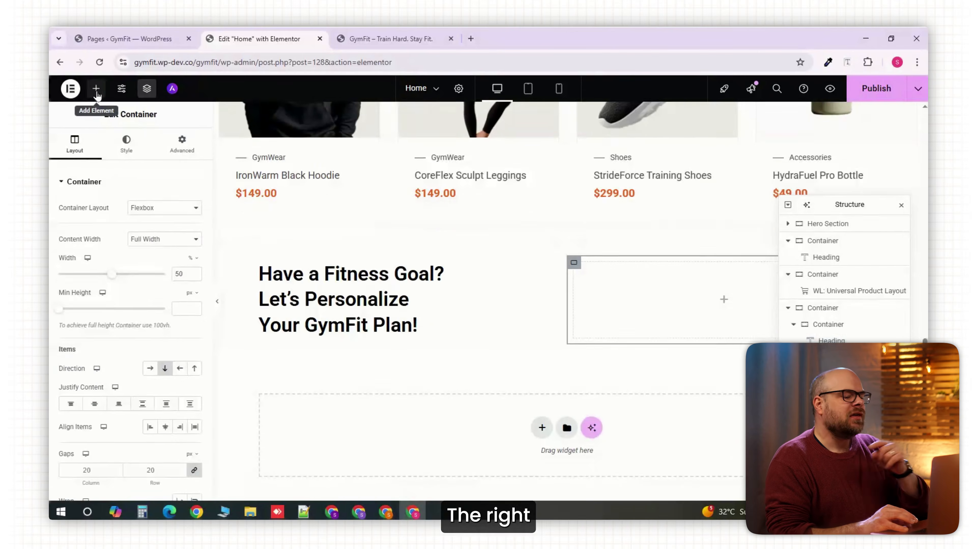
# - Search the widget library for "forms" to find the WPForms widget
pyautogui.click(96, 88)
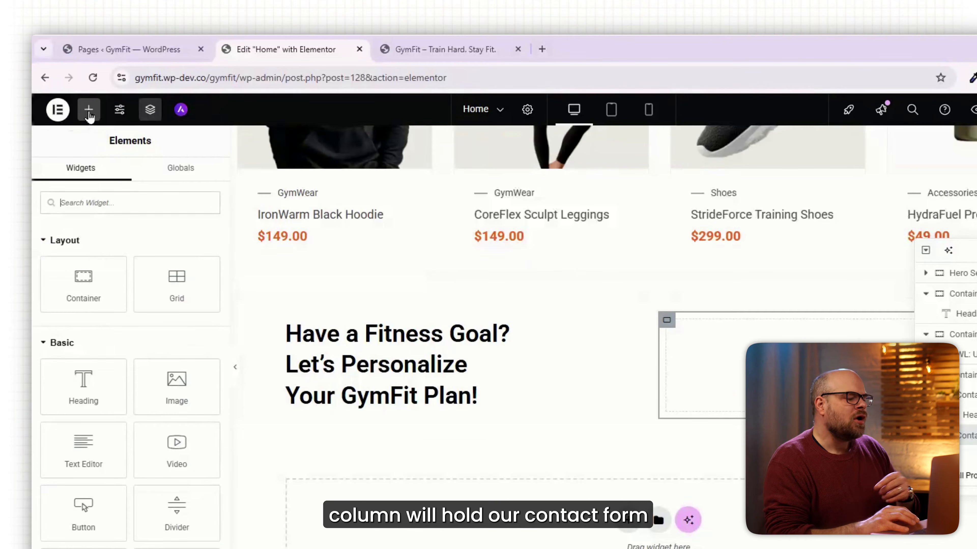
pyautogui.click(112, 196)
pyautogui.write('form')
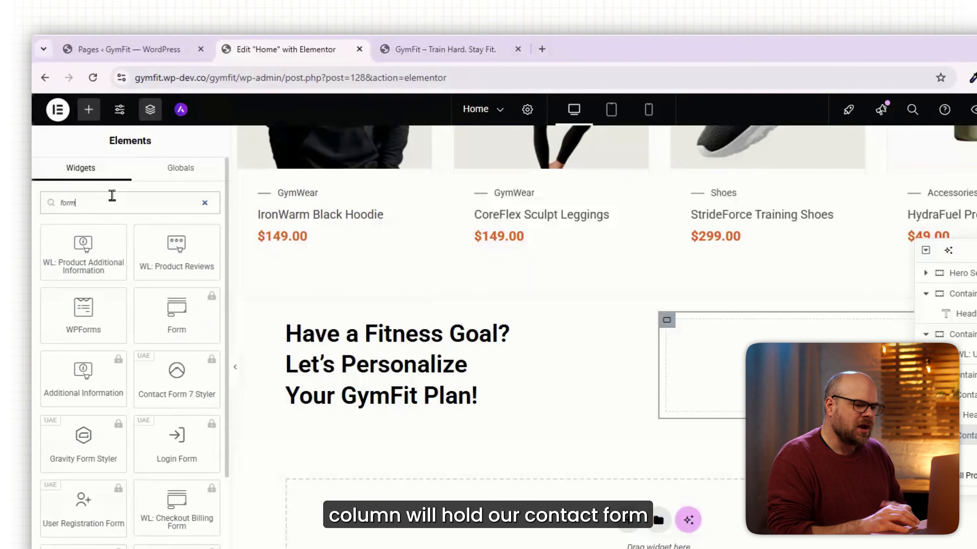
pyautogui.write('s')
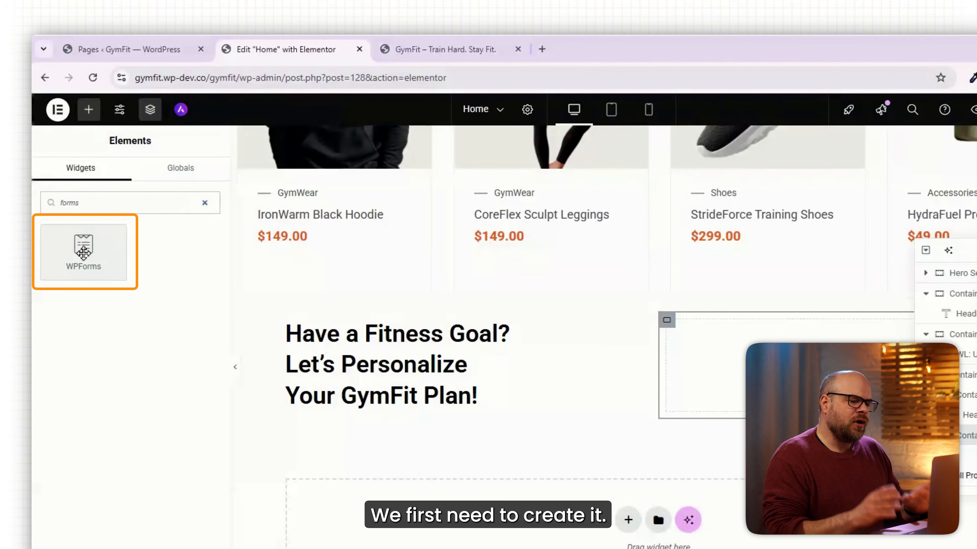
# - Open WPForms from the WordPress dashboard in a new browser tab and create a form from the Blank Form template
pyautogui.click(126, 49)
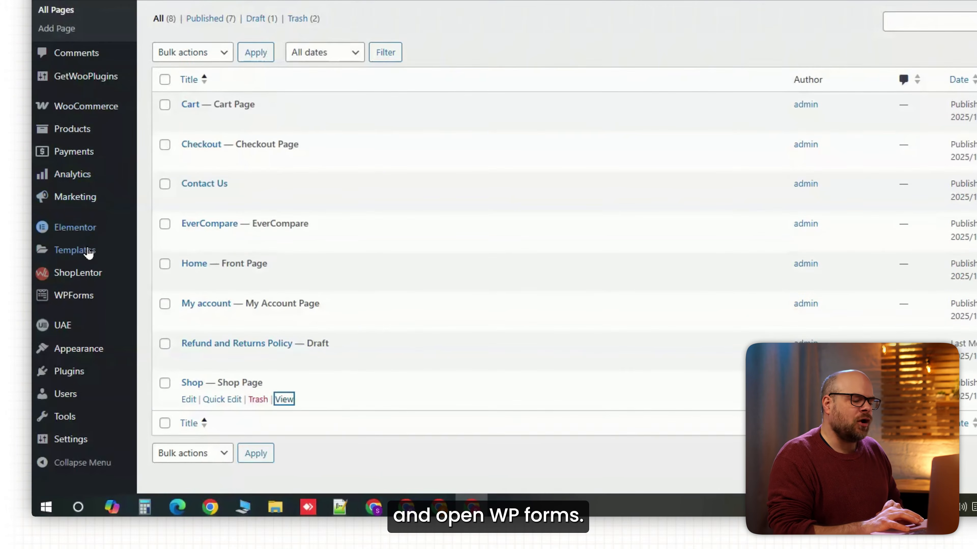
pyautogui.moveTo(86, 414)
pyautogui.scroll(-1, 86, 414)
pyautogui.rightClick(86, 282)
pyautogui.click(116, 297)
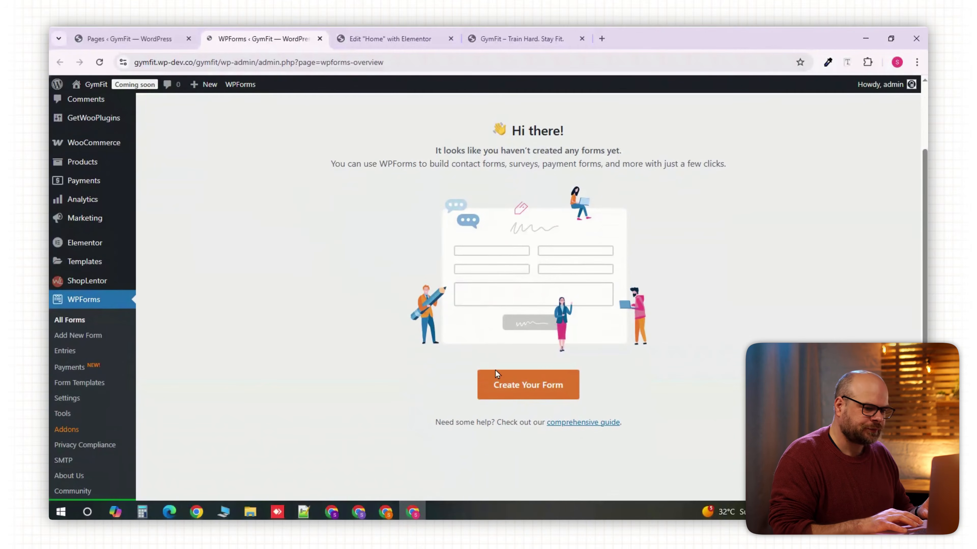
pyautogui.click(525, 390)
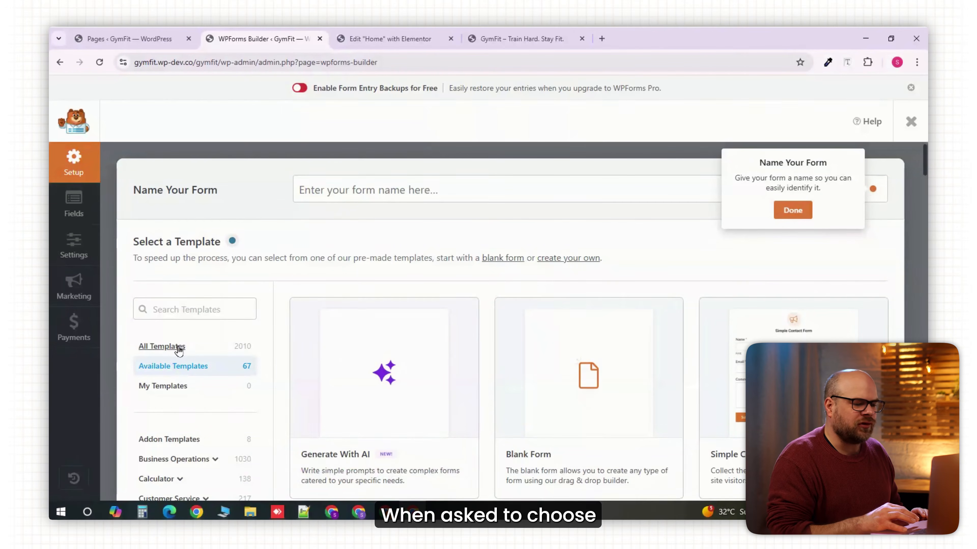
pyautogui.moveTo(604, 361)
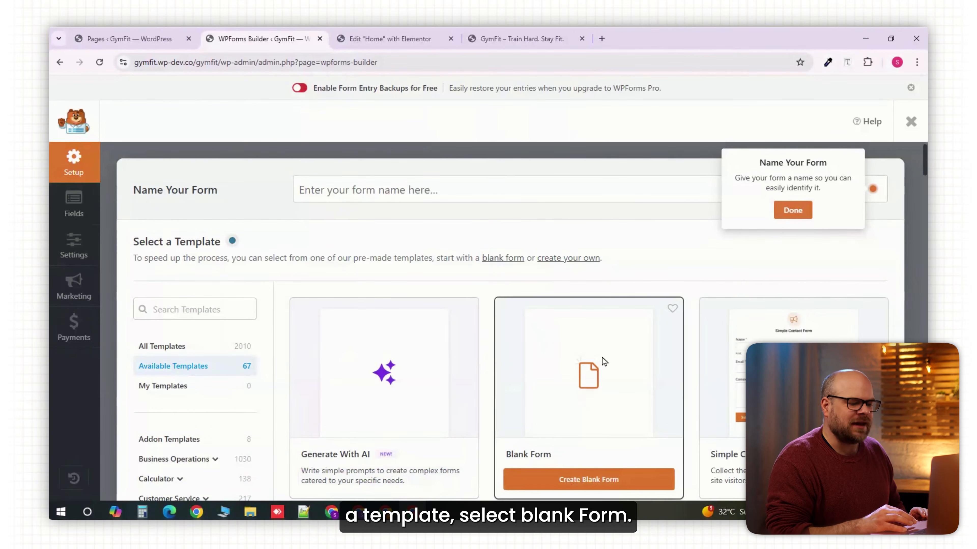
pyautogui.click(602, 480)
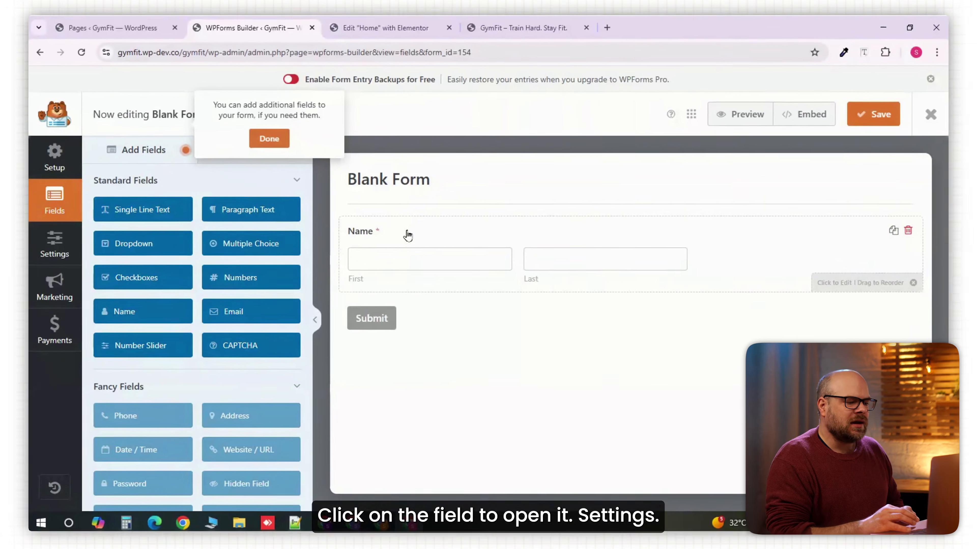
# - Set the Name field's format to Simple and its field size to Large
pyautogui.click(414, 235)
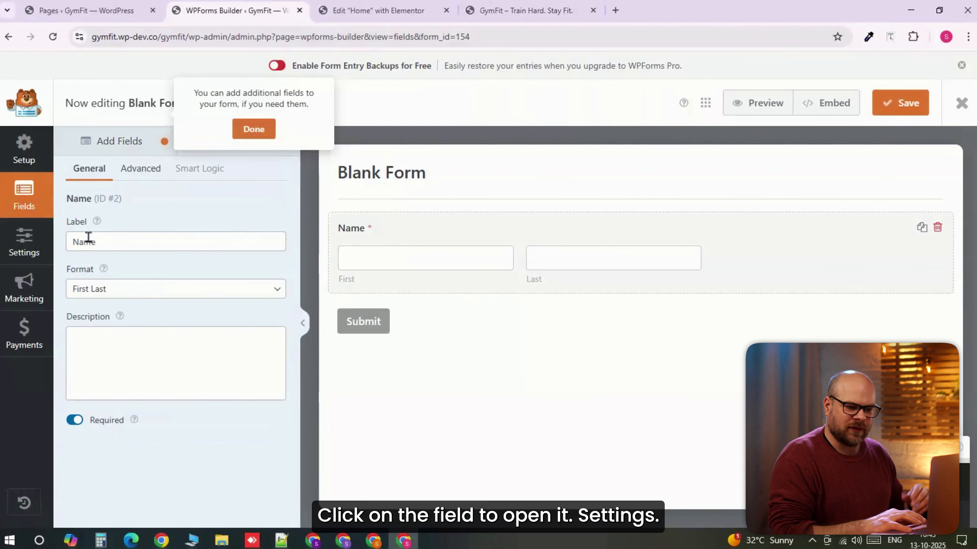
pyautogui.click(117, 289)
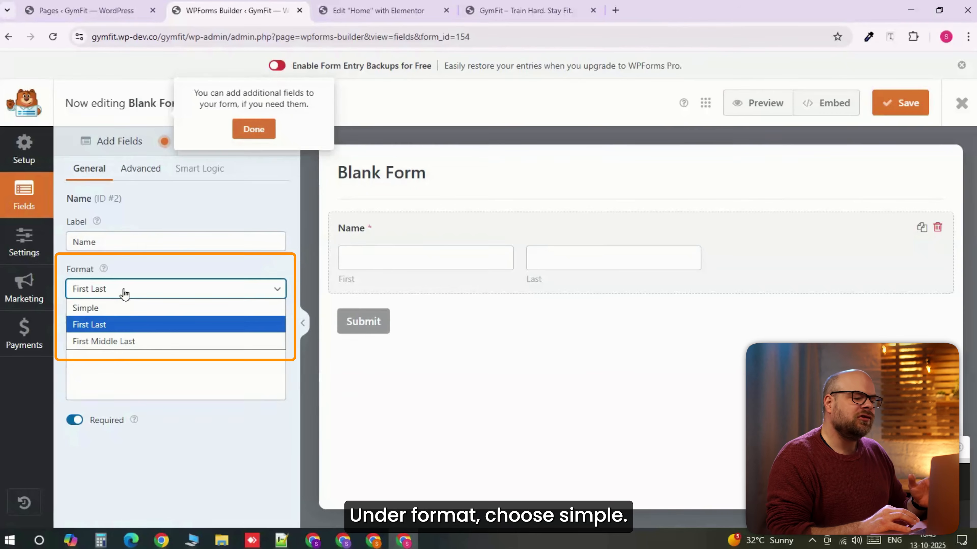
pyautogui.click(108, 308)
pyautogui.click(139, 169)
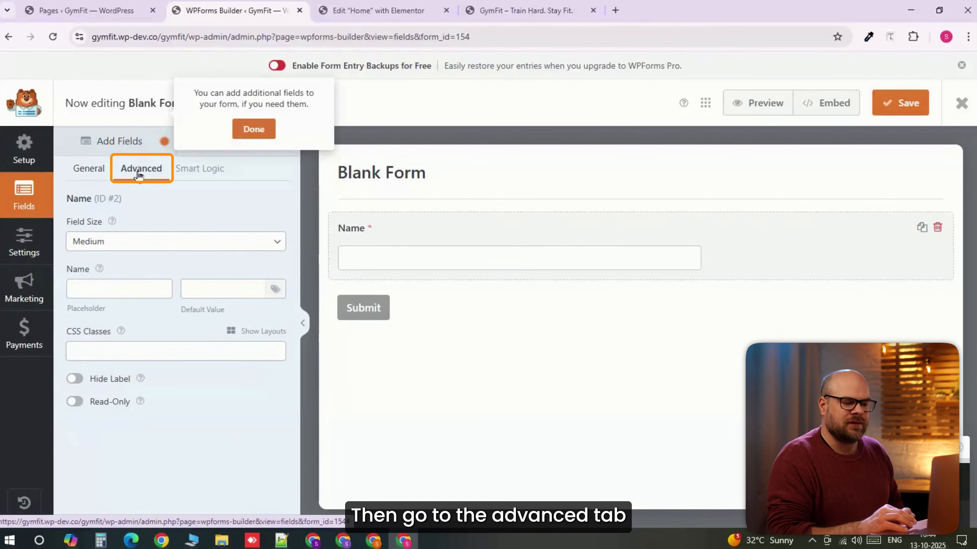
pyautogui.click(116, 242)
pyautogui.click(93, 292)
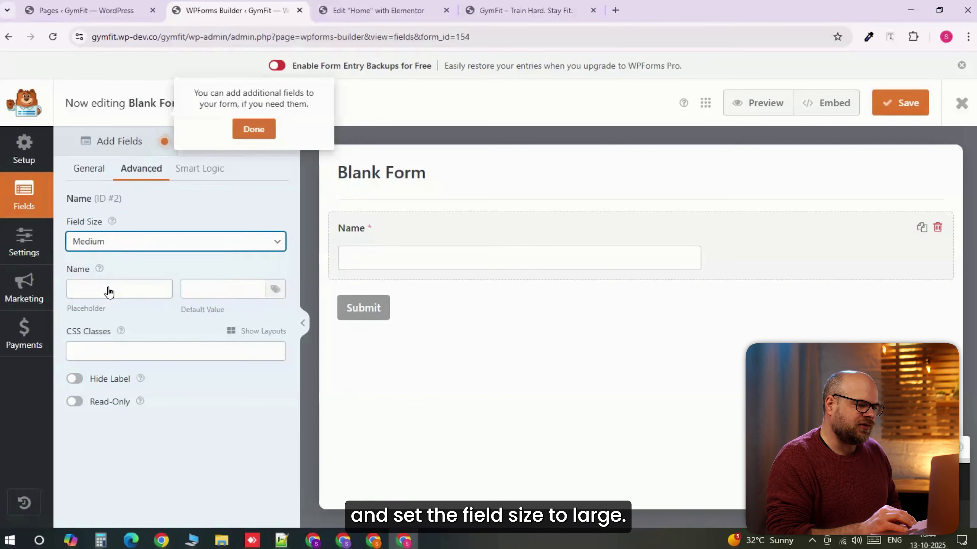
# - Hide the Name field's label and use the label text "Name" as its placeholder
pyautogui.click(95, 171)
pyautogui.doubleClick(103, 239)
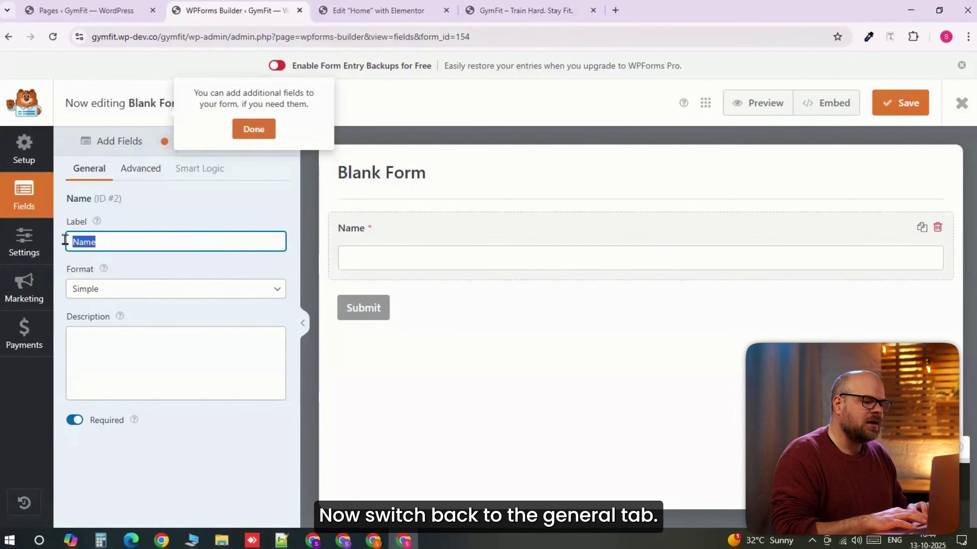
pyautogui.click(141, 168)
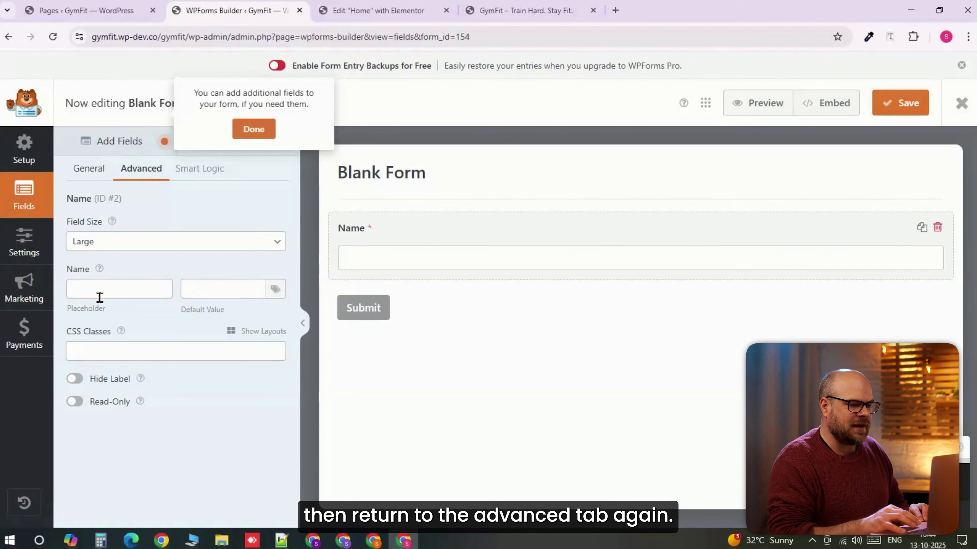
pyautogui.click(75, 379)
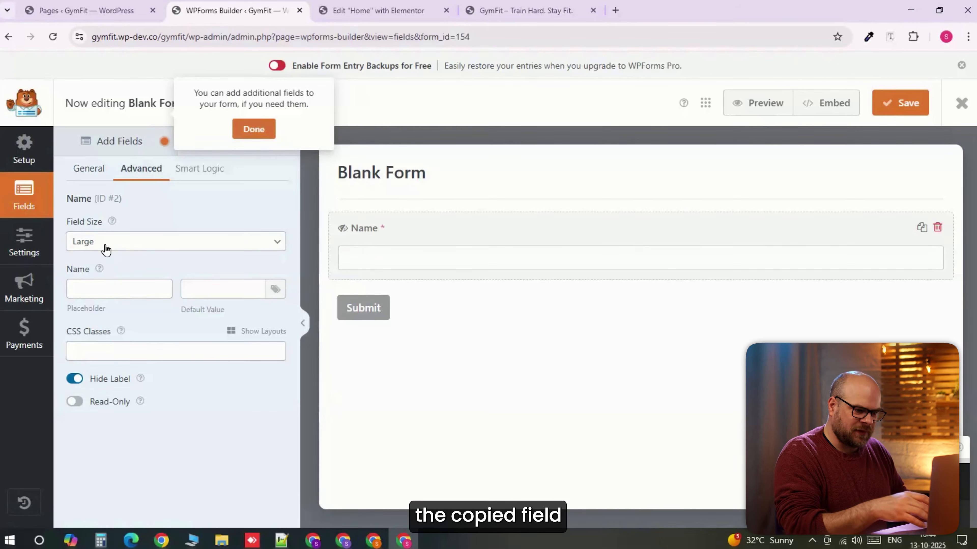
pyautogui.click(151, 292)
pyautogui.write('Name')
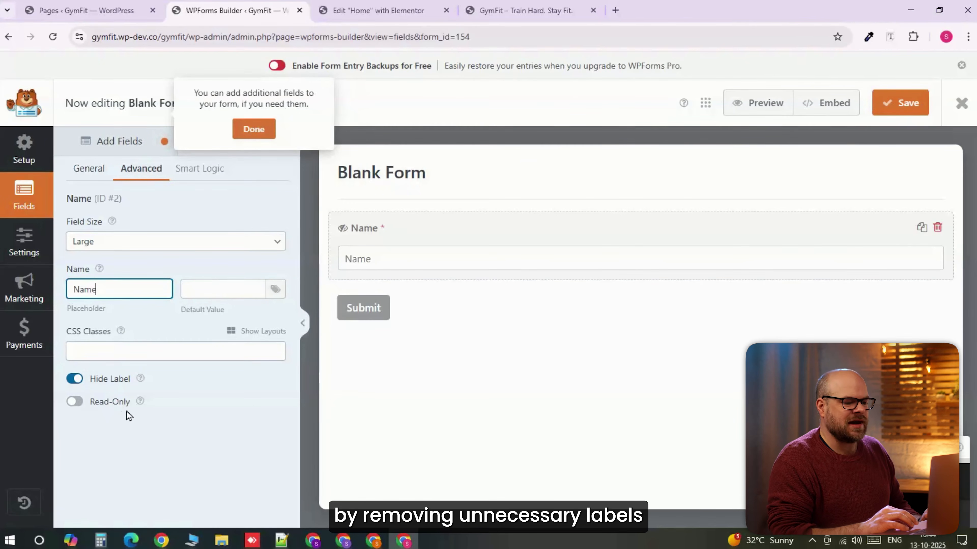
# - Add an Email field to the form below the Name field
pyautogui.click(90, 169)
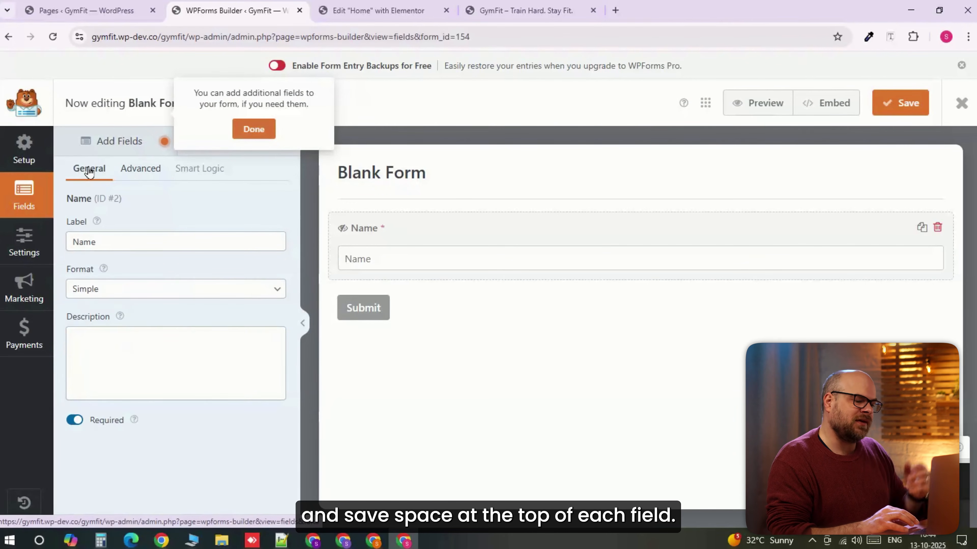
pyautogui.click(115, 141)
pyautogui.click(208, 312)
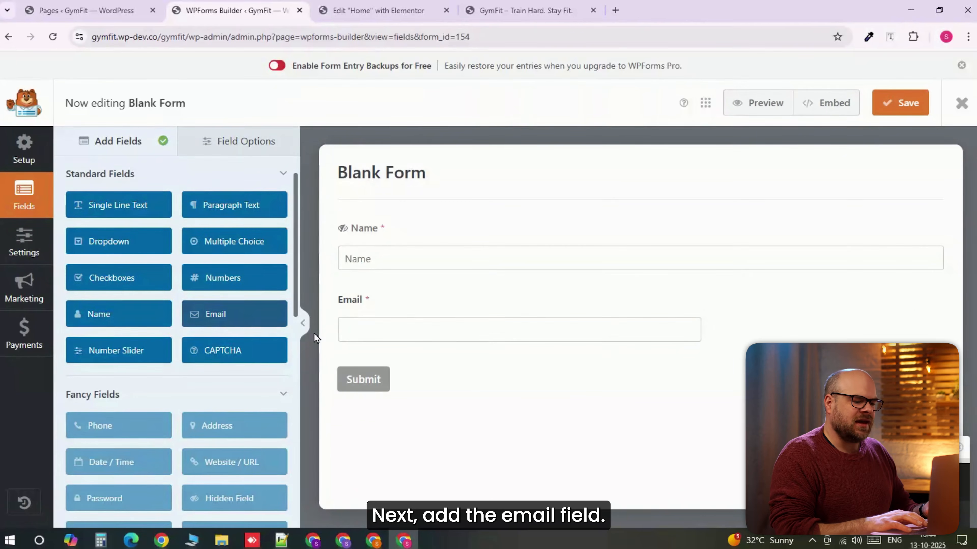
# - Set the Email field's size to Large and its placeholder text to "Email", and return to the list of available fields
pyautogui.click(335, 331)
pyautogui.moveTo(95, 239); pyautogui.dragTo(66, 236)
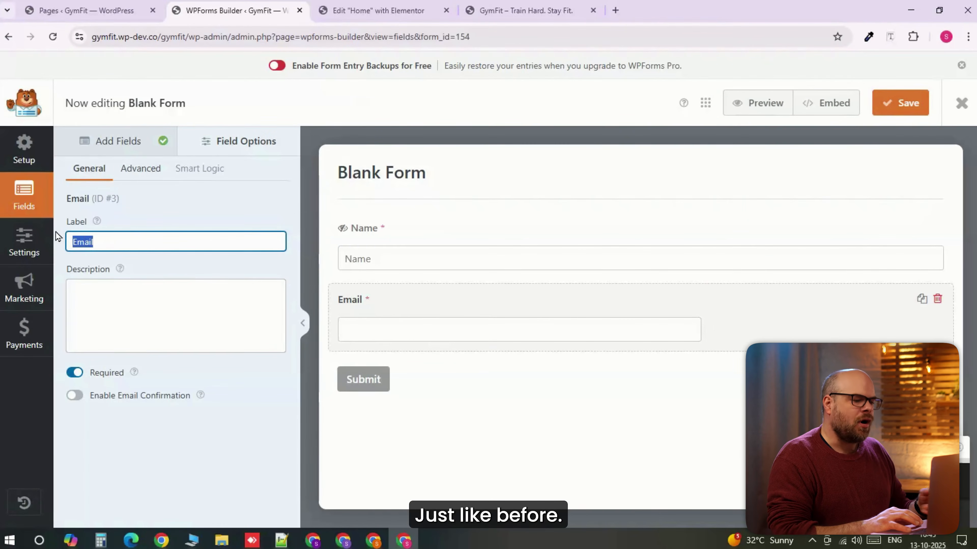
pyautogui.click(125, 172)
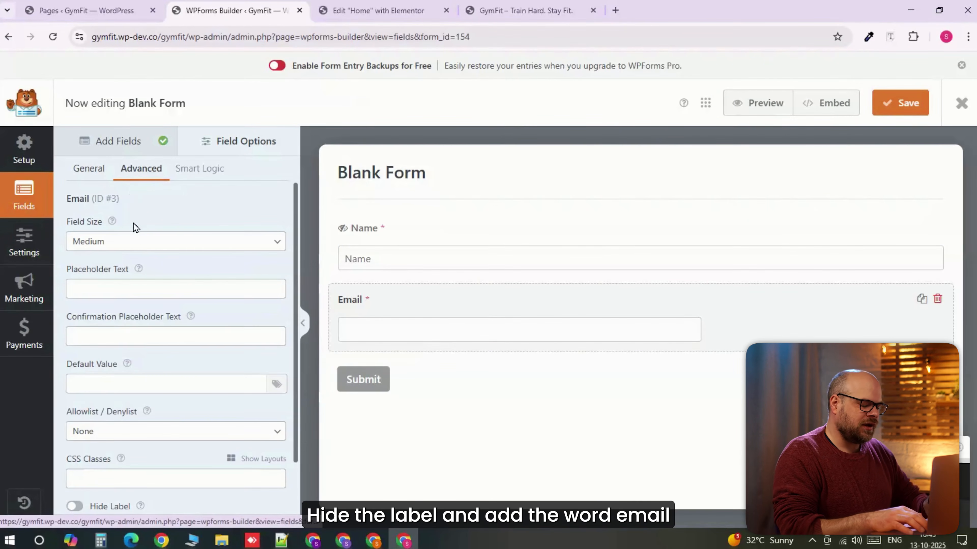
pyautogui.click(135, 241)
pyautogui.click(103, 291)
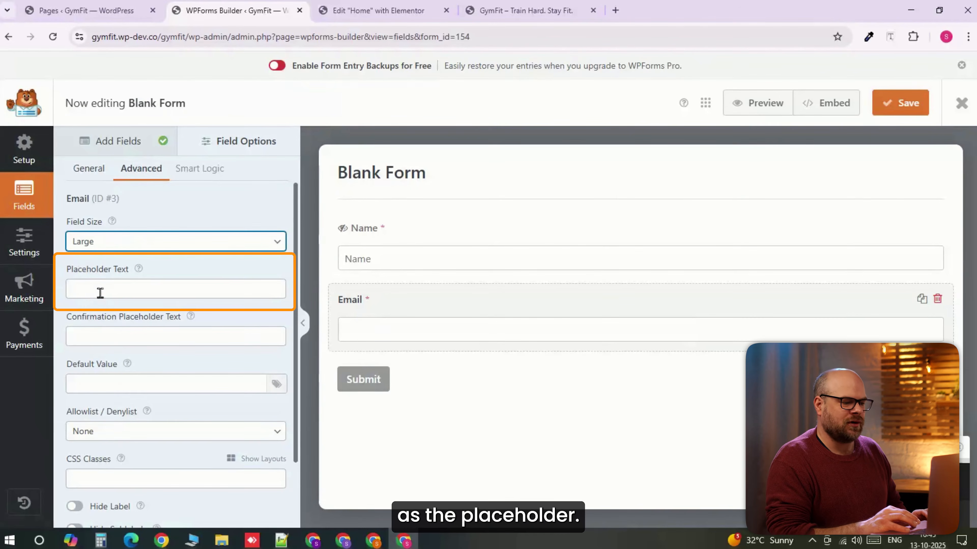
pyautogui.click(100, 293)
pyautogui.write('Email')
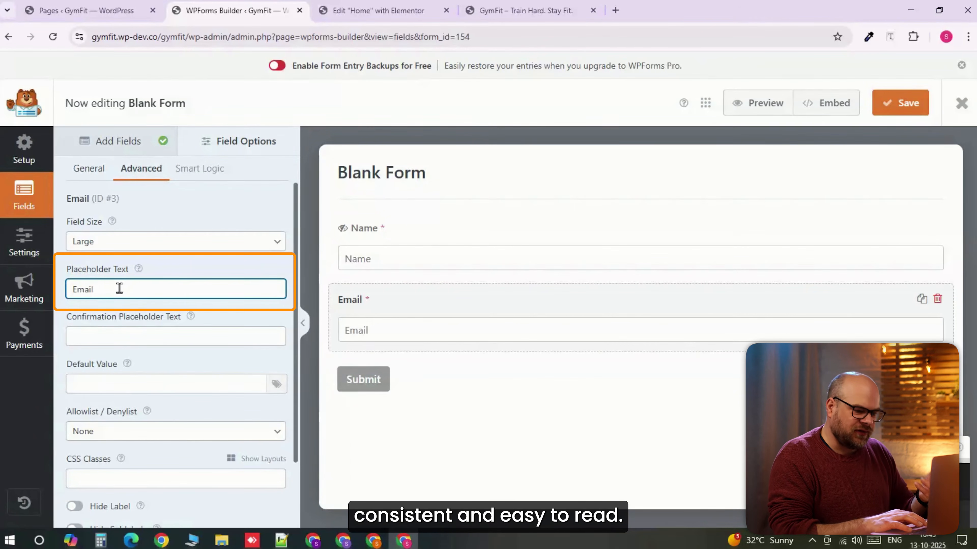
pyautogui.click(102, 143)
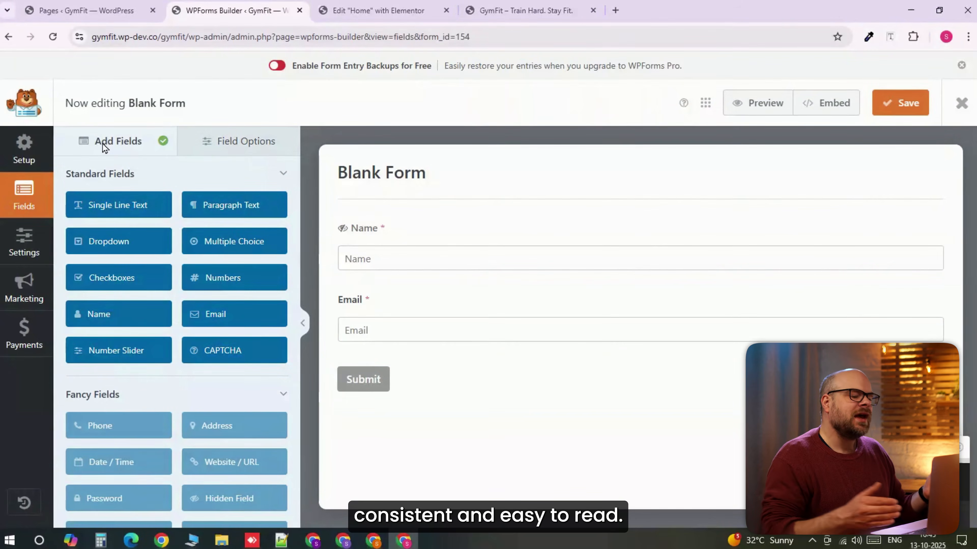
# - Add a Dropdown field to the form below the Email field and label it "Preferred Workout Type"
pyautogui.click(93, 246)
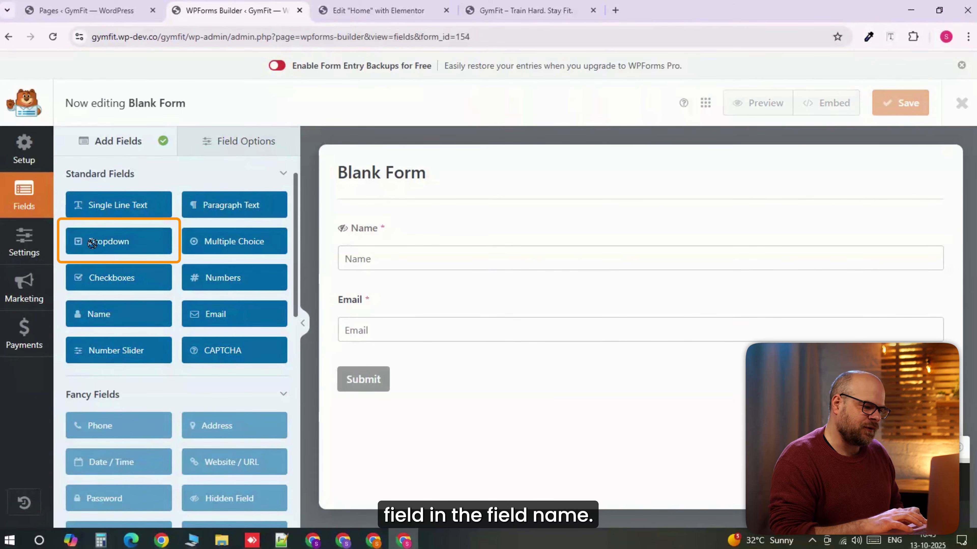
pyautogui.moveTo(124, 242); pyautogui.dragTo(57, 246)
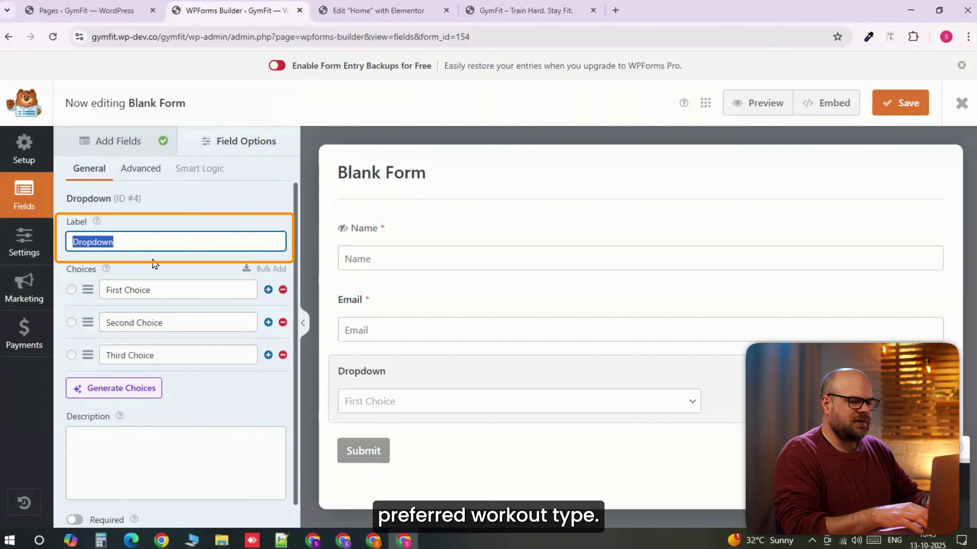
pyautogui.write('Preferred Workout Type')
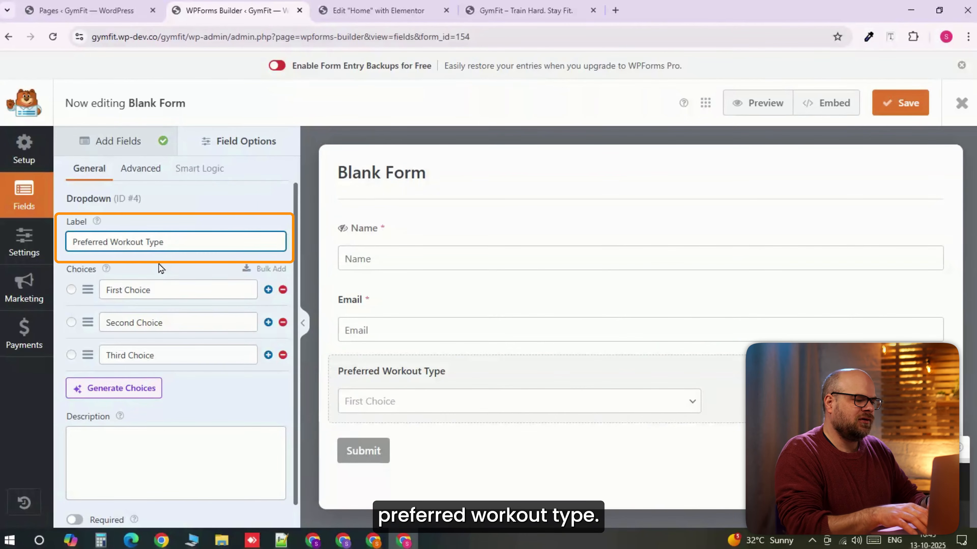
# - Fill the Preferred Workout Type choices with Strength Training, Weight Loss, CrossFit, Cardio, Yoga and Personal Training, adding extra choice rows as needed
pyautogui.moveTo(152, 291); pyautogui.dragTo(178, 320)
pyautogui.write('Strength Training')
pyautogui.write('Weight Loss')
pyautogui.press('Tab')
pyautogui.write('CrossFit')
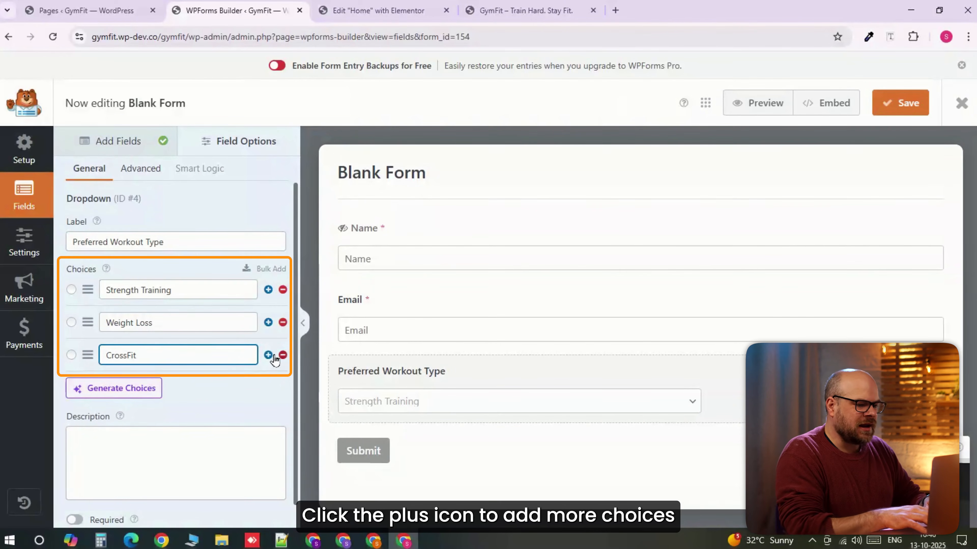
pyautogui.click(268, 354)
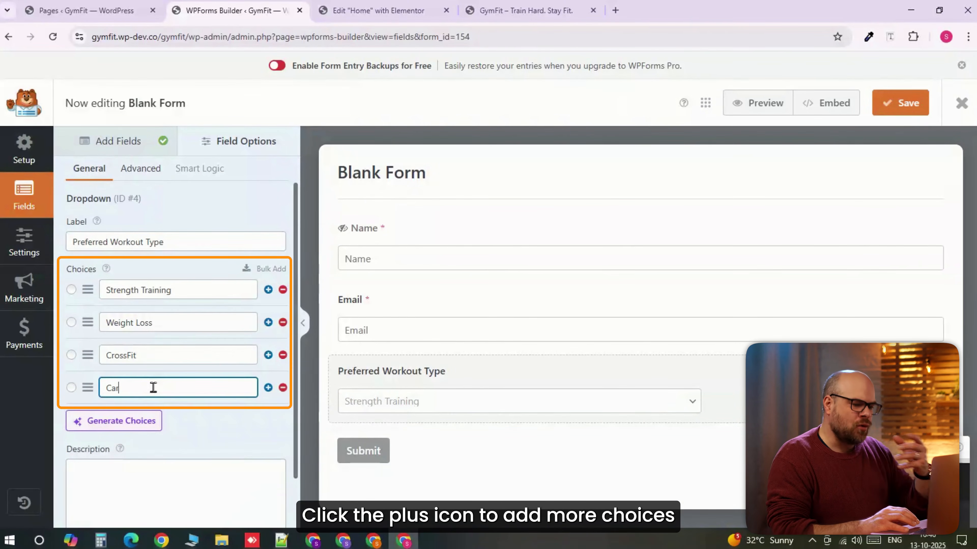
pyautogui.click(269, 386)
pyautogui.write('Yoga')
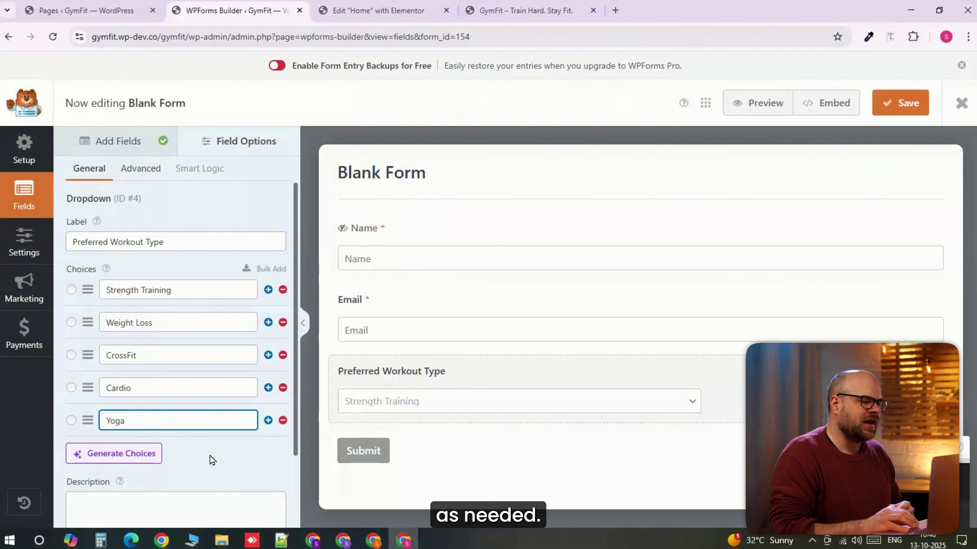
pyautogui.press('Return')
pyautogui.write('Personal Training')
# - Allow multiple options selection for the Preferred Workout Type dropdown and set its style to Modern and its field size to Large
pyautogui.click(162, 180)
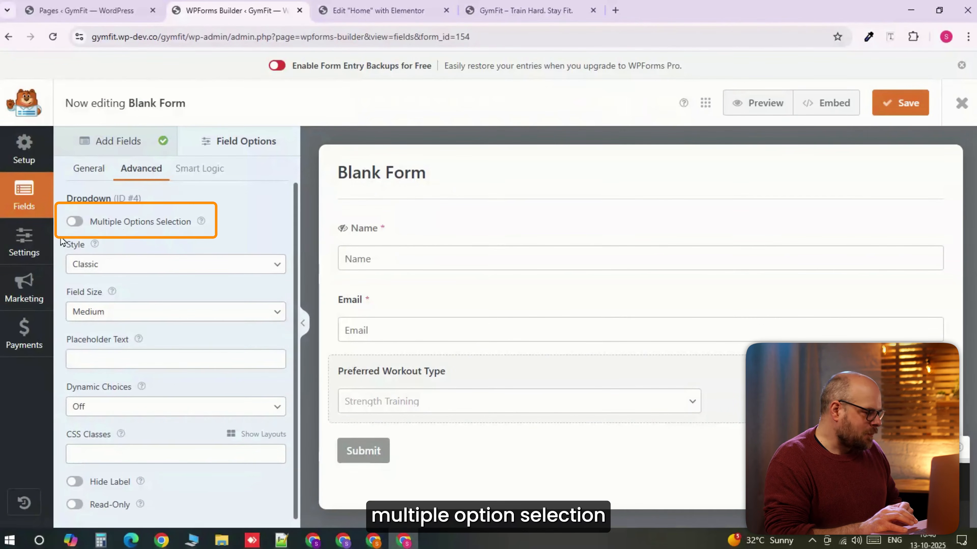
pyautogui.click(72, 223)
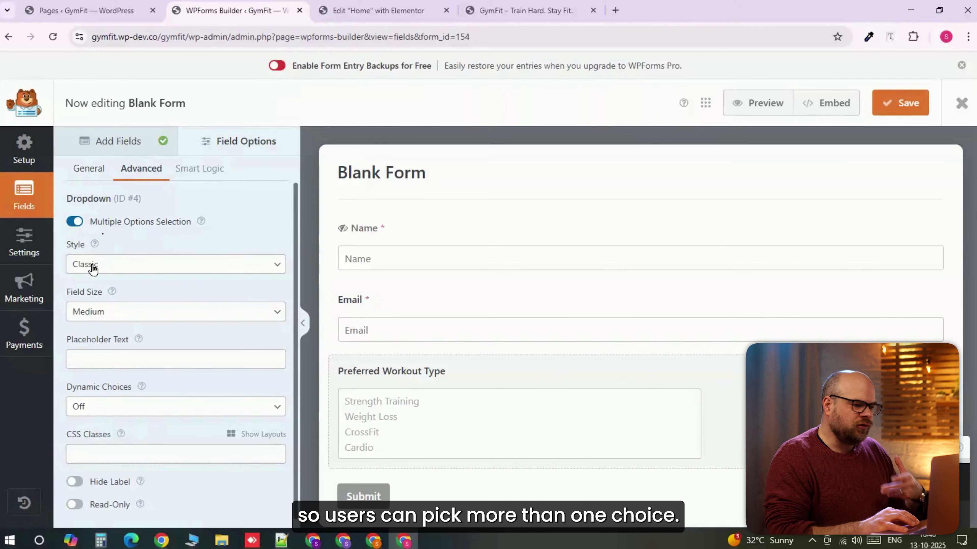
pyautogui.click(161, 268)
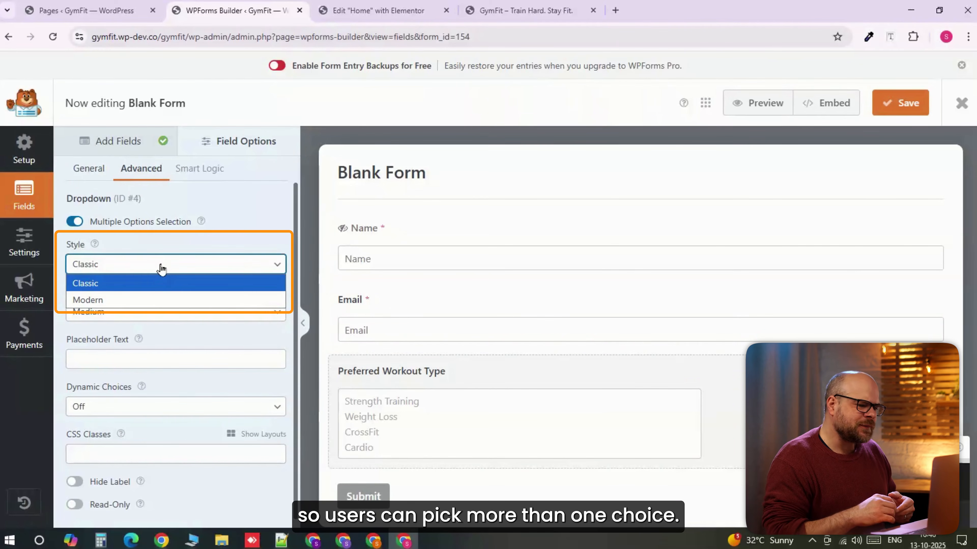
pyautogui.click(127, 300)
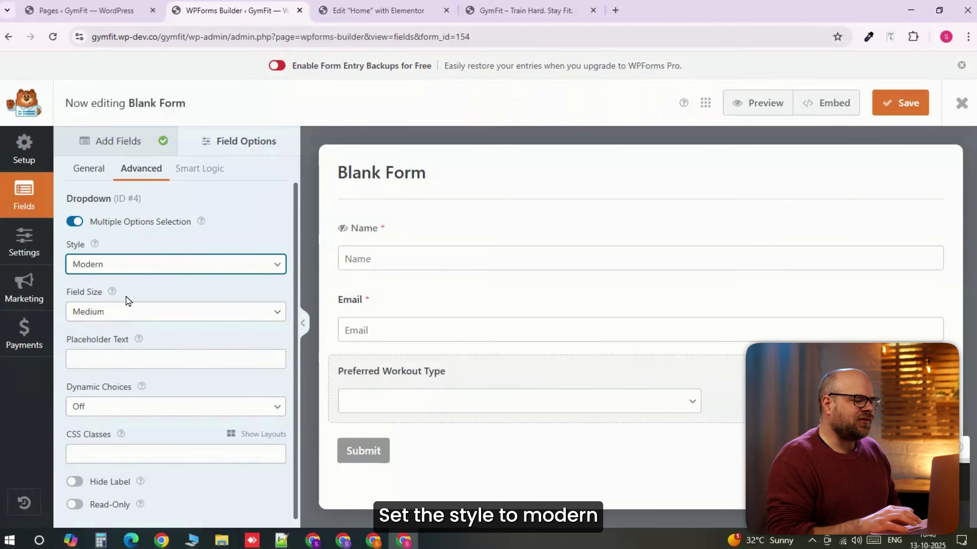
pyautogui.click(153, 314)
pyautogui.click(124, 358)
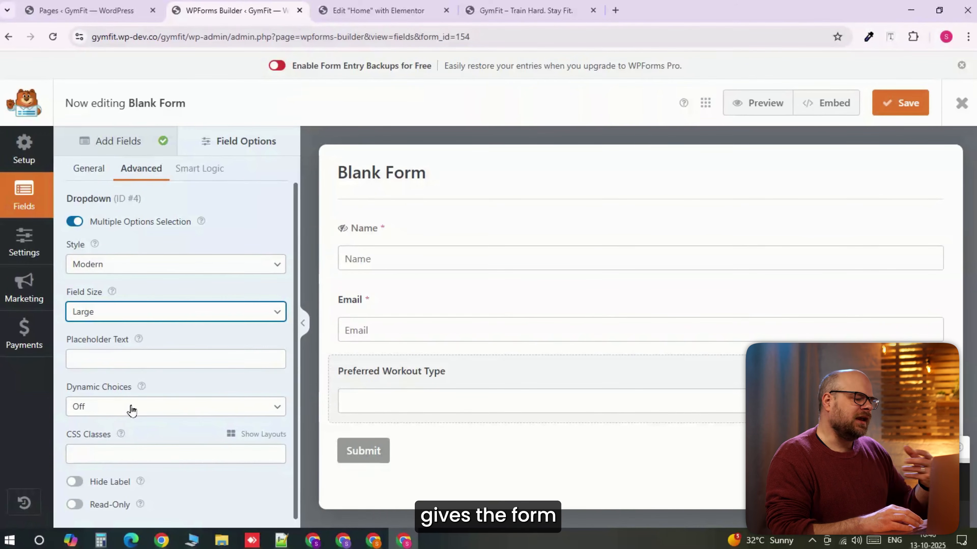
pyautogui.scroll(-1, 196, 403)
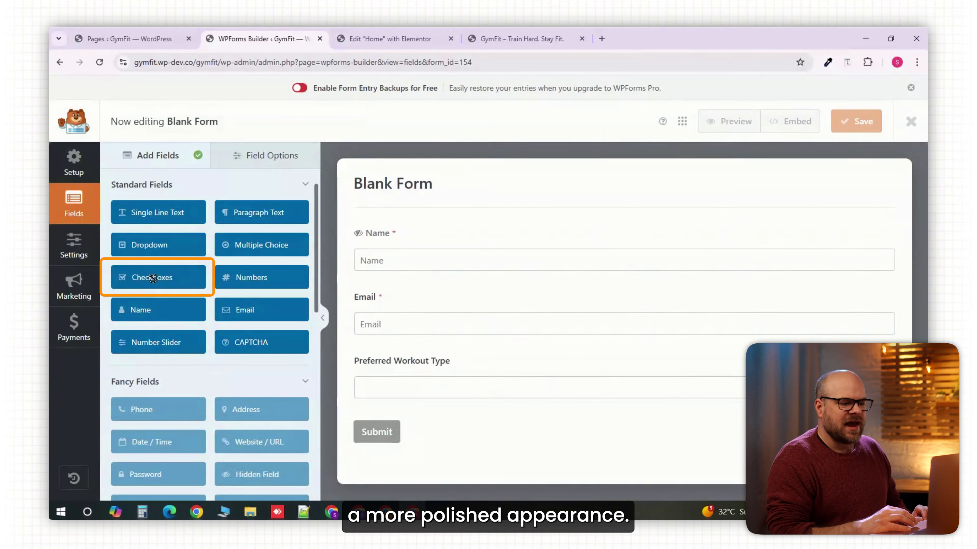
# - Add a Checkboxes field below the Preferred Workout Type dropdown and label it "Fitness Goal"
pyautogui.click(153, 278)
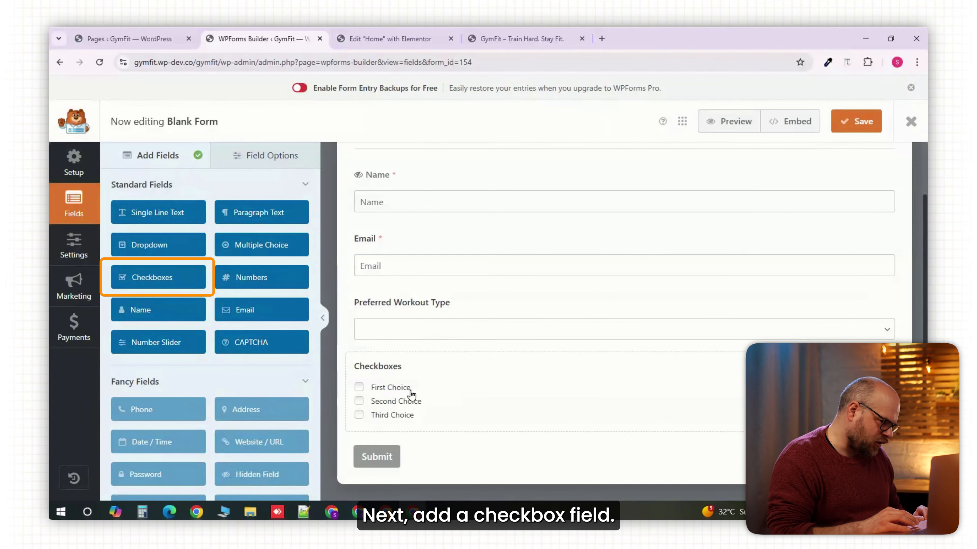
pyautogui.click(439, 396)
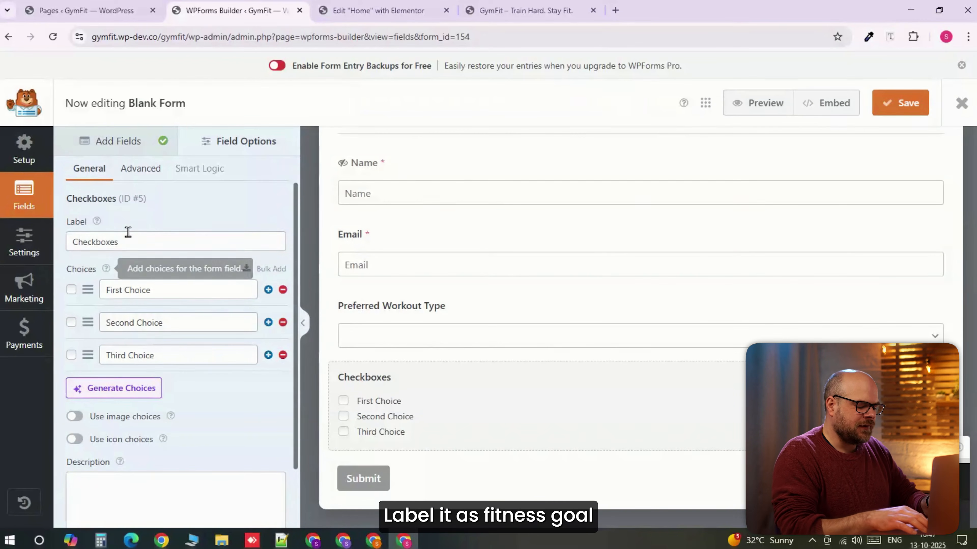
pyautogui.moveTo(159, 245); pyautogui.dragTo(66, 241)
pyautogui.write('Fitness Goal')
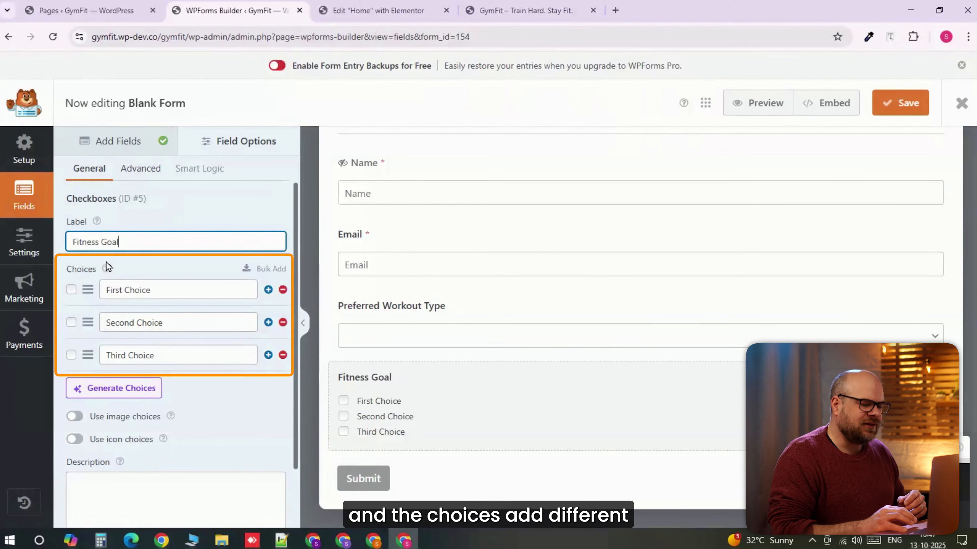
# - Name the three Fitness Goal choices "Lose weight", "Build muscle" and "Improve stamina"
pyautogui.moveTo(152, 290); pyautogui.dragTo(94, 292)
pyautogui.write('Lose weight')
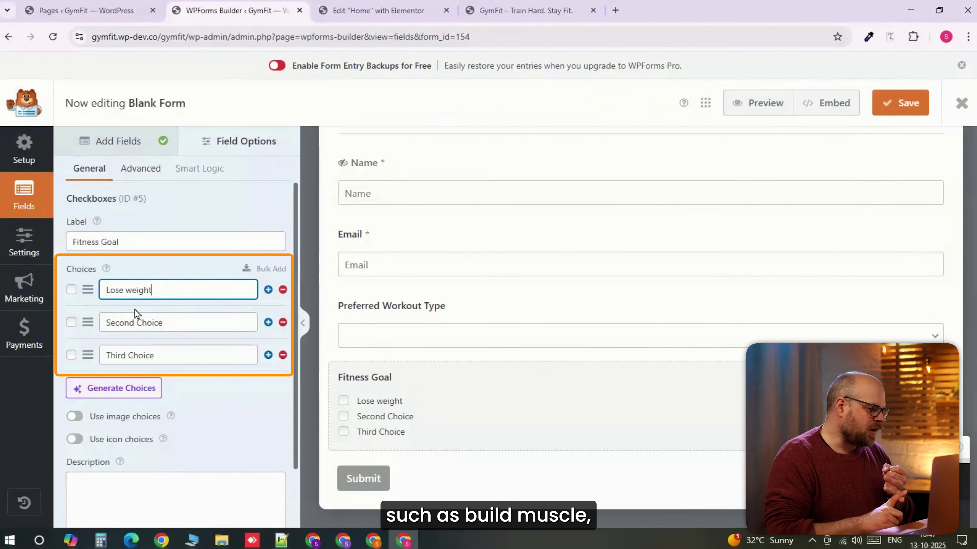
pyautogui.tripleClick(171, 324)
pyautogui.write('Build muscle')
pyautogui.tripleClick(171, 355)
pyautogui.write('Improve stamina')
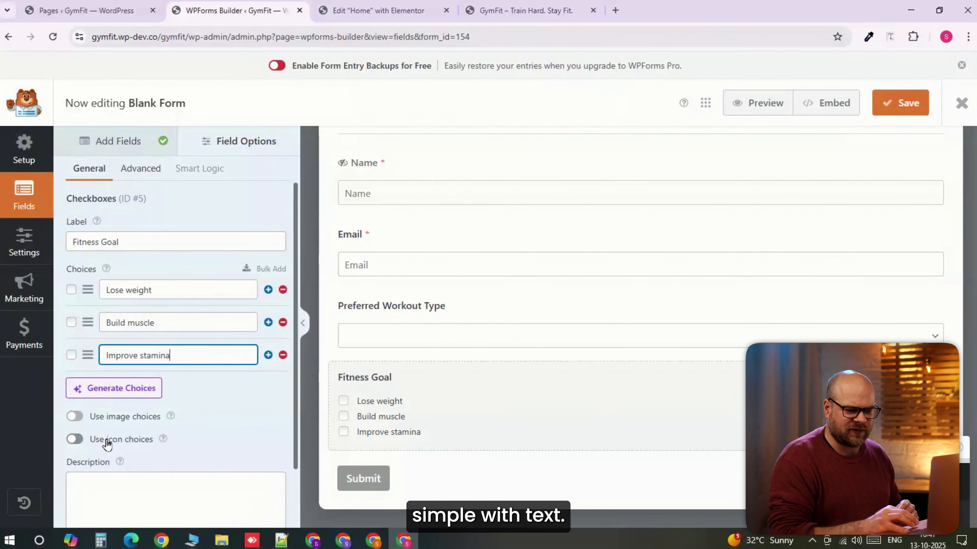
# - Set the Fitness Goal field's choice layout to Three Columns
pyautogui.click(142, 179)
pyautogui.click(137, 266)
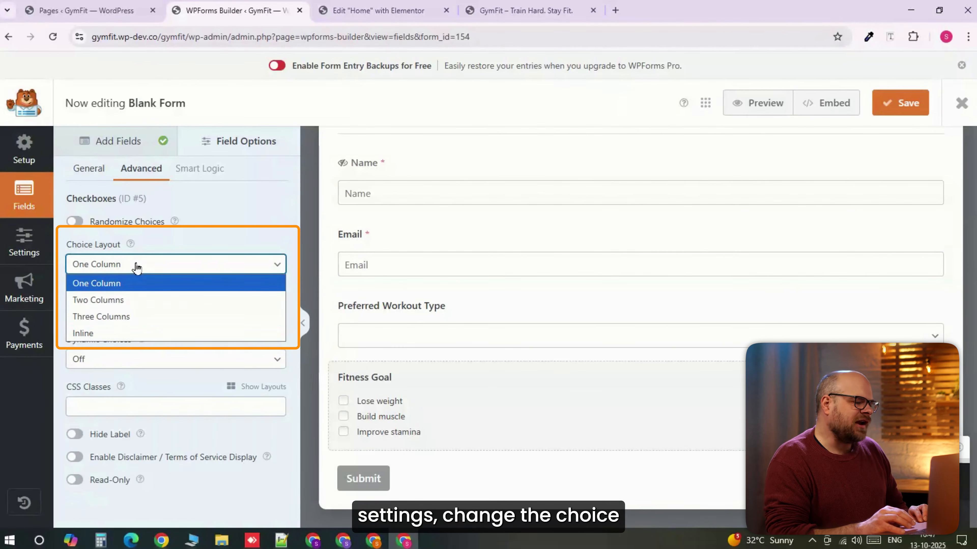
pyautogui.click(141, 316)
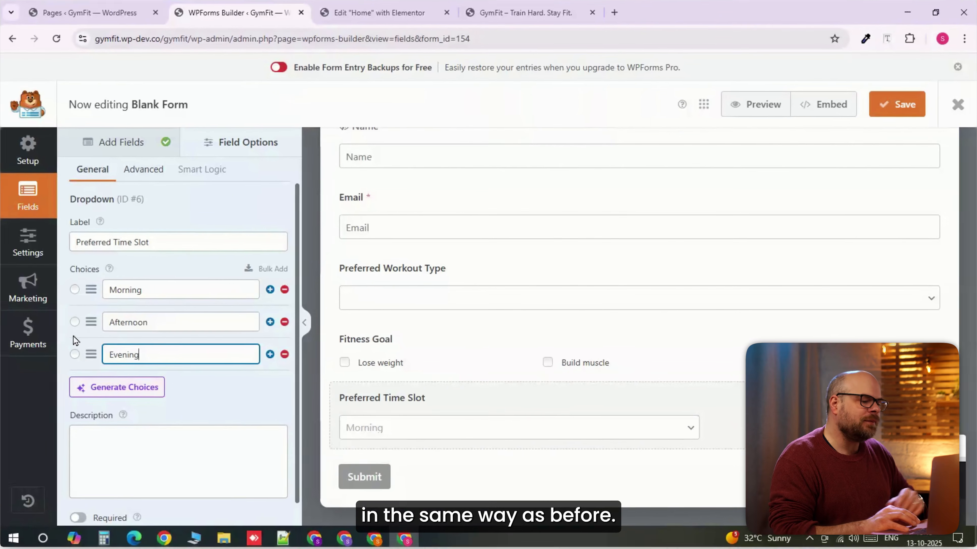
# - Set the Preferred Time Slot dropdown's style to Modern and its field size to Large
pyautogui.click(178, 179)
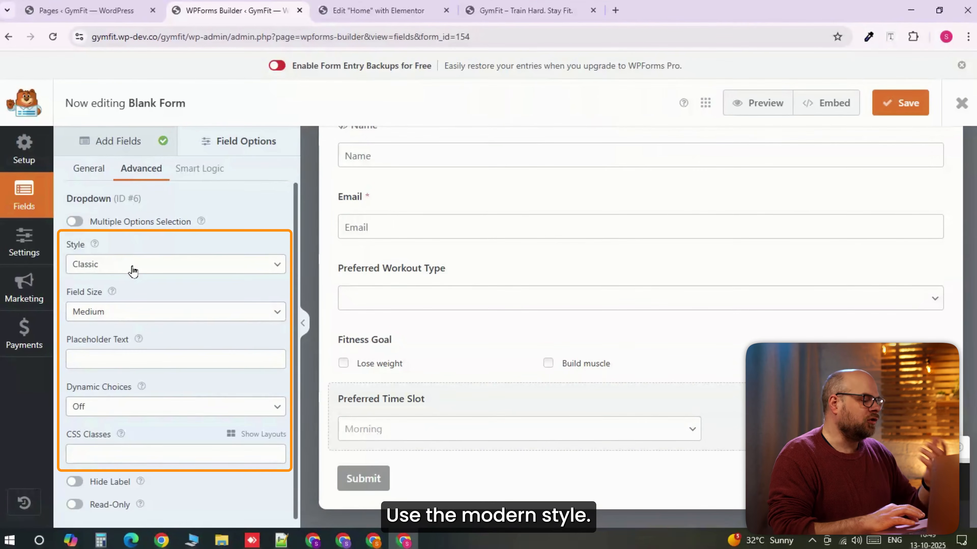
pyautogui.click(133, 271)
pyautogui.click(129, 299)
pyautogui.click(157, 312)
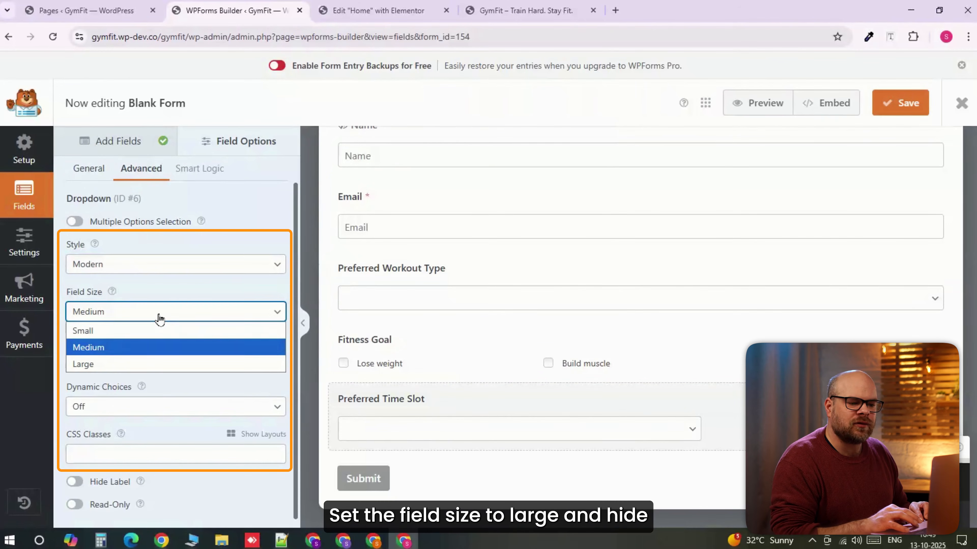
pyautogui.click(156, 364)
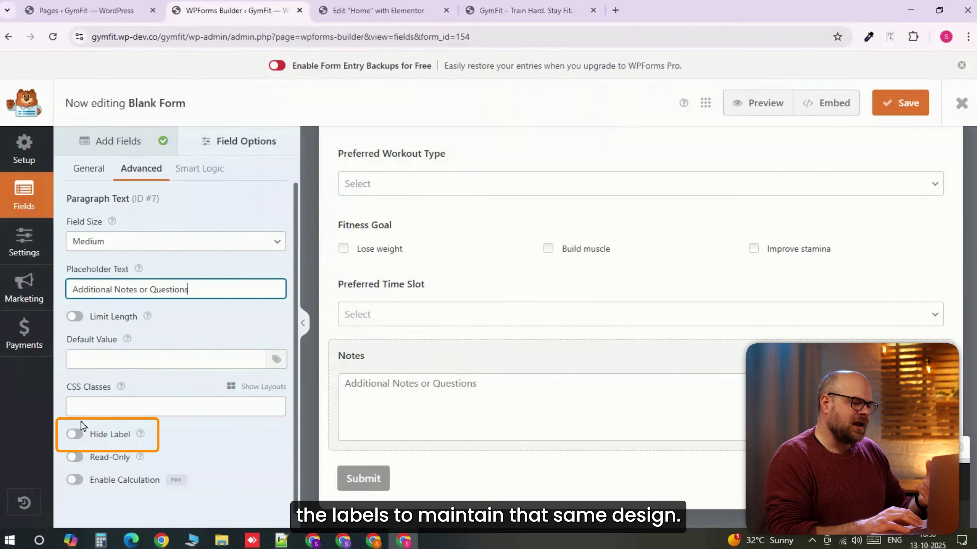
# - Hide the label of the Notes paragraph text field
pyautogui.click(76, 434)
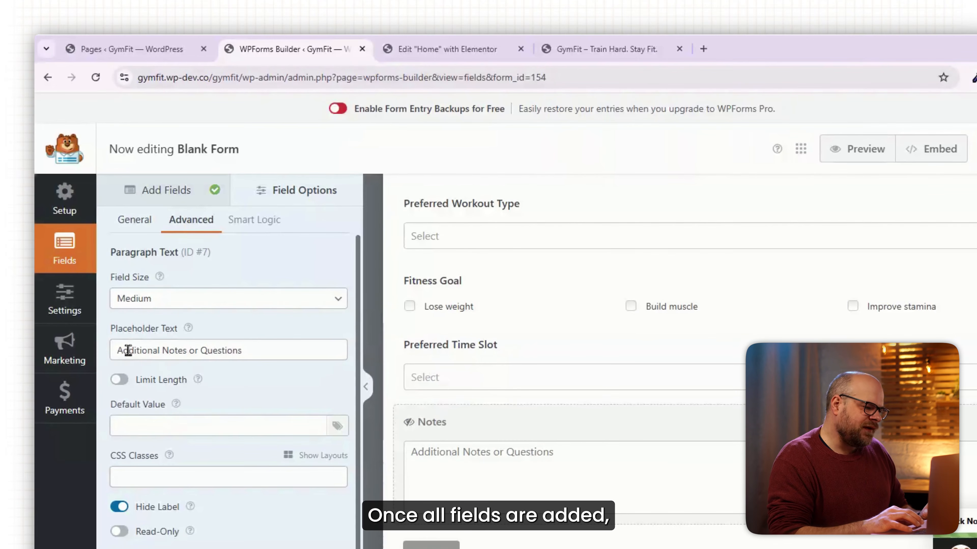
# - Rename the form as "Contact us" in its general settings
pyautogui.click(66, 304)
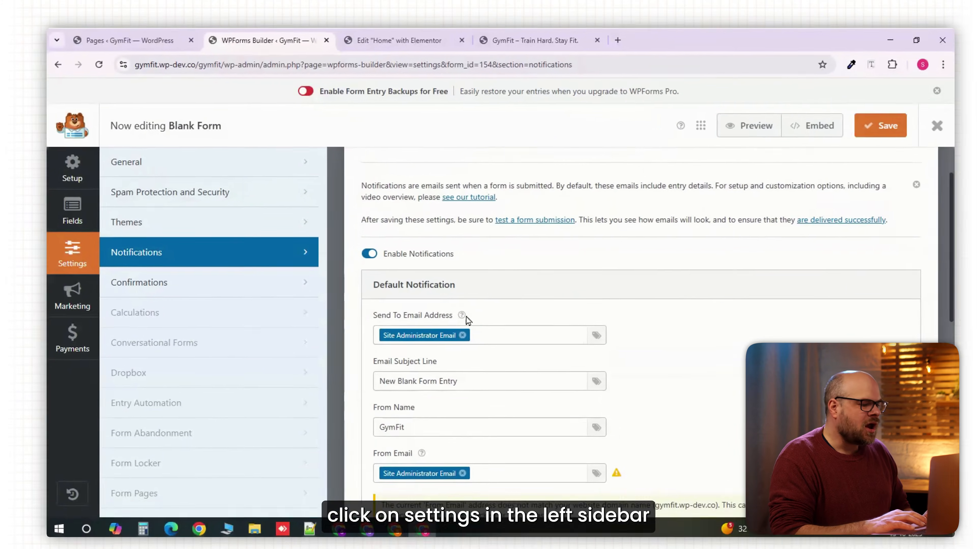
pyautogui.click(172, 192)
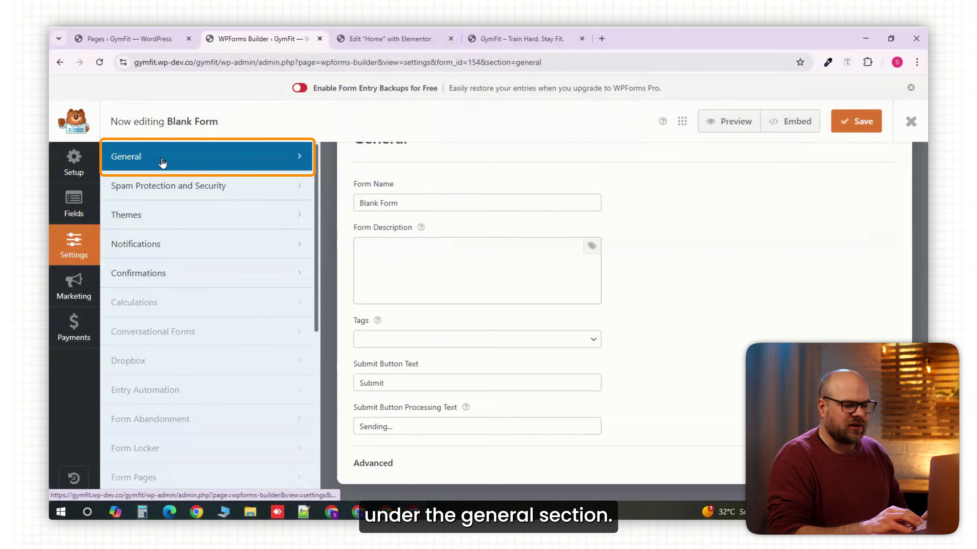
pyautogui.moveTo(402, 203); pyautogui.dragTo(355, 208)
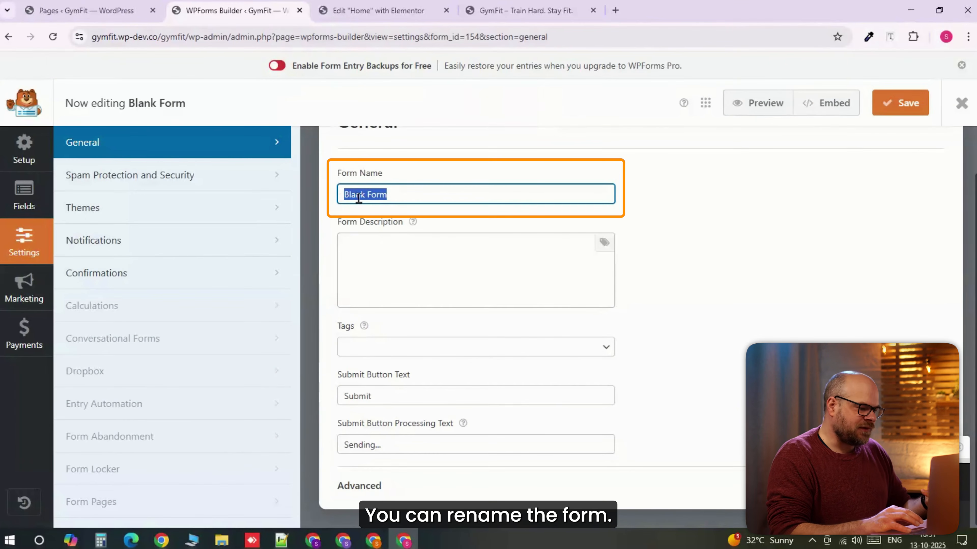
pyautogui.scroll(1, 508, 332)
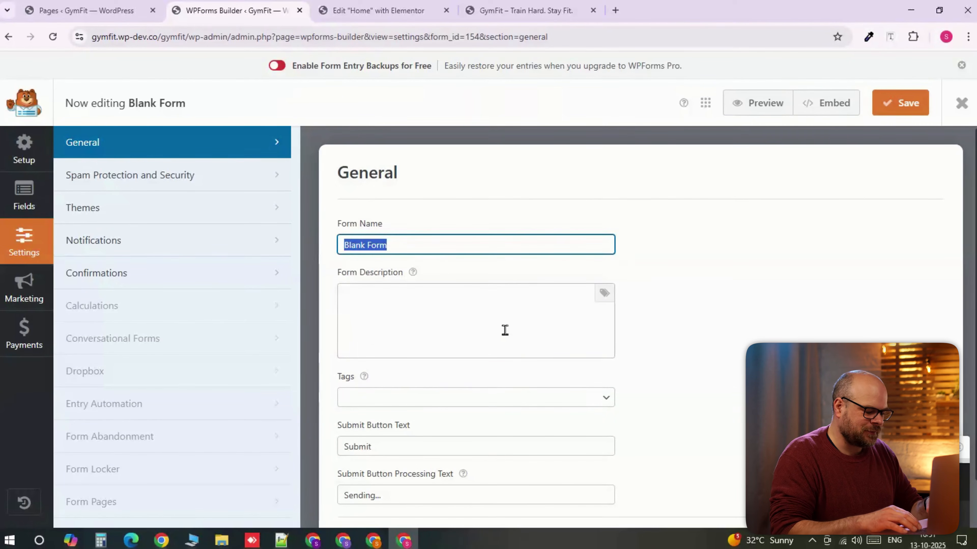
pyautogui.write('Contact us')
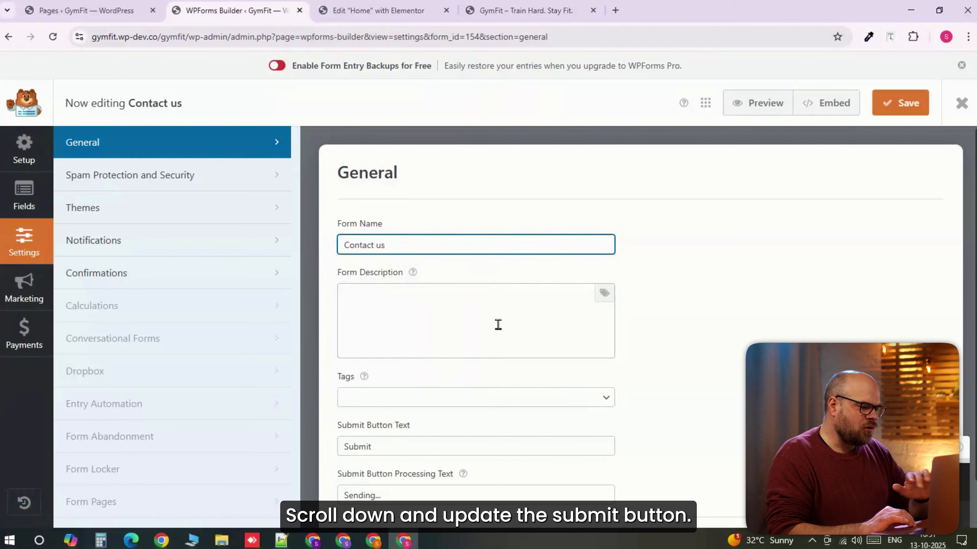
# - Set the submit button text to "Get My Customized Plan" and save the form
pyautogui.scroll(-1, 496, 318)
pyautogui.scroll(-1, 496, 319)
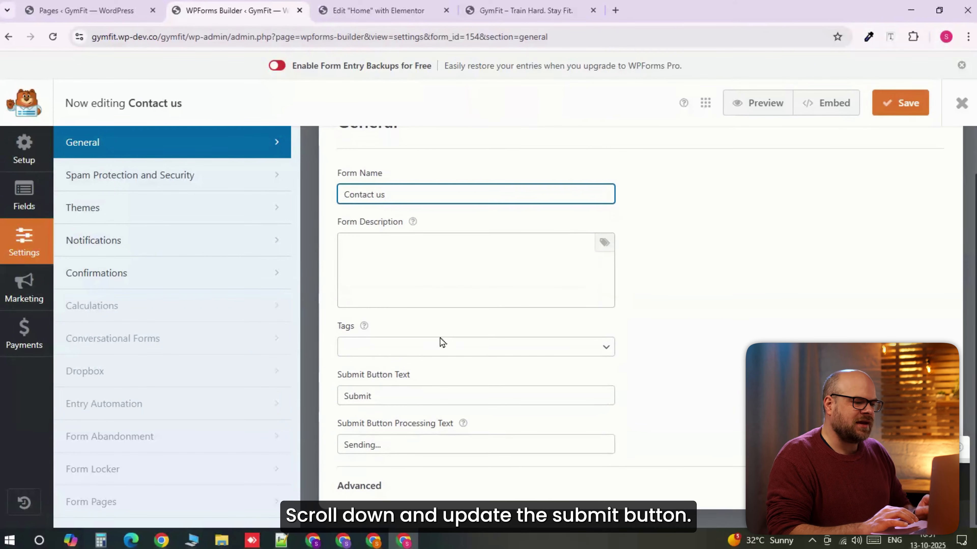
pyautogui.doubleClick(379, 395)
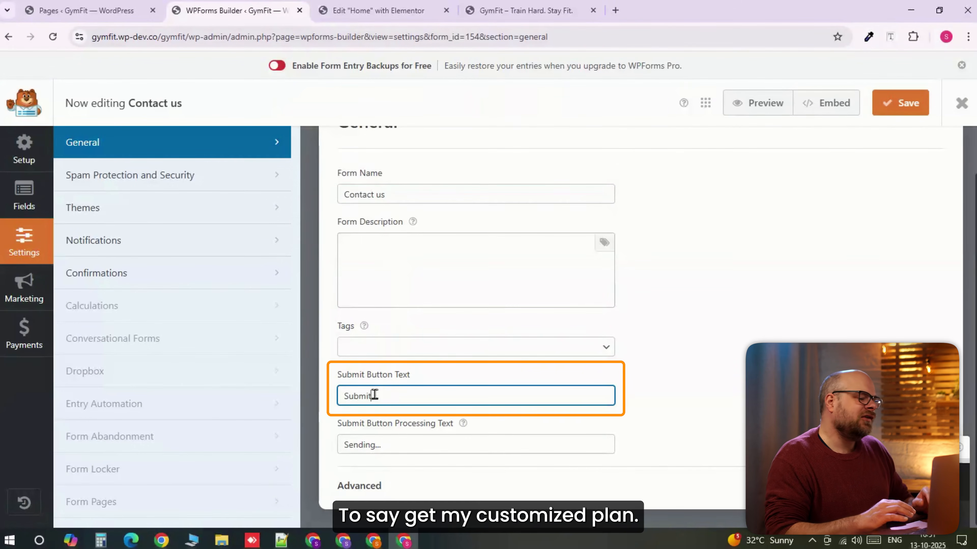
pyautogui.write('Get My Customized Plan')
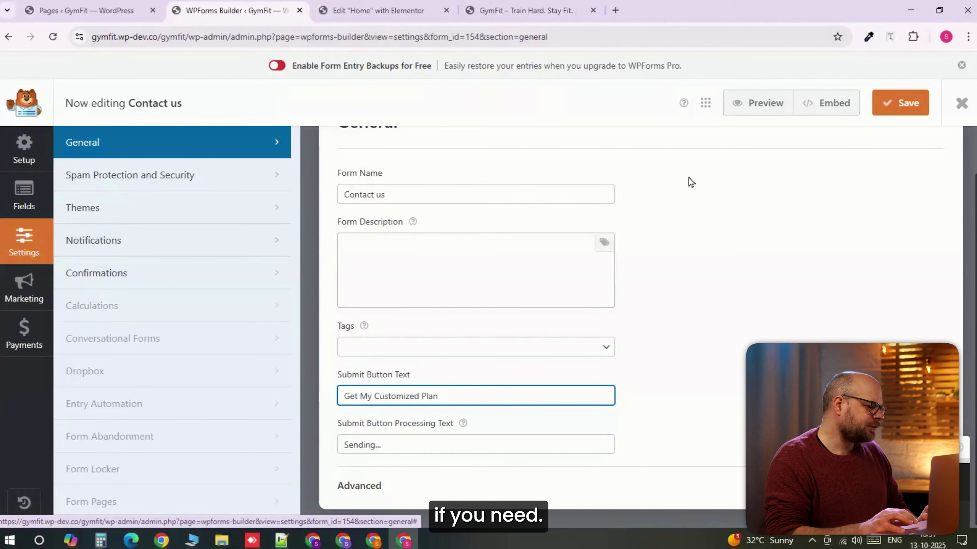
pyautogui.click(894, 110)
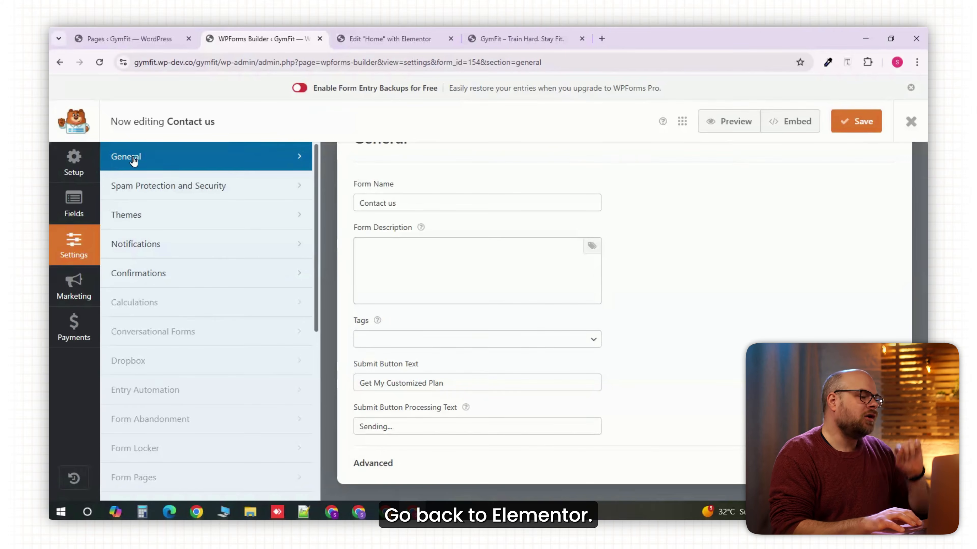
# - Switch to the Elementor Home editor and add a WPForms widget showing the "Contact us" form in the contact section's empty right column
pyautogui.hotkey('ctrl', 'Tab')
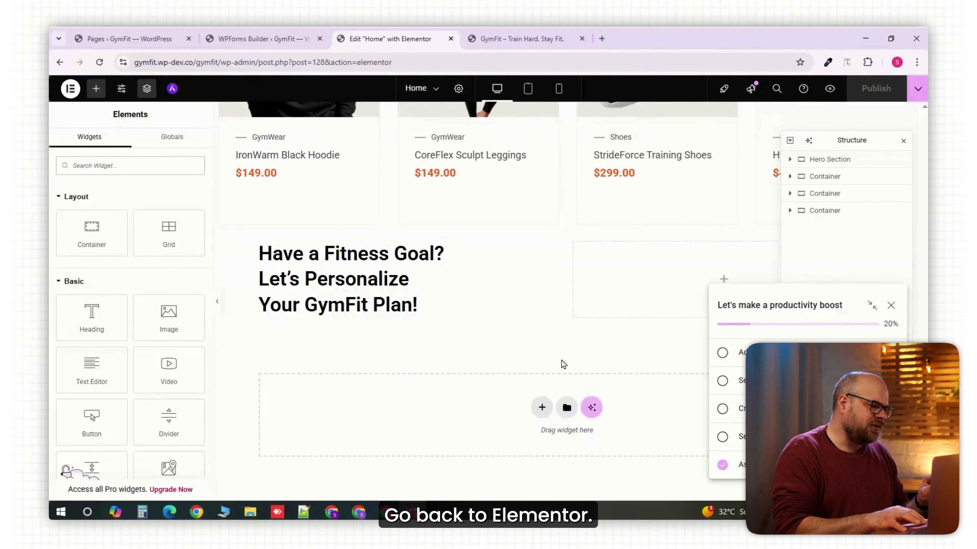
pyautogui.click(662, 260)
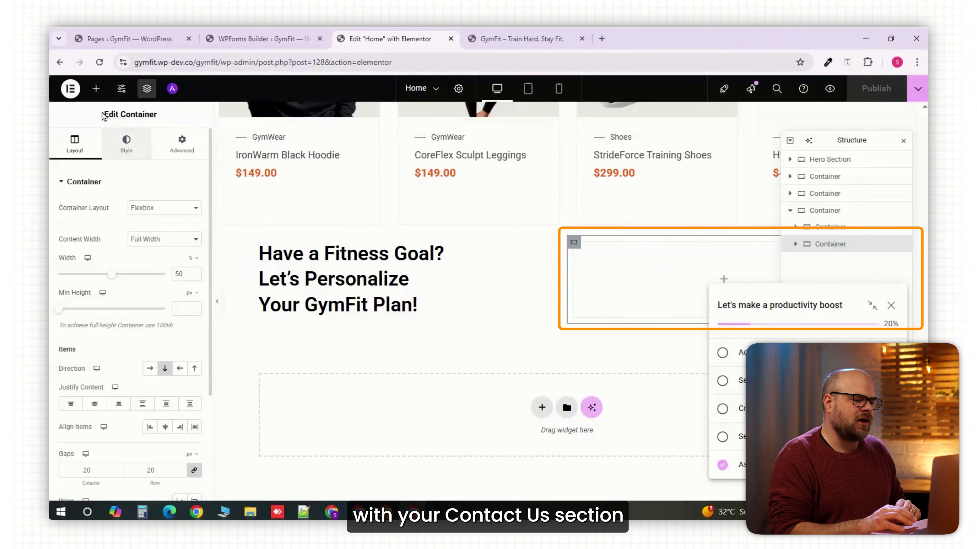
pyautogui.click(95, 88)
pyautogui.write('forms')
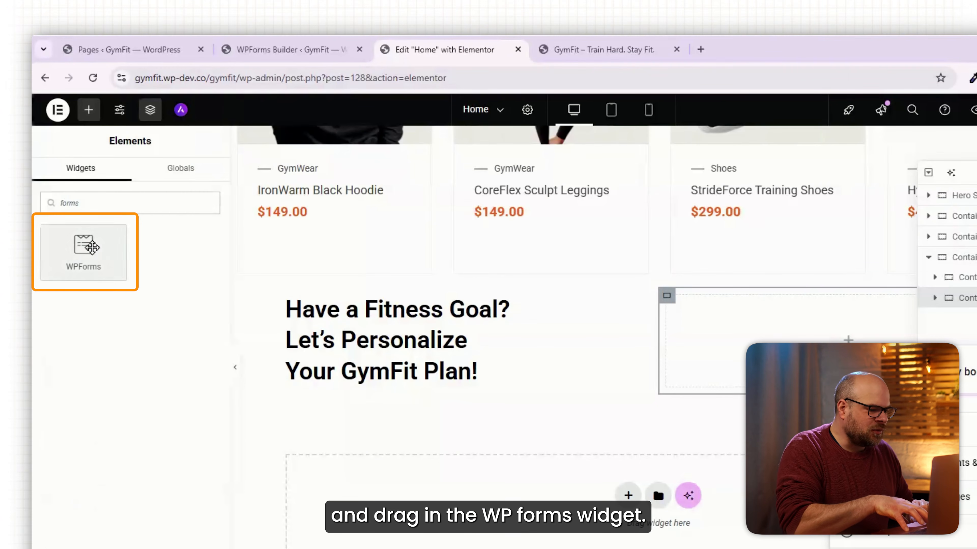
pyautogui.click(92, 248)
pyautogui.click(131, 271)
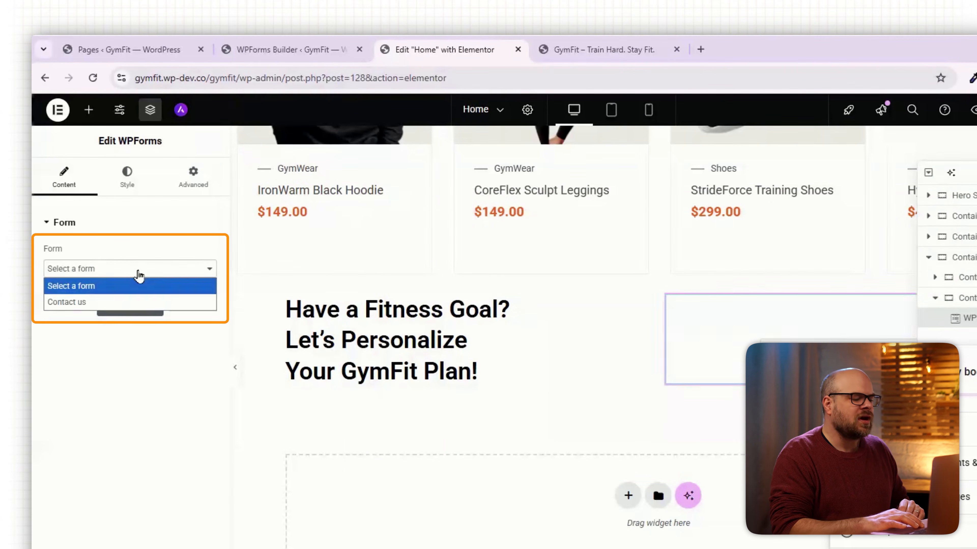
pyautogui.click(80, 302)
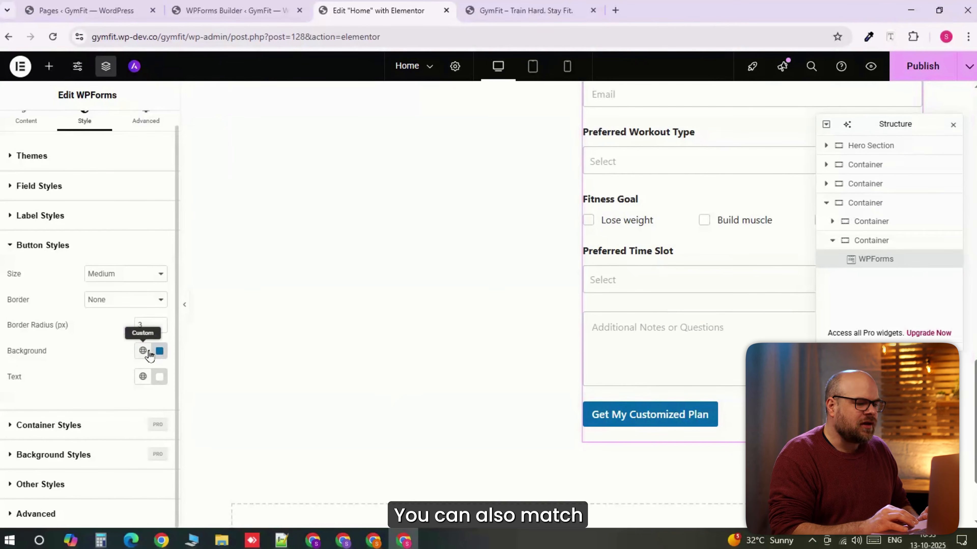
# - Set the background color of the form's submit button to #E66323
pyautogui.scroll(1, 93, 332)
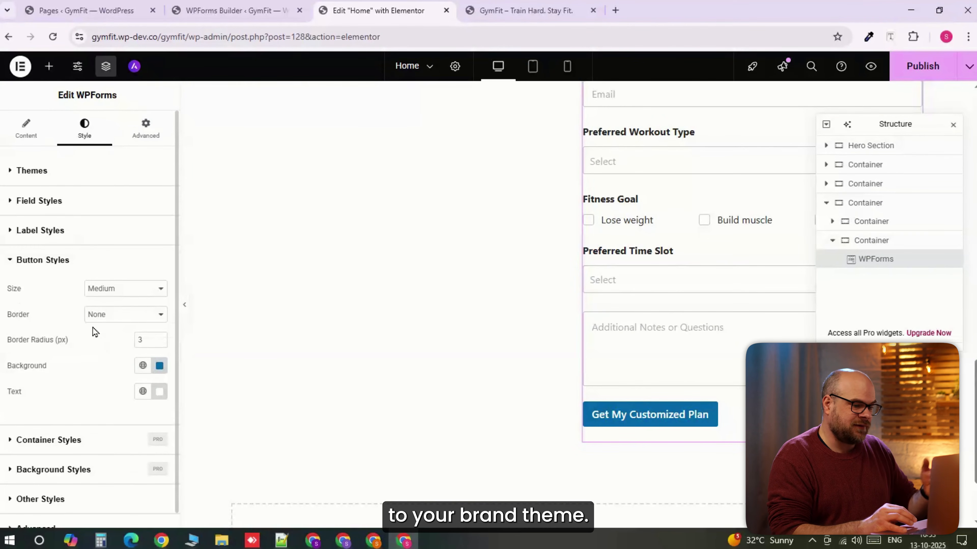
pyautogui.click(165, 372)
pyautogui.moveTo(124, 333); pyautogui.dragTo(95, 335)
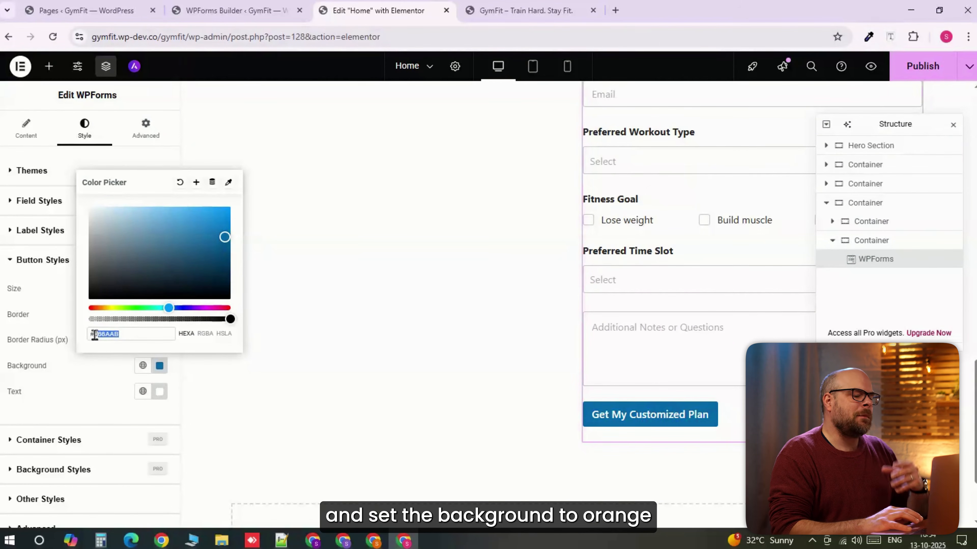
pyautogui.write('#E66323')
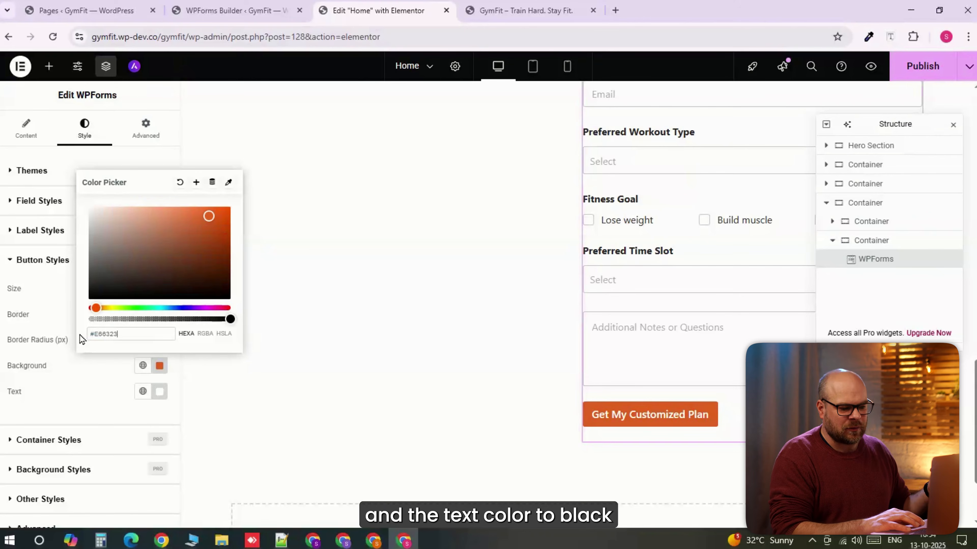
pyautogui.click(18, 325)
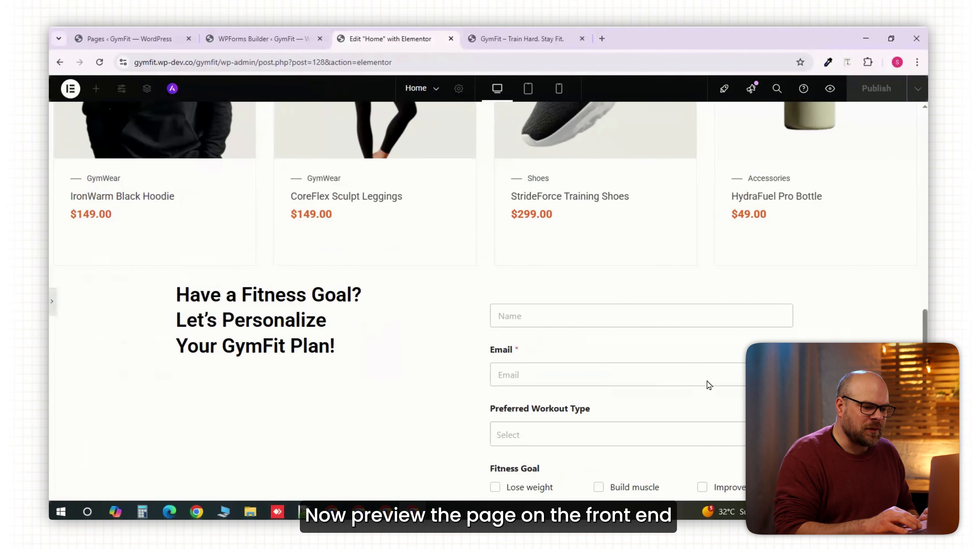
# - Give the contact section's empty left container a classic background image of the woman sitting on the steps
pyautogui.scroll(2, 660, 361)
pyautogui.scroll(-8, 659, 361)
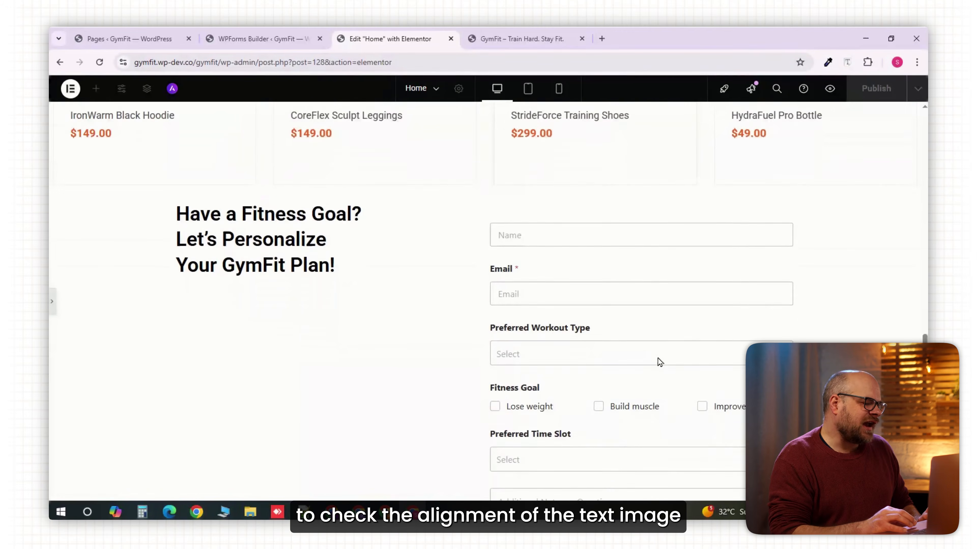
pyautogui.scroll(-1, 660, 362)
pyautogui.scroll(4, 660, 361)
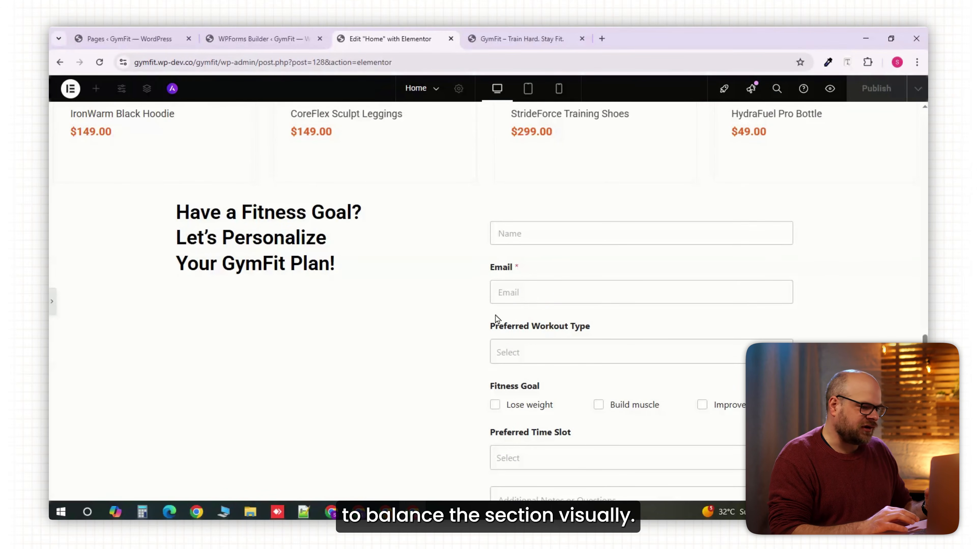
pyautogui.click(53, 302)
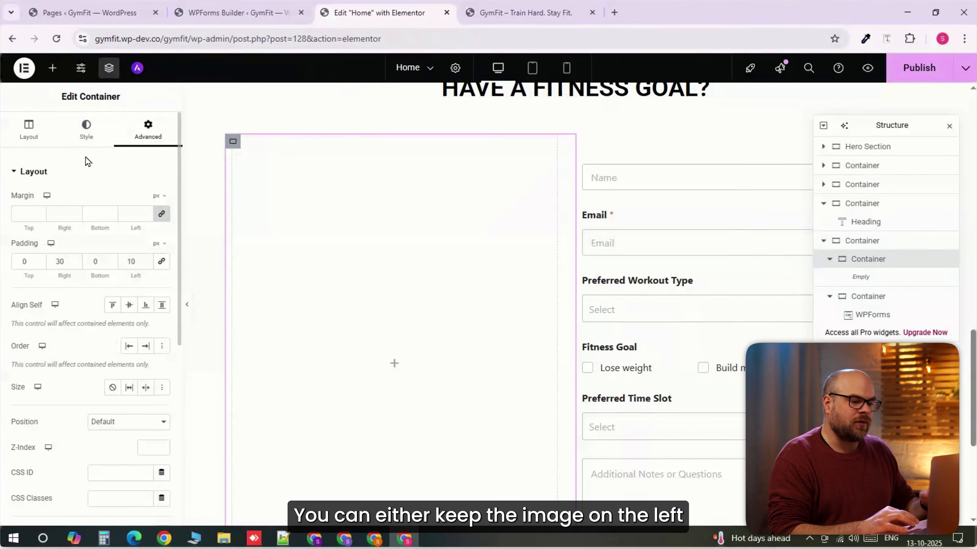
pyautogui.click(126, 141)
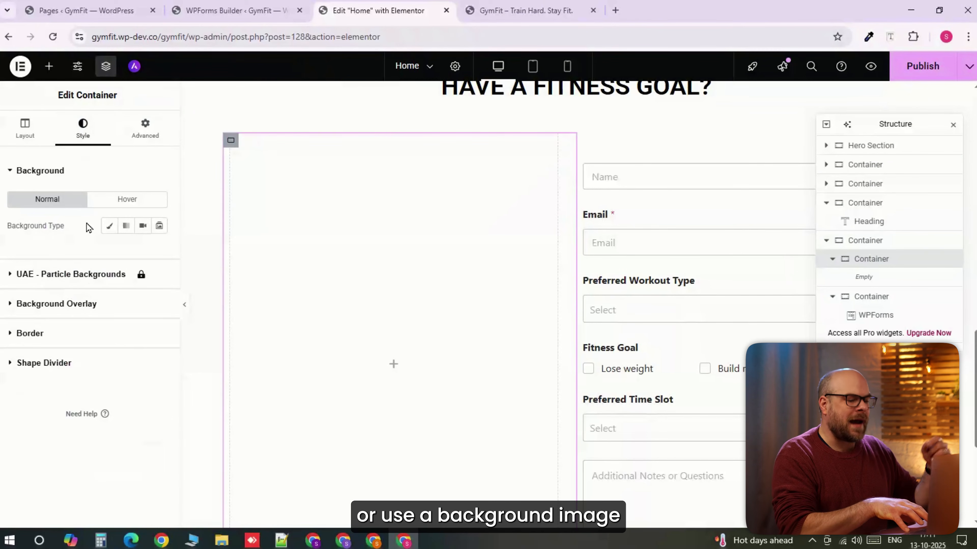
pyautogui.click(109, 226)
pyautogui.click(82, 346)
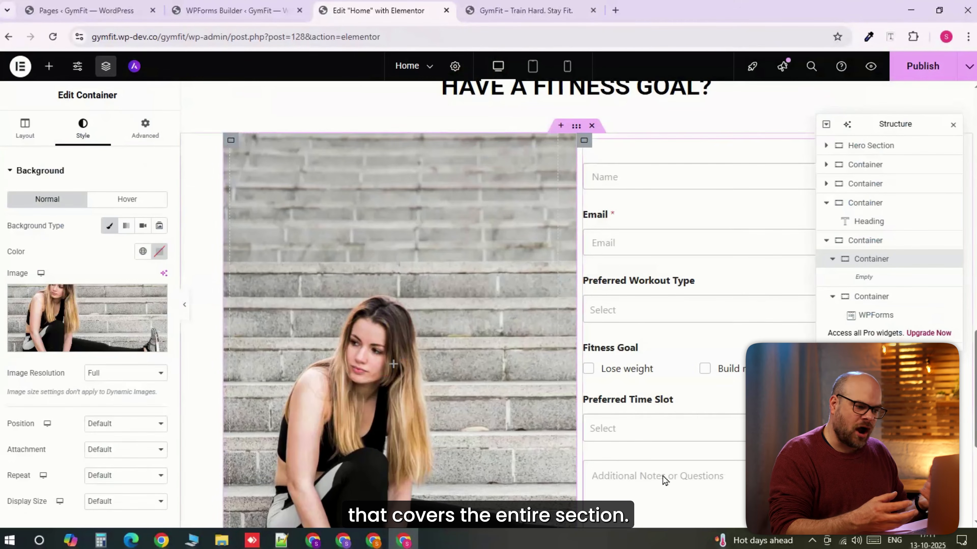
# - Set a 25 px border radius on all corners of the left image container
pyautogui.scroll(-3, 461, 413)
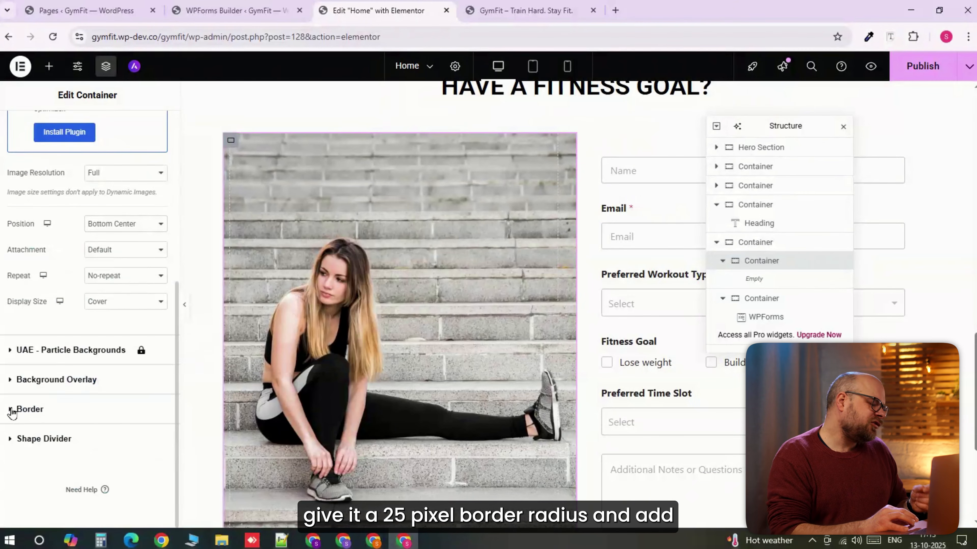
pyautogui.click(13, 410)
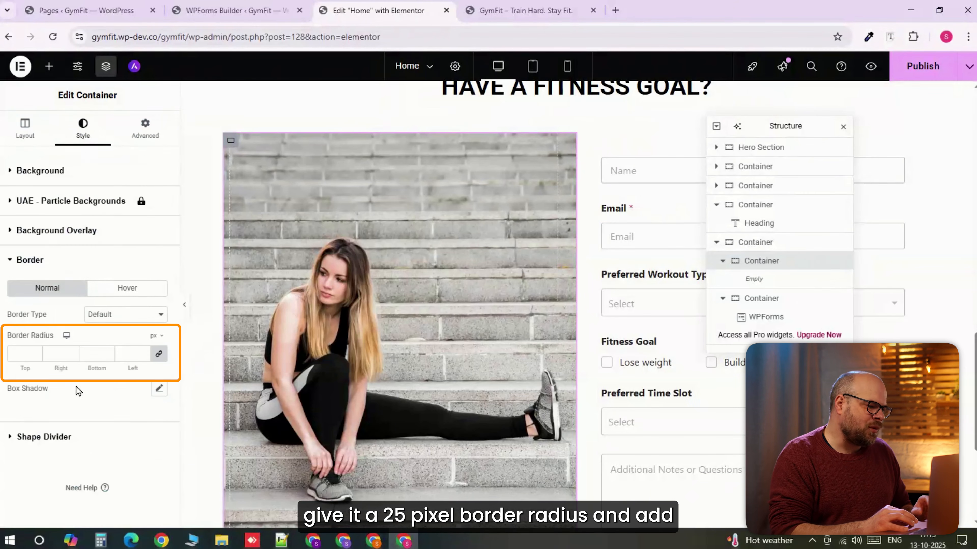
pyautogui.click(127, 354)
pyautogui.write('25')
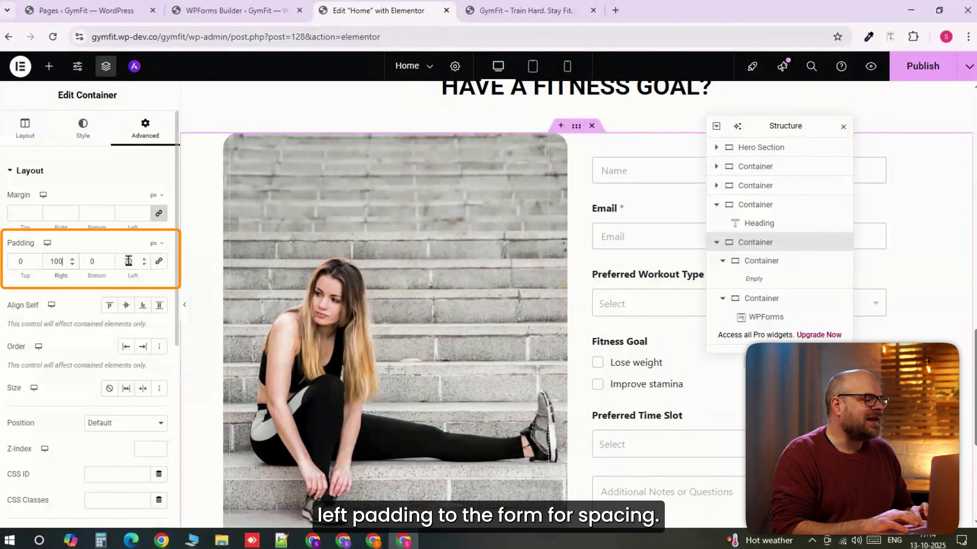
# - Set the left padding of the parent container holding the image and form to 100 px
pyautogui.click(129, 261)
pyautogui.write('7')
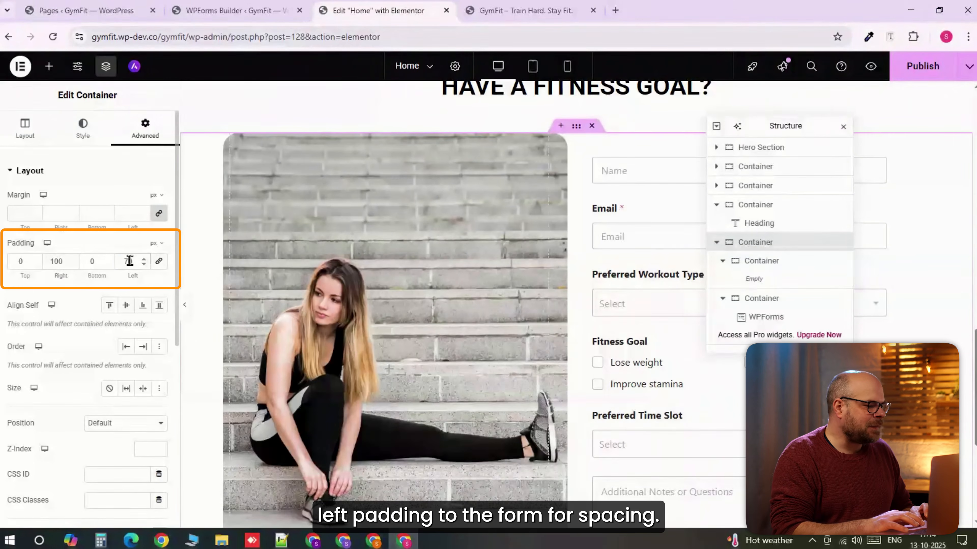
pyautogui.write('0')
pyautogui.write('10')
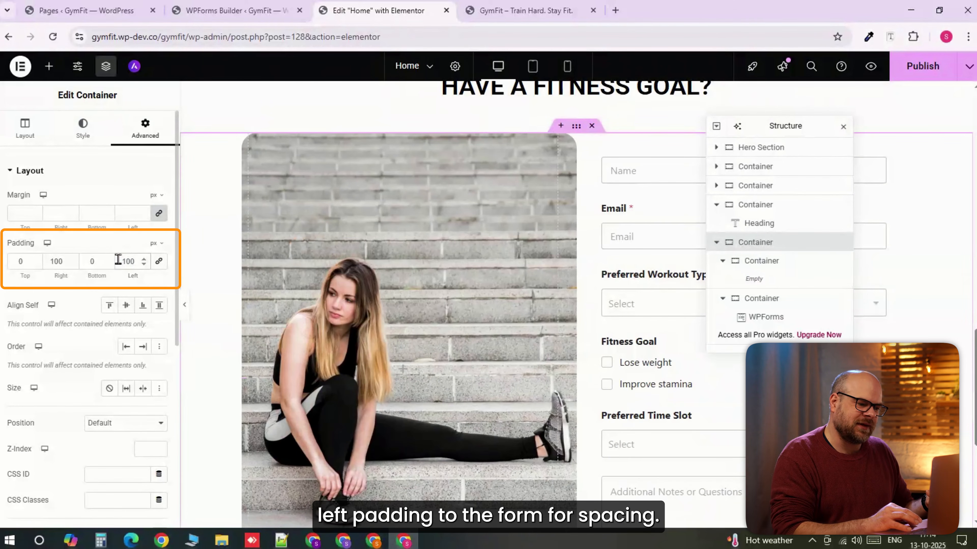
# - Publish the page and review the contact section's image and form alignment in the front-end preview
pyautogui.click(917, 76)
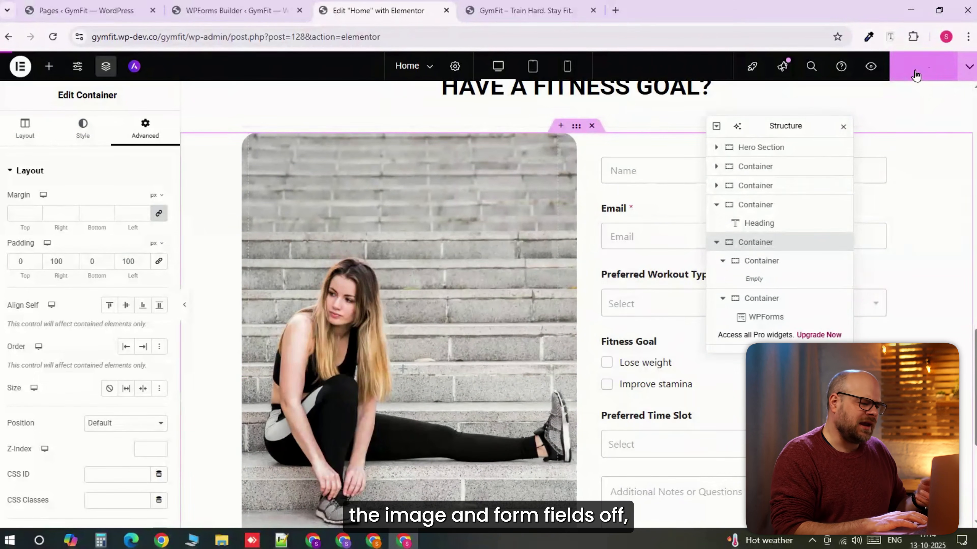
pyautogui.scroll(-5, 533, 277)
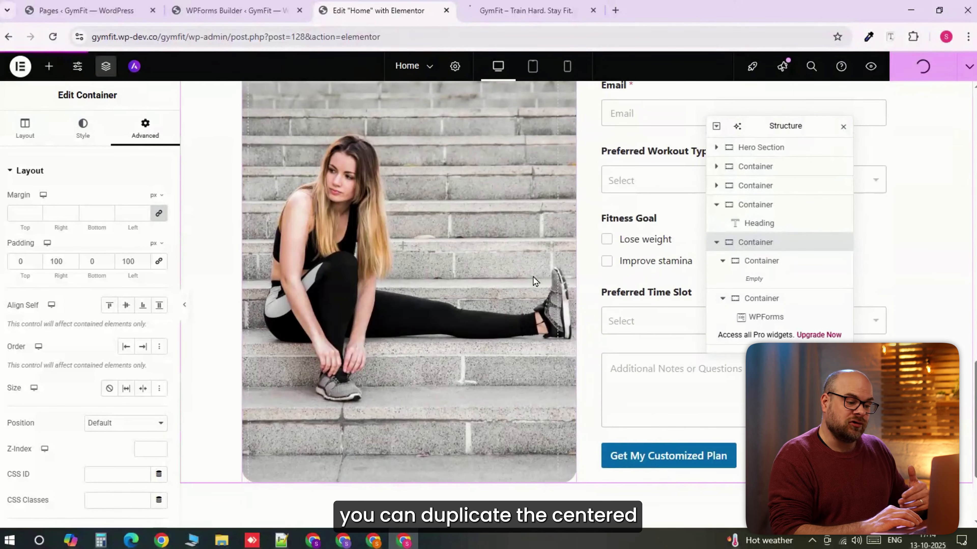
pyautogui.scroll(5, 534, 277)
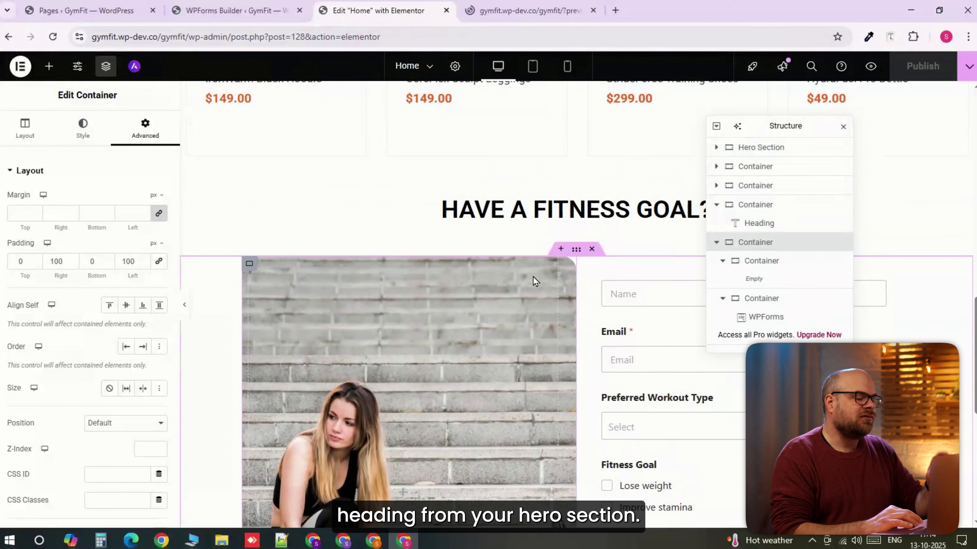
pyautogui.scroll(-1, 533, 277)
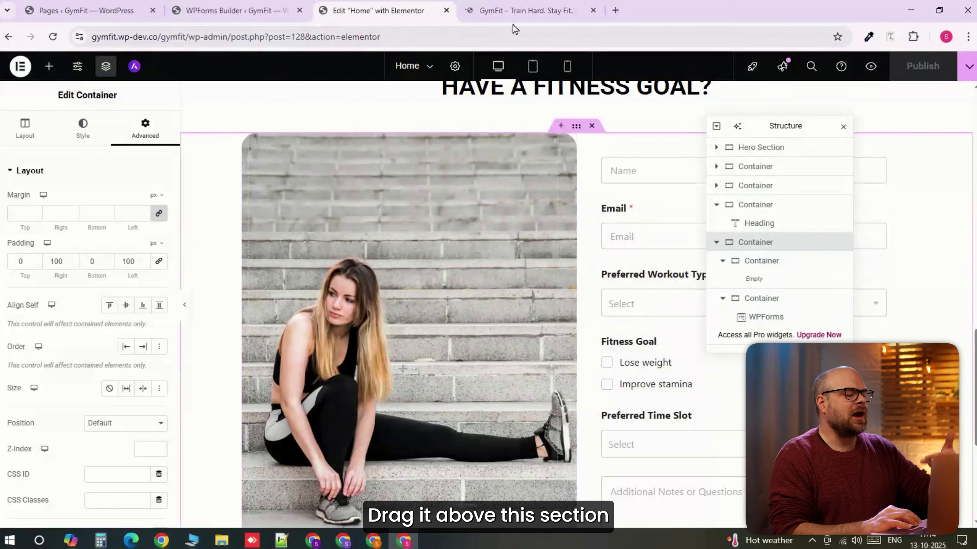
pyautogui.click(514, 8)
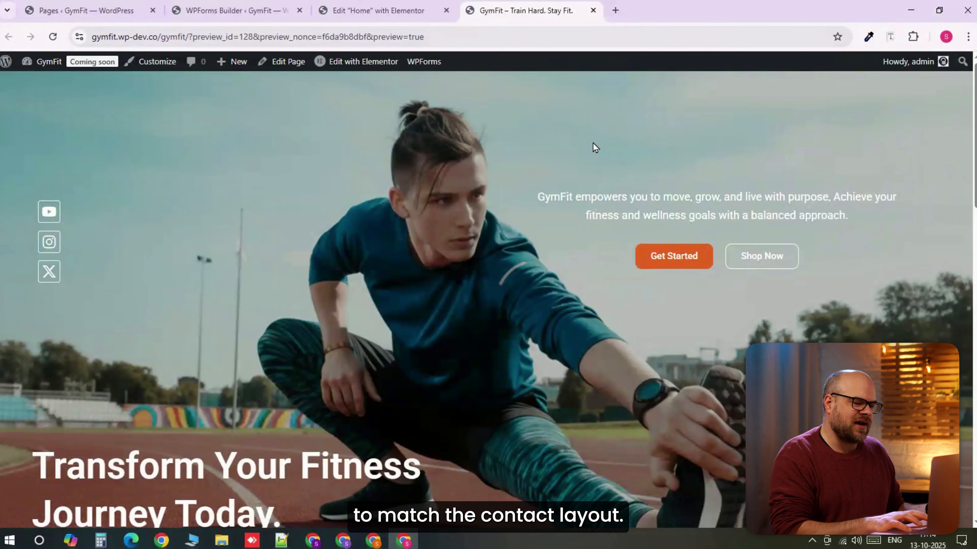
pyautogui.scroll(-5, 593, 144)
pyautogui.scroll(-15, 592, 142)
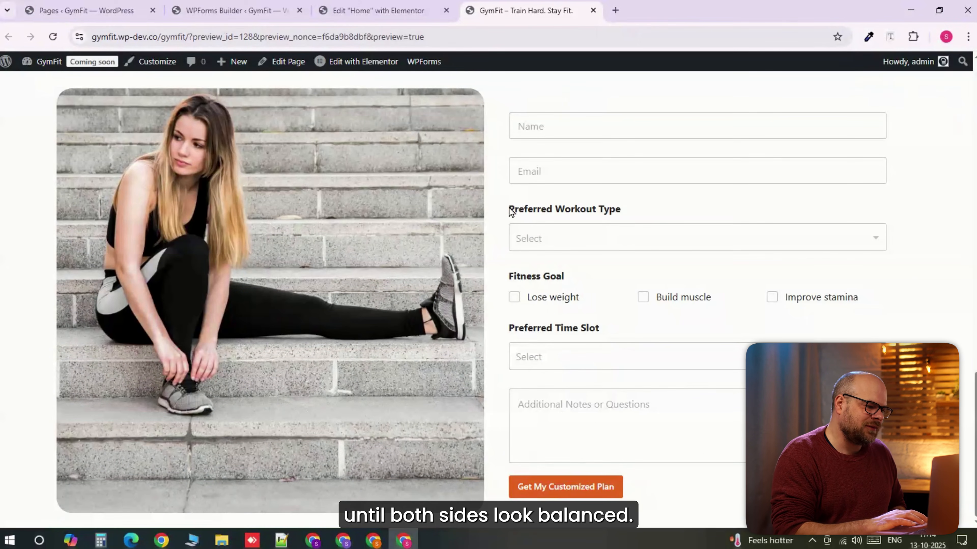
pyautogui.scroll(1, 510, 211)
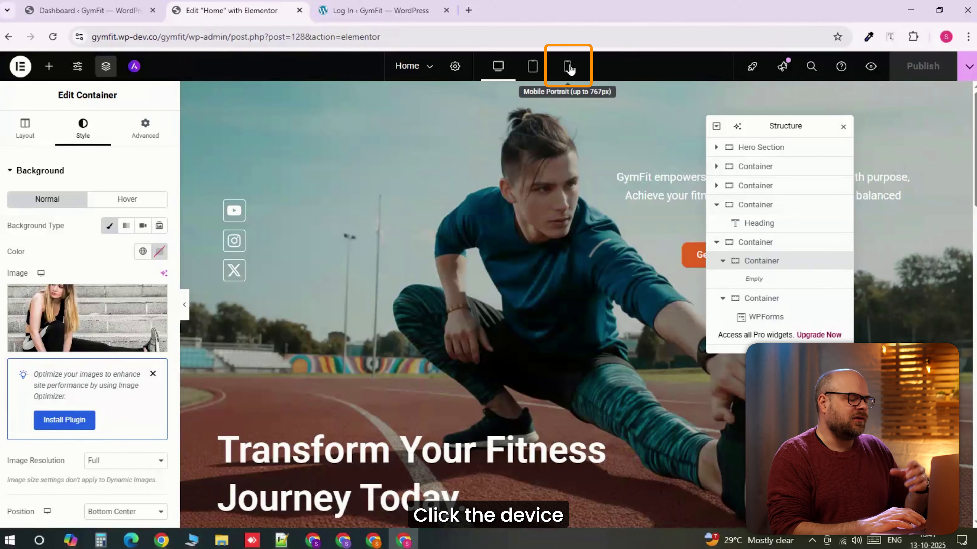
# - In the mobile portrait view, hide the hero section's social icons container on tablet portrait and mobile portrait
pyautogui.click(568, 67)
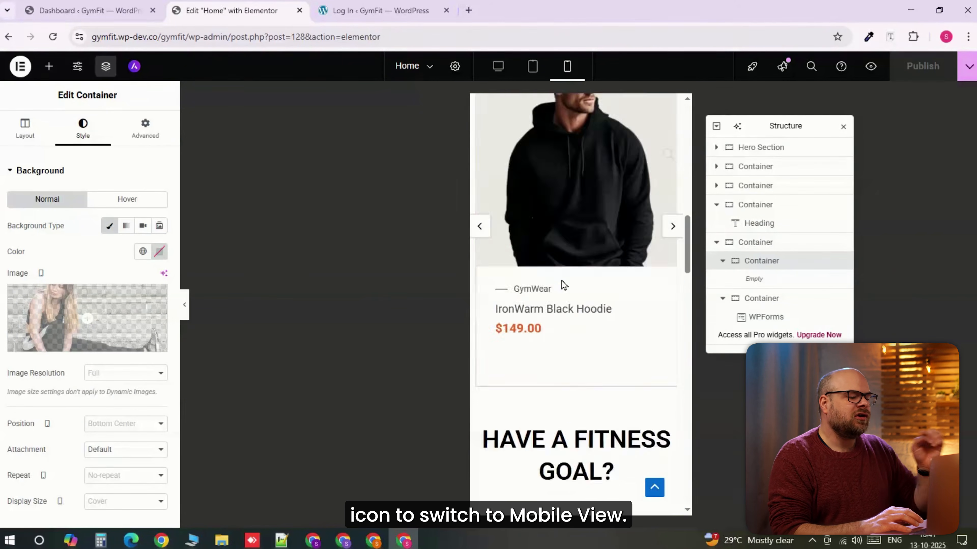
pyautogui.moveTo(687, 275); pyautogui.dragTo(688, 126)
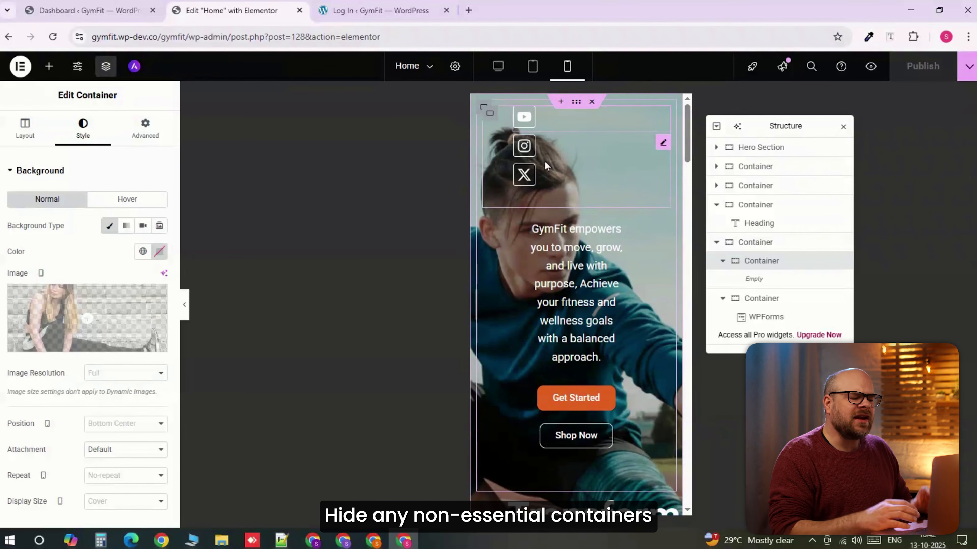
pyautogui.click(489, 114)
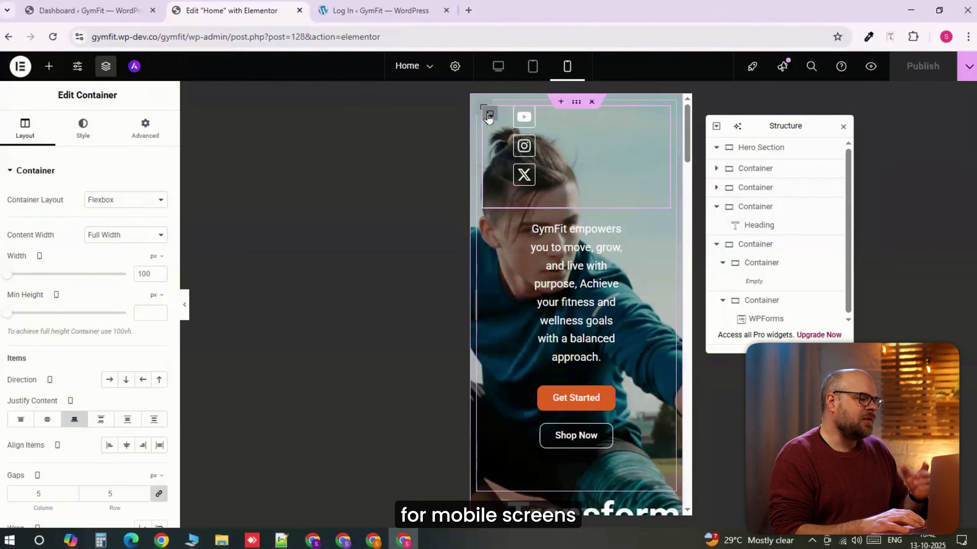
pyautogui.click(145, 133)
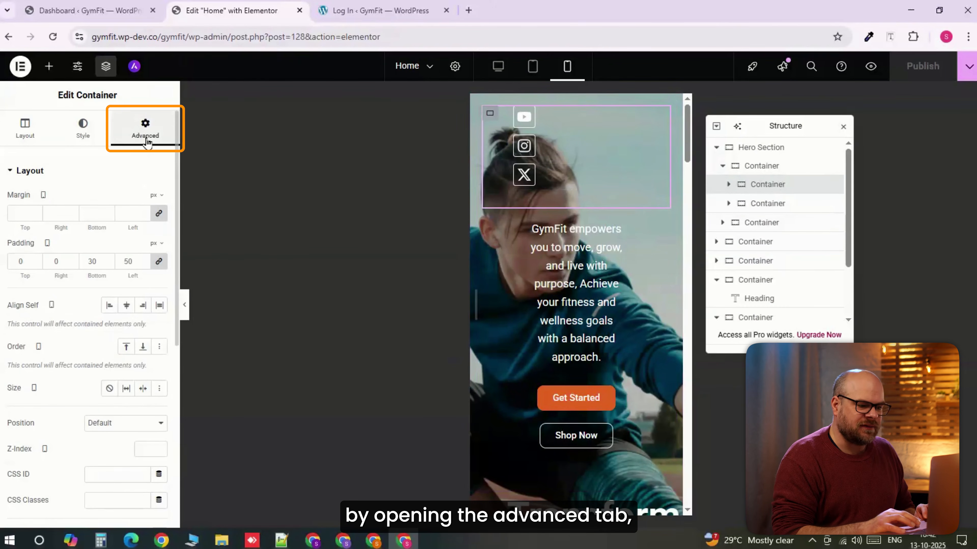
pyautogui.scroll(-8, 88, 397)
pyautogui.click(41, 402)
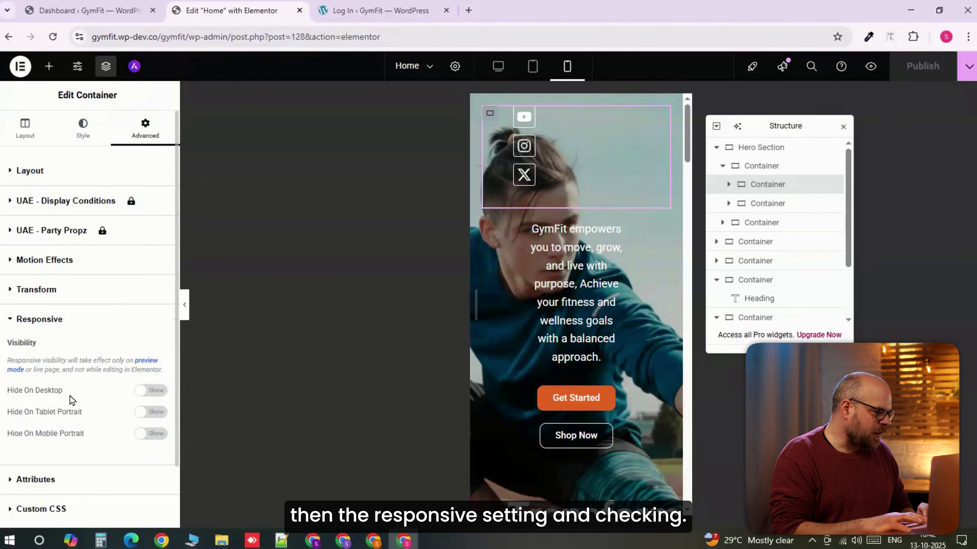
pyautogui.click(154, 414)
pyautogui.click(152, 433)
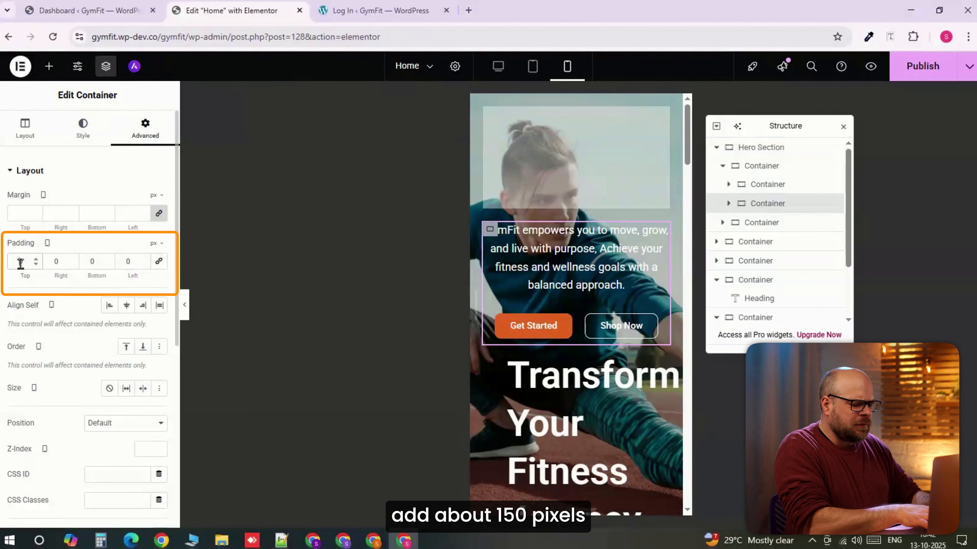
# - Set the mobile top padding of the hero container with the intro text and buttons to 150 px
pyautogui.write('150')
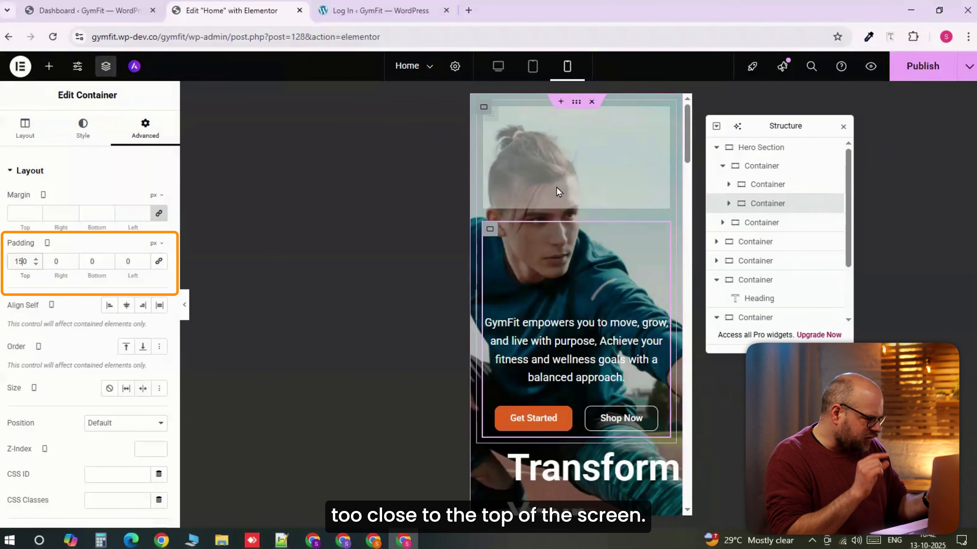
pyautogui.scroll(-5, 556, 188)
pyautogui.scroll(-2, 581, 233)
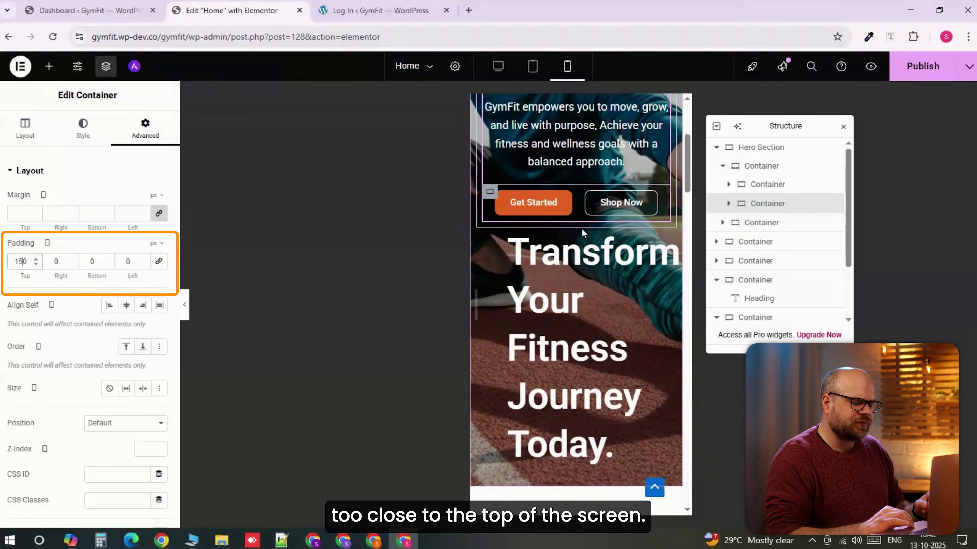
# - Set the mobile width of the "Transform Your Fitness Journey Today." heading to Full Width (100%)
pyautogui.click(581, 228)
pyautogui.click(150, 300)
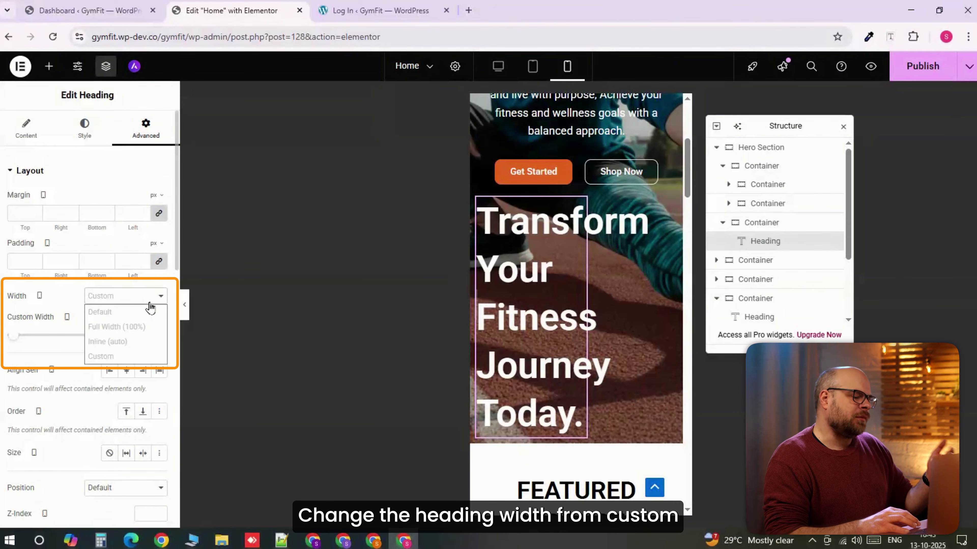
pyautogui.click(143, 328)
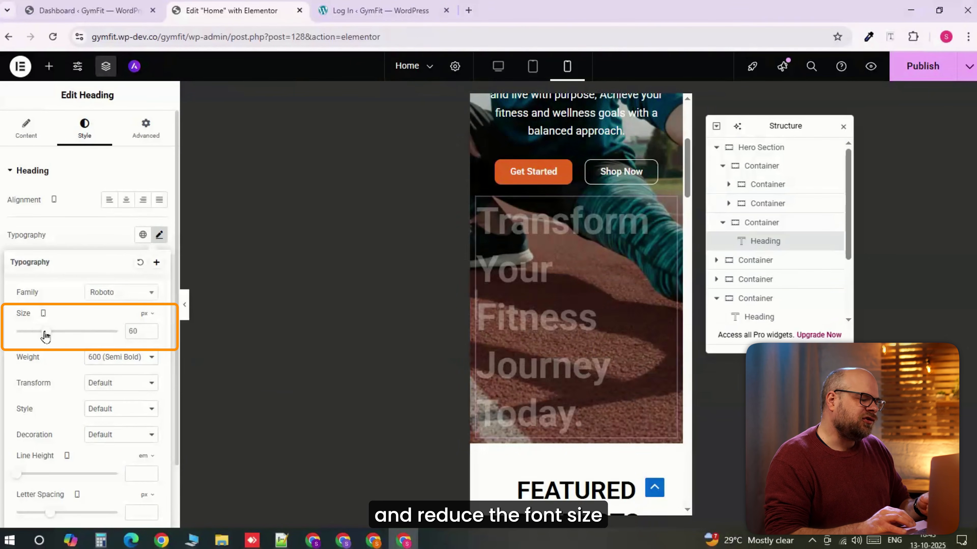
# - Set the mobile font size of the "Transform Your Fitness Journey Today." heading to 45 px
pyautogui.moveTo(43, 334); pyautogui.dragTo(42, 336)
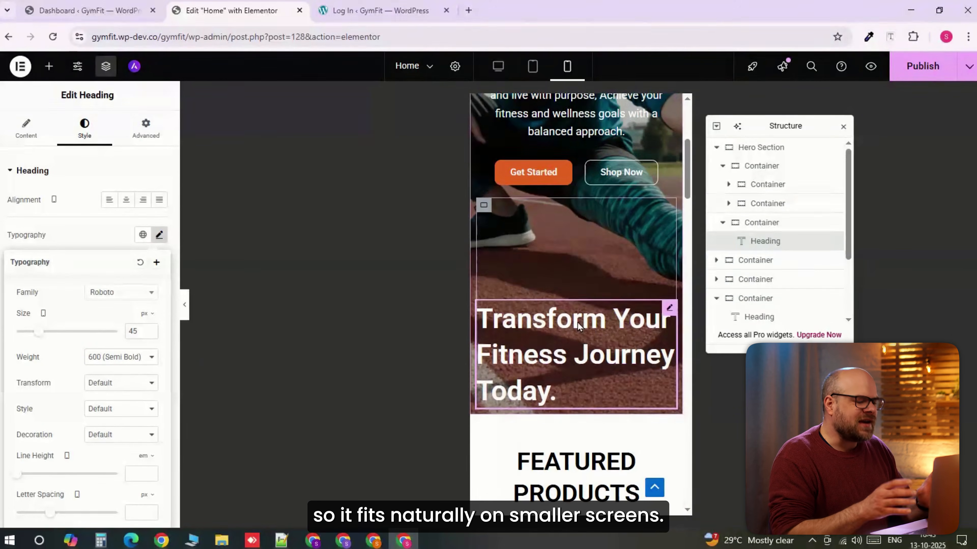
pyautogui.scroll(3, 577, 322)
pyautogui.scroll(3, 573, 325)
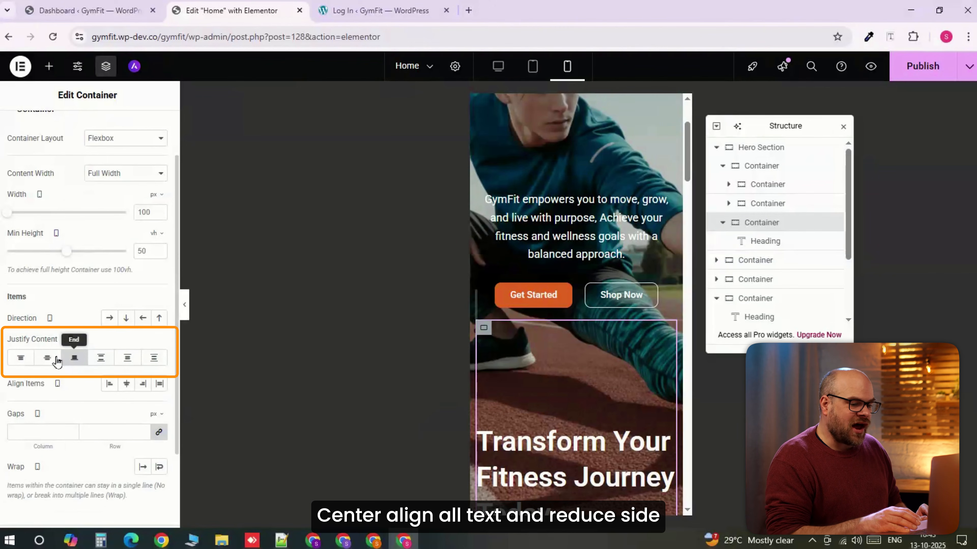
# - Justify the hero heading container's content to Center on mobile and set its left and right padding to 10 px, top and bottom 0
pyautogui.click(47, 358)
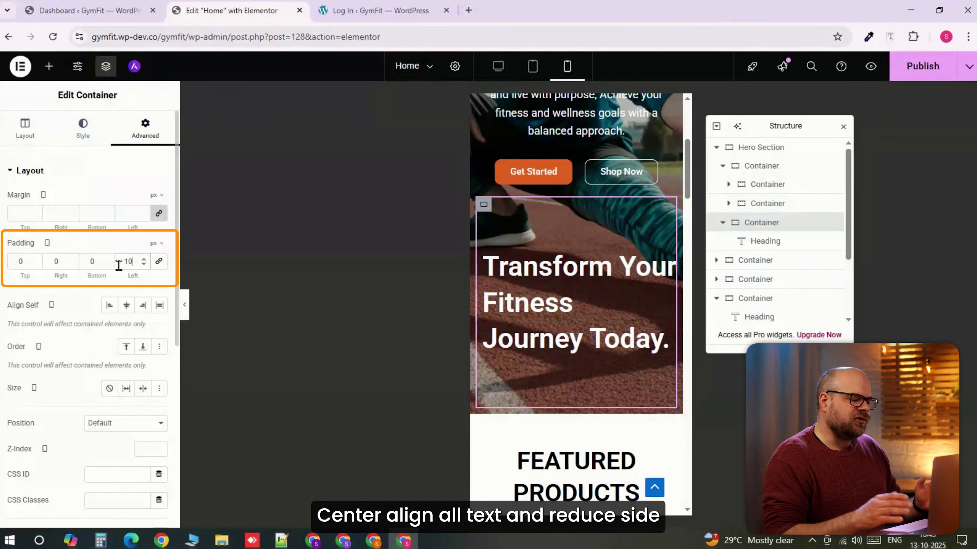
pyautogui.click(71, 260)
pyautogui.press('BackSpace')
pyautogui.write('10')
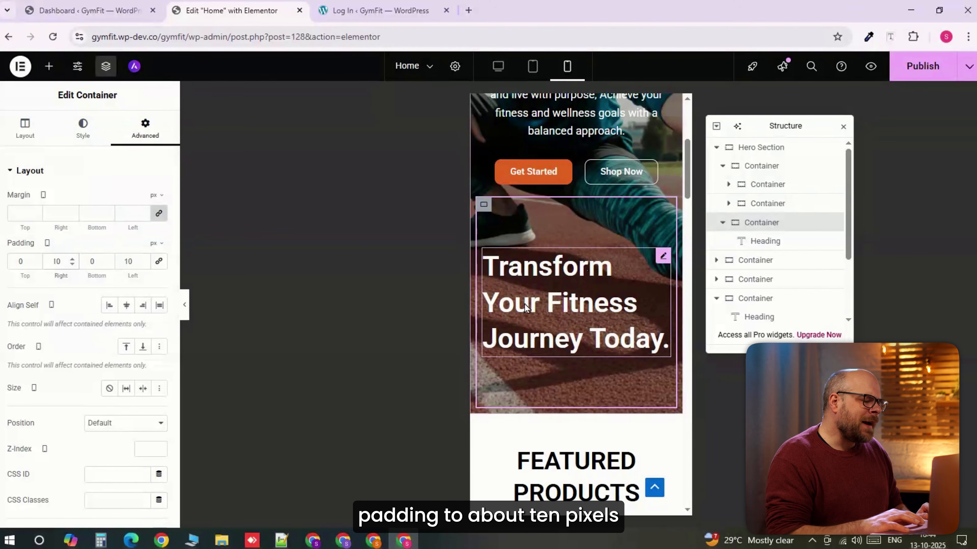
pyautogui.scroll(-2, 524, 304)
pyautogui.scroll(6, 523, 301)
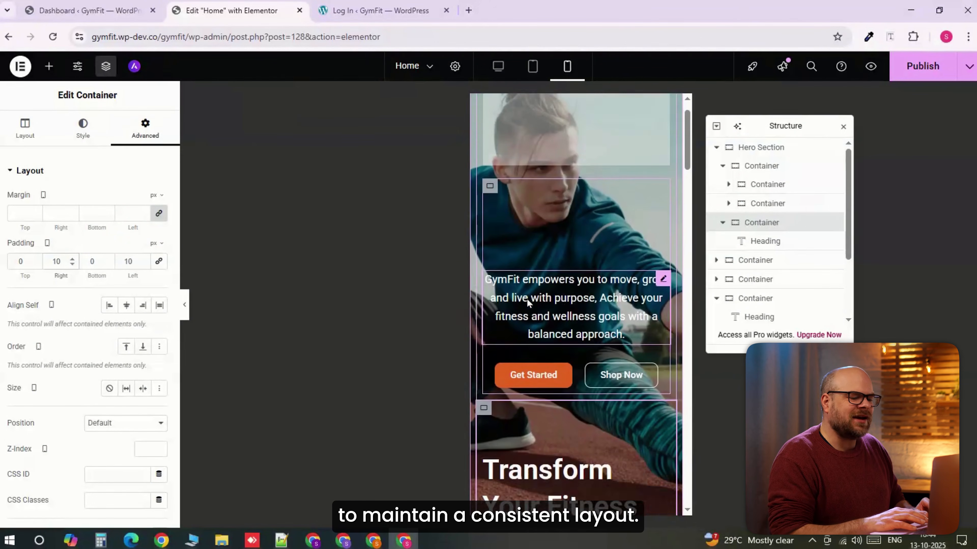
# - Set the mobile minimum height of the image container under "HAVE A FITNESS GOAL?" to 65 vh
pyautogui.scroll(-5, 526, 299)
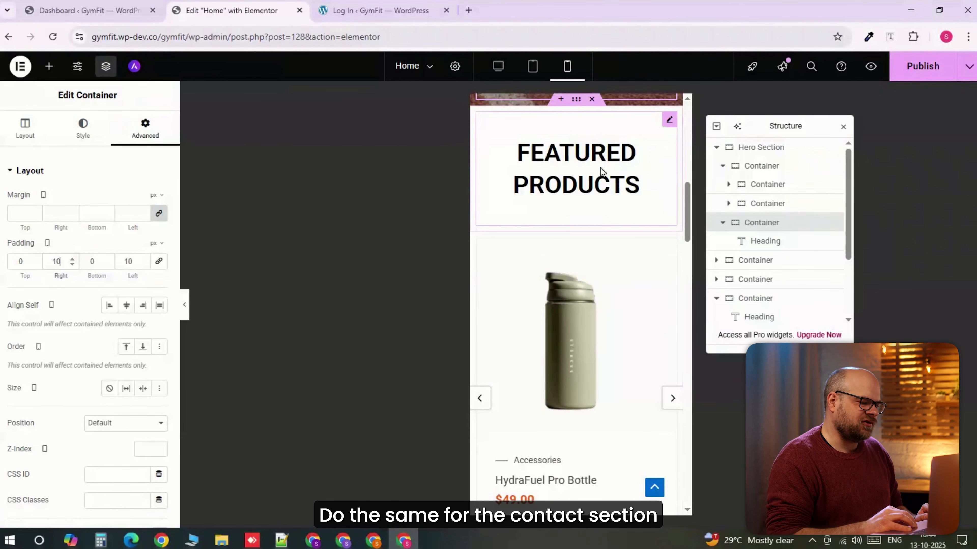
pyautogui.scroll(-6, 572, 227)
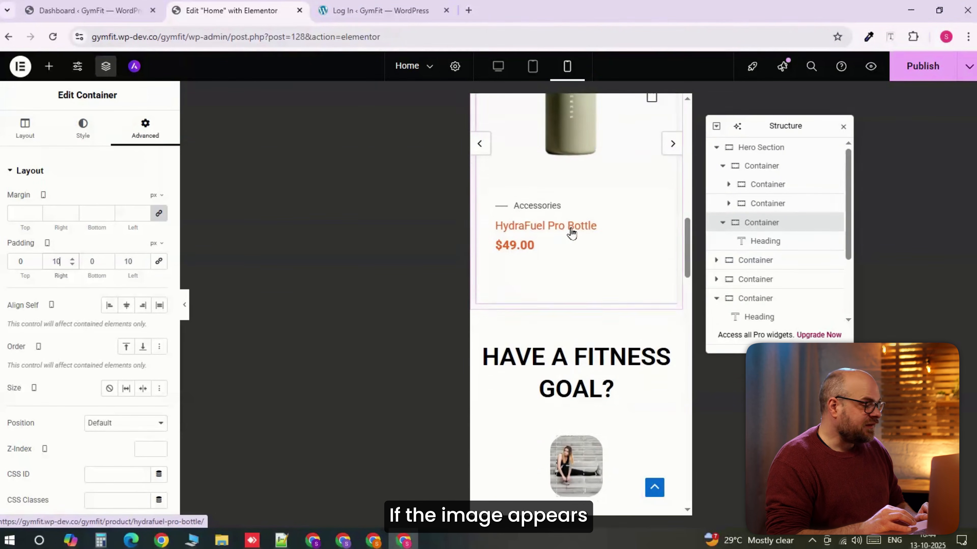
pyautogui.scroll(-3, 571, 233)
pyautogui.scroll(-5, 577, 279)
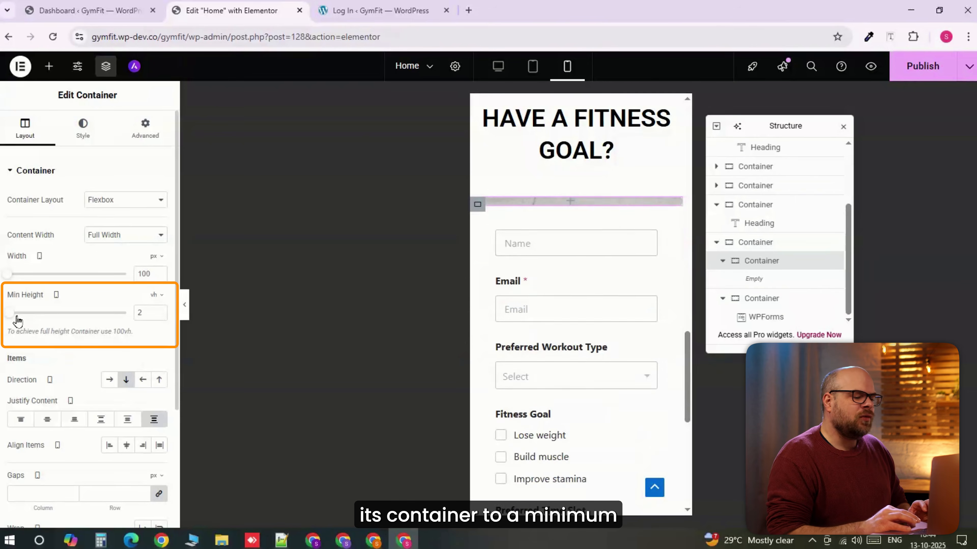
pyautogui.moveTo(15, 316); pyautogui.dragTo(81, 319)
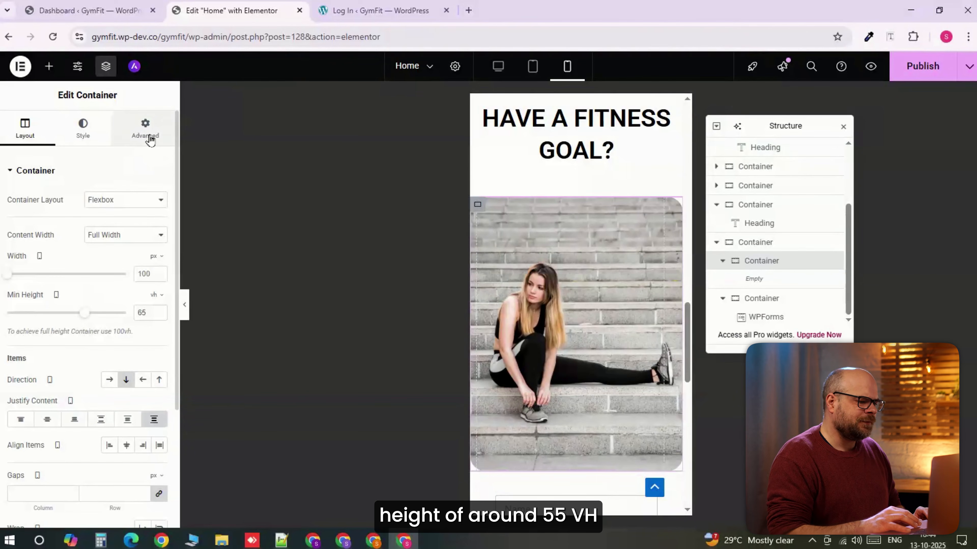
# - Set the mobile left padding of the container holding the contact image and form to 10 px and publish the page
pyautogui.click(148, 137)
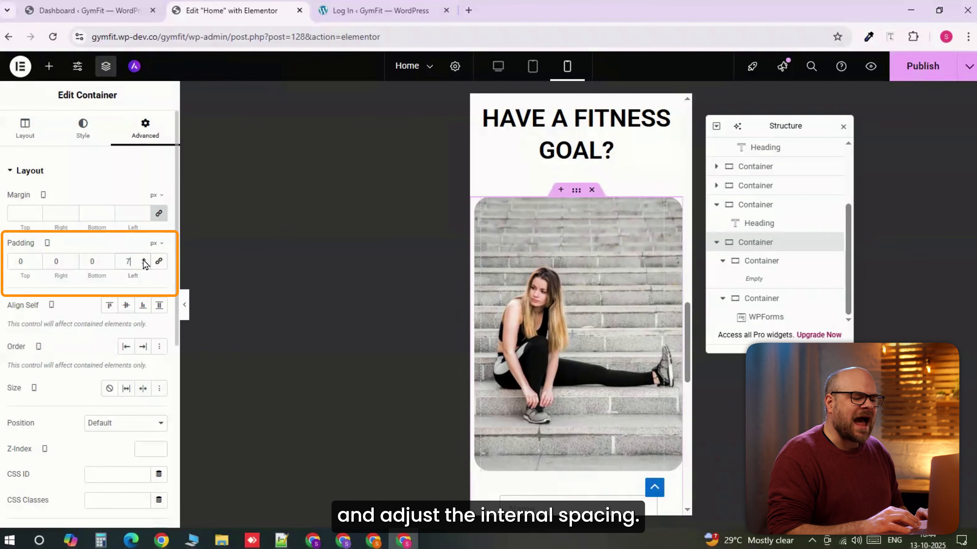
pyautogui.click(143, 261)
pyautogui.click(143, 261)
pyautogui.click(143, 261)
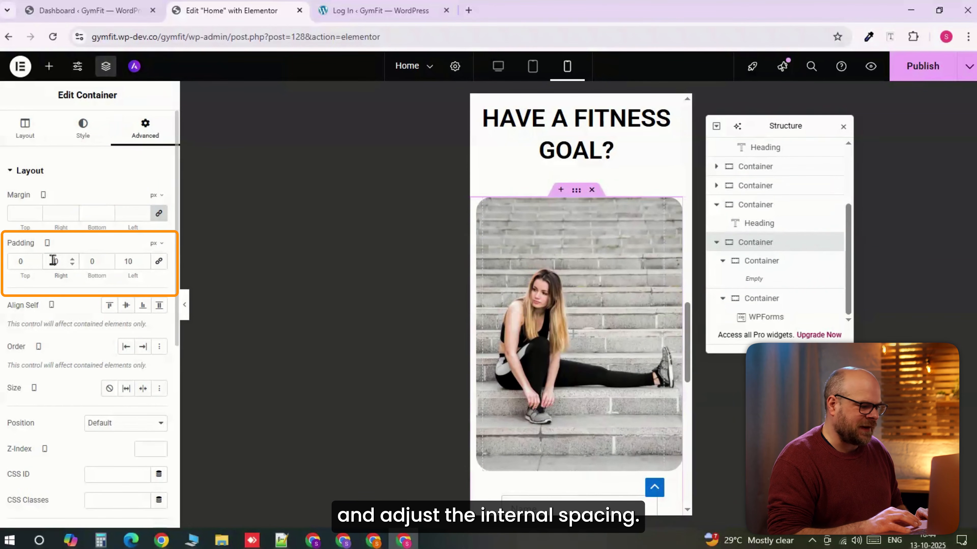
pyautogui.click(903, 73)
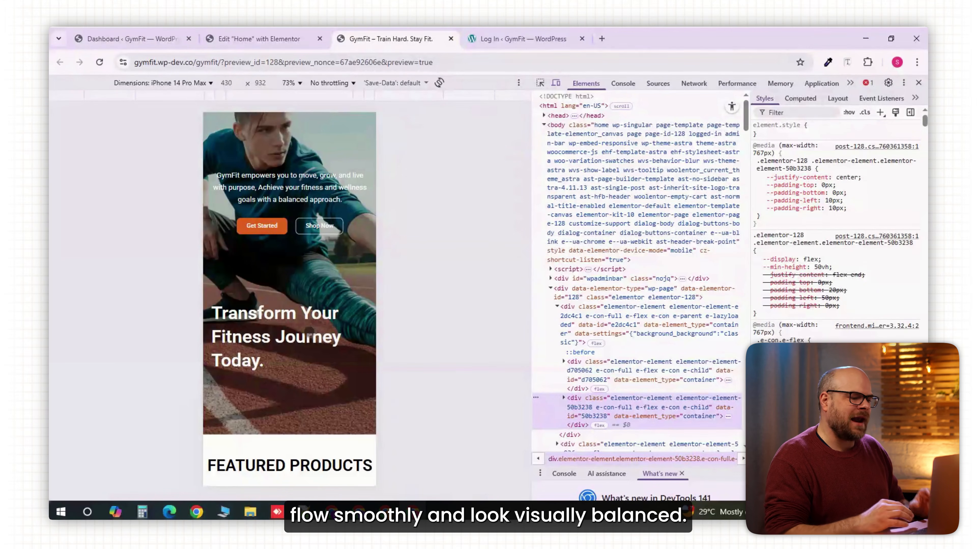
# - Return to the page editor's mobile portrait view and justify the hero heading container's content to End
pyautogui.click(269, 43)
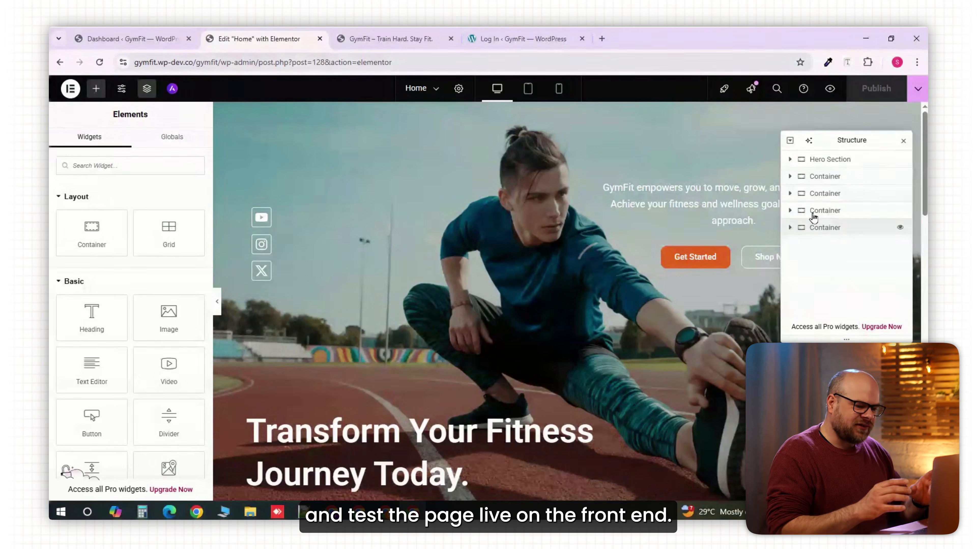
pyautogui.click(558, 88)
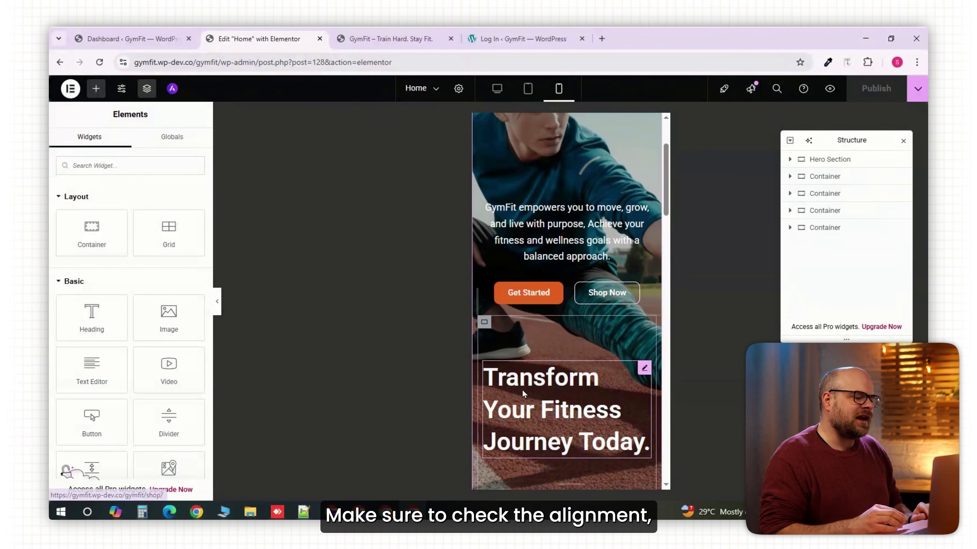
pyautogui.click(484, 322)
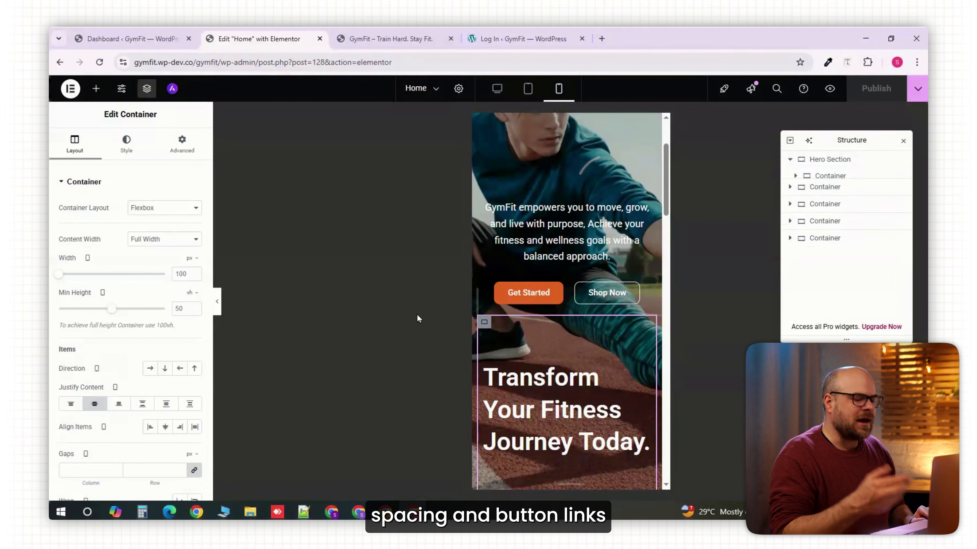
pyautogui.click(117, 404)
pyautogui.scroll(-3, 561, 350)
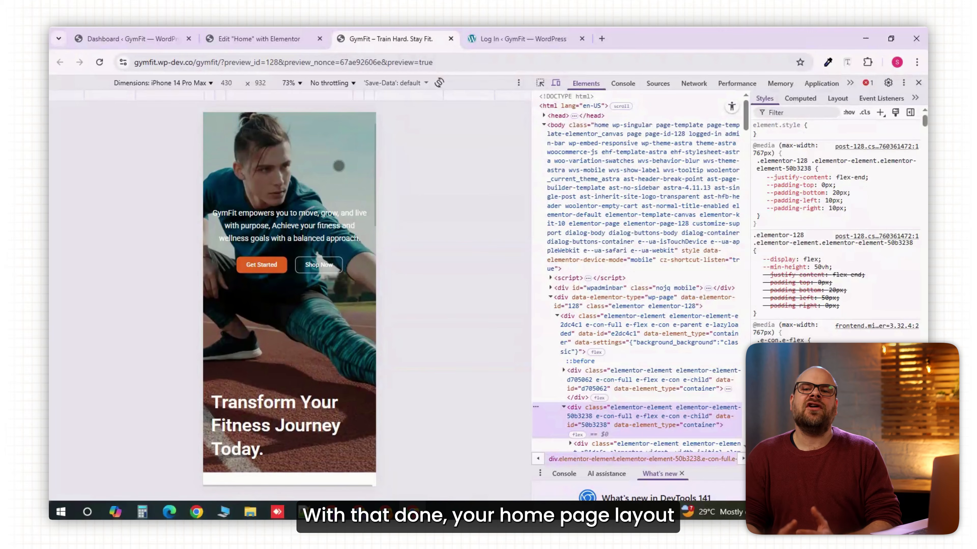
pyautogui.scroll(-10, 338, 166)
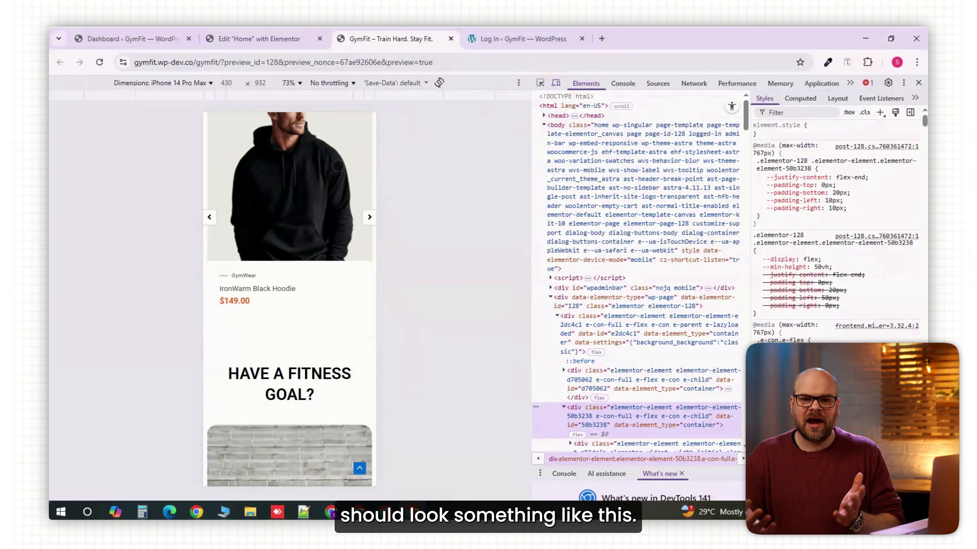
# - Review the published page in the iPhone 14 Pro Max preview, checking the featured products carousel and the contact form's Preferred Workout Type options
pyautogui.scroll(2, 338, 166)
pyautogui.click(368, 297)
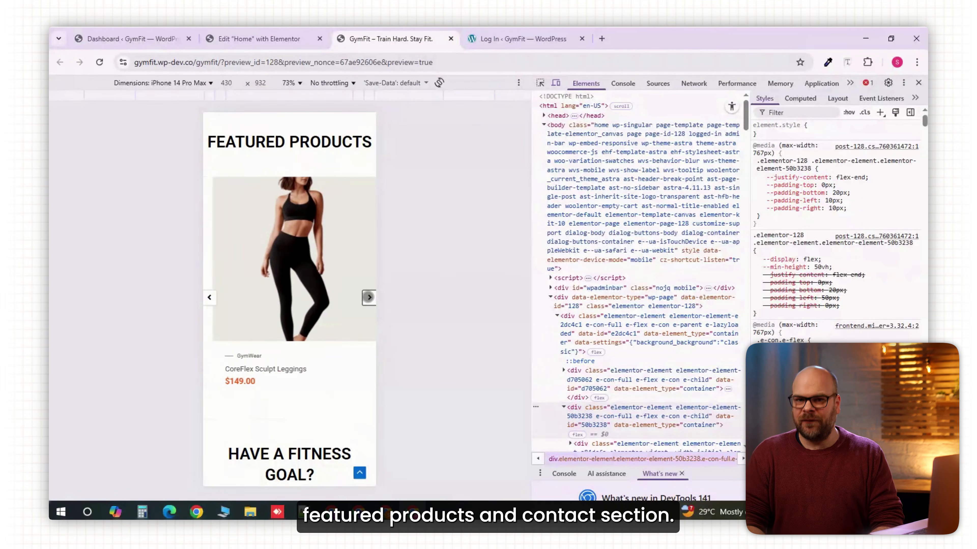
pyautogui.click(368, 297)
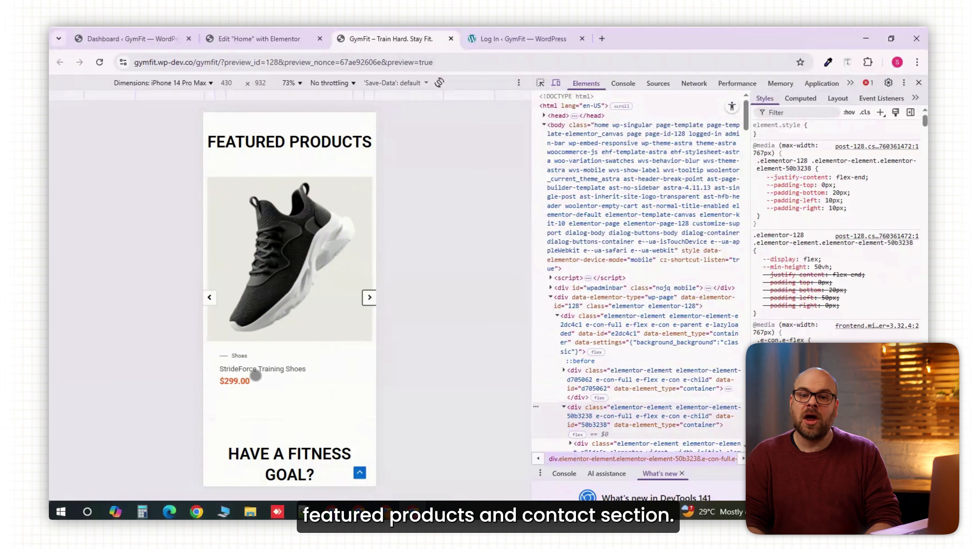
pyautogui.scroll(-2, 256, 376)
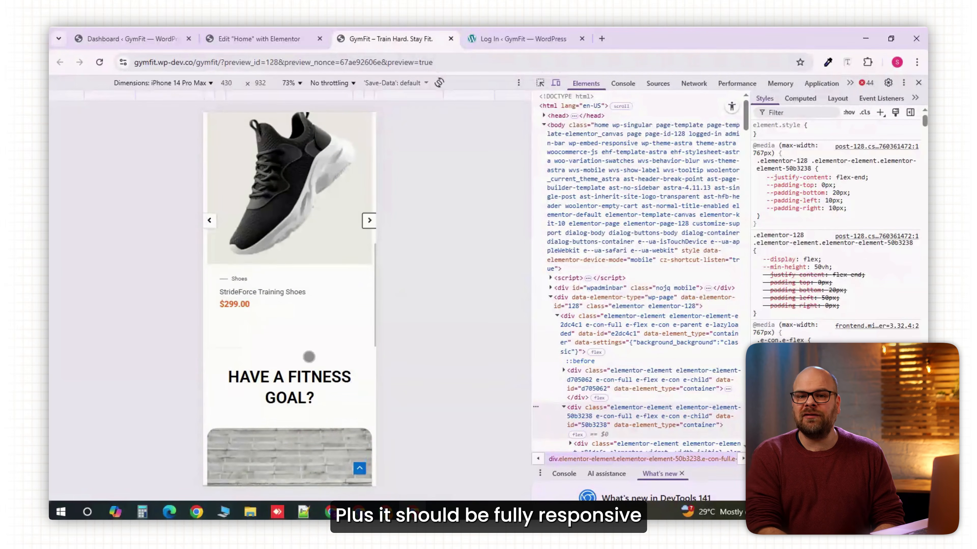
pyautogui.scroll(-8, 308, 357)
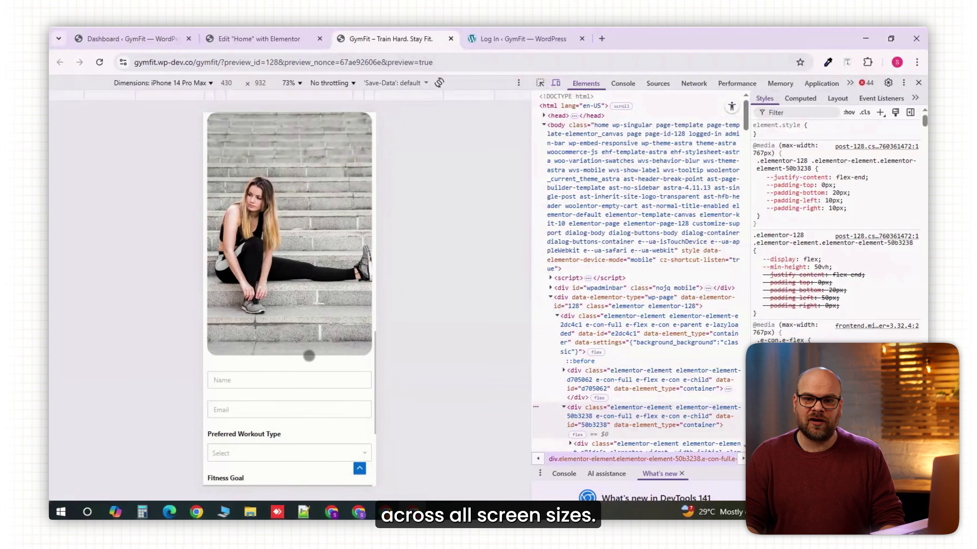
pyautogui.scroll(-5, 308, 356)
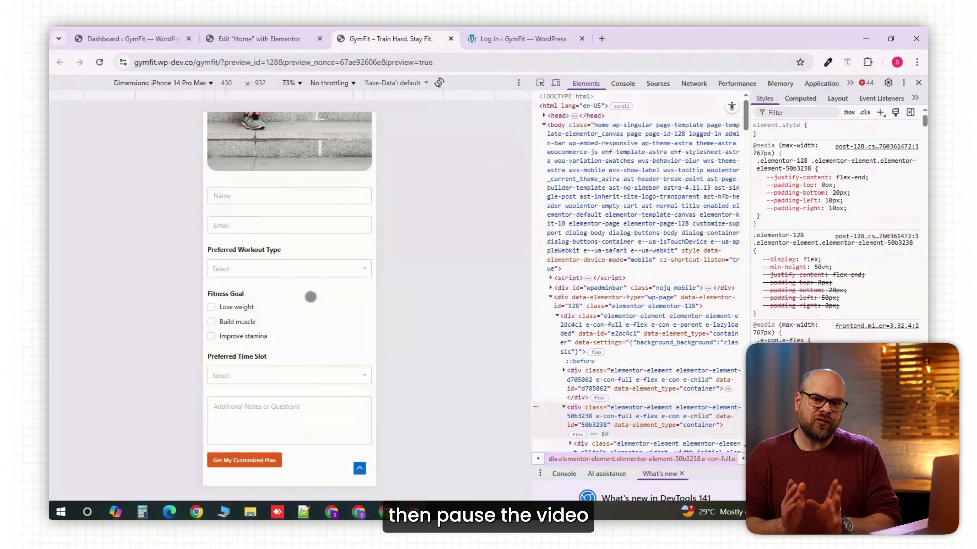
pyautogui.click(327, 270)
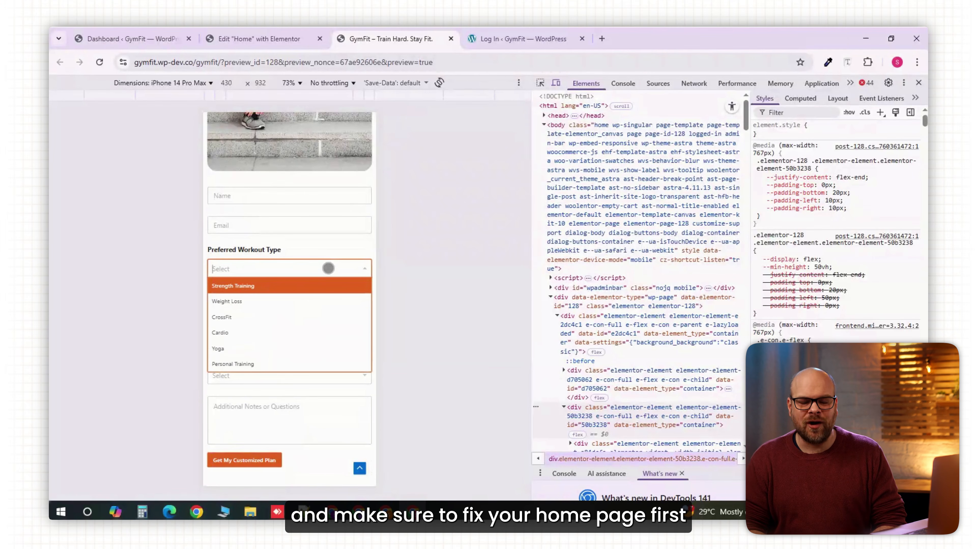